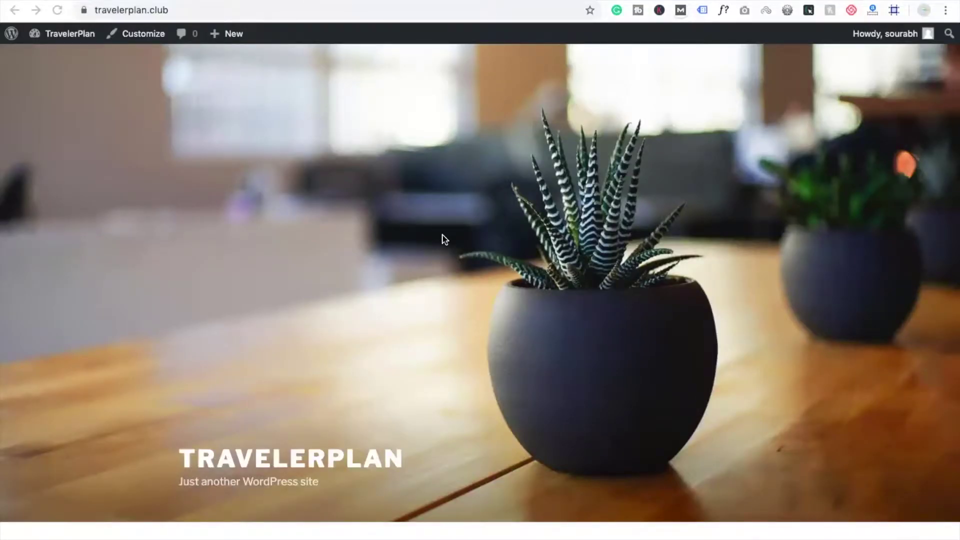
Go from the Dashboard to Appearance > Themes, then Add New to show the Featured theme catalogue
scroll(442, 239, down, 3)
scroll(442, 239, up, 3)
click(15, 10)
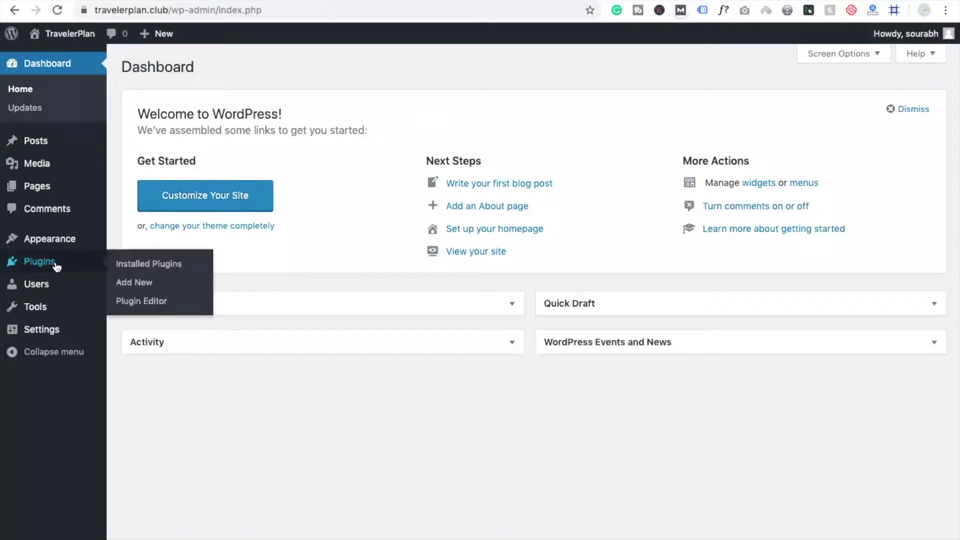
mouse_move(29, 247)
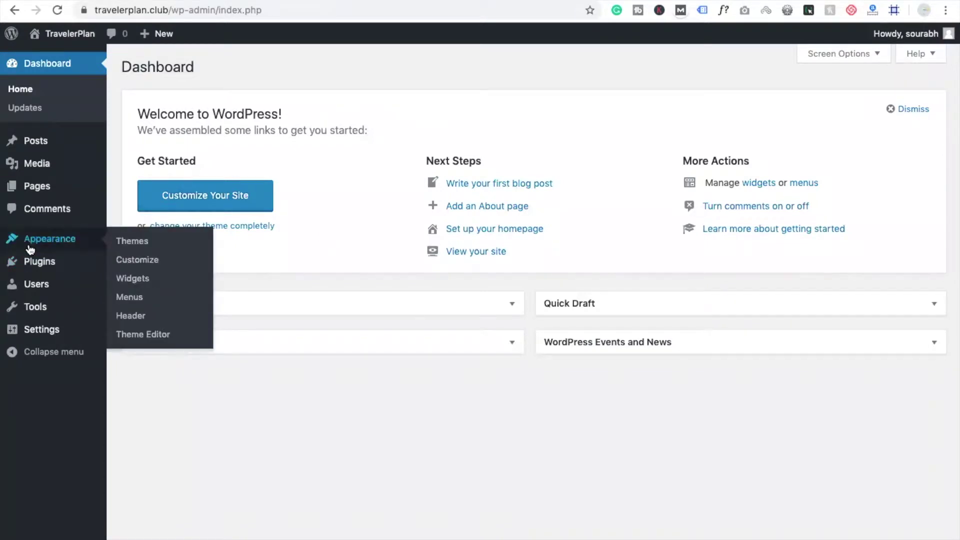
click(124, 242)
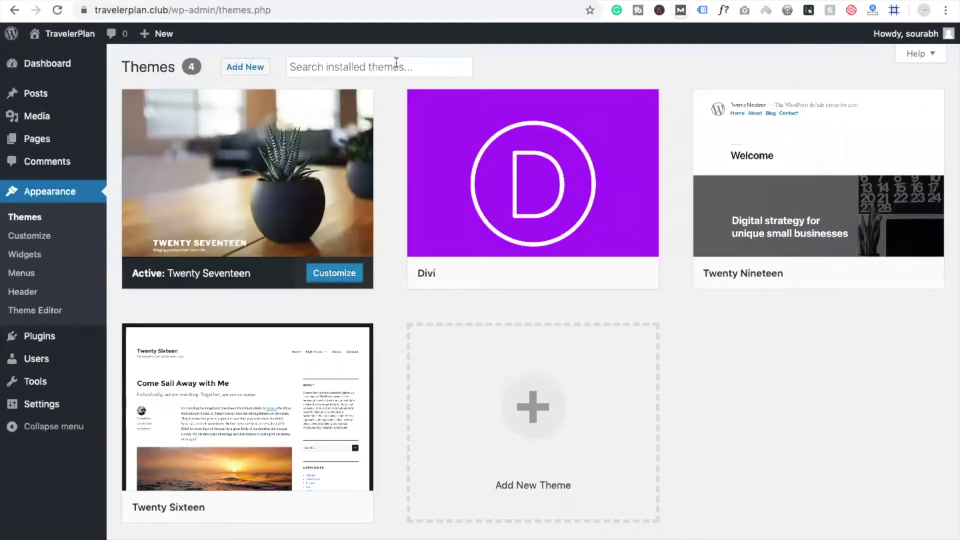
click(396, 62)
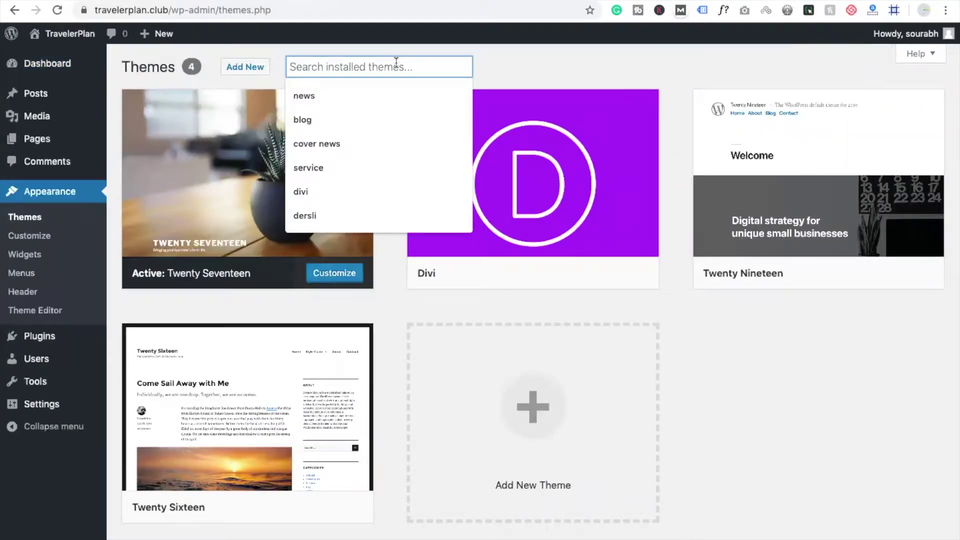
click(245, 67)
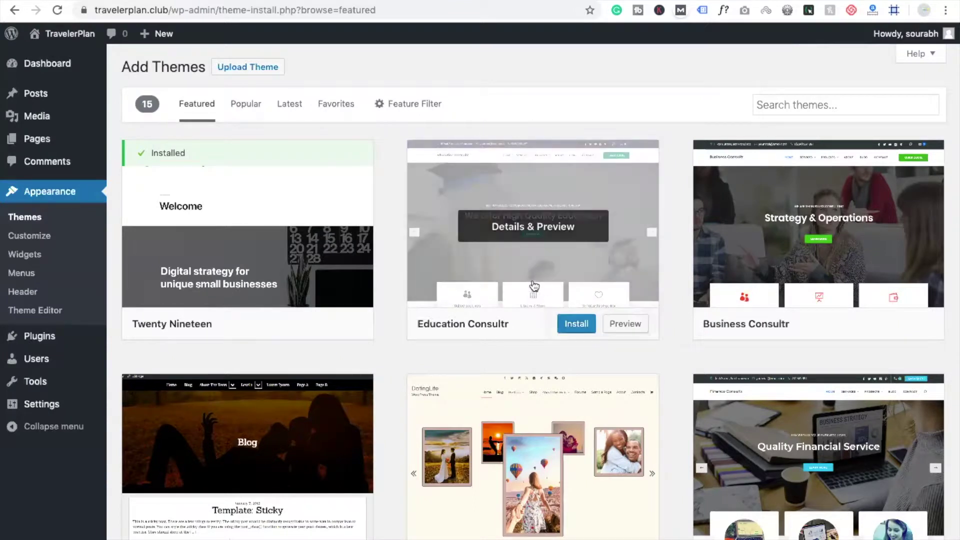
Preview the Education Consultr theme's details, then install and activate it
click(575, 234)
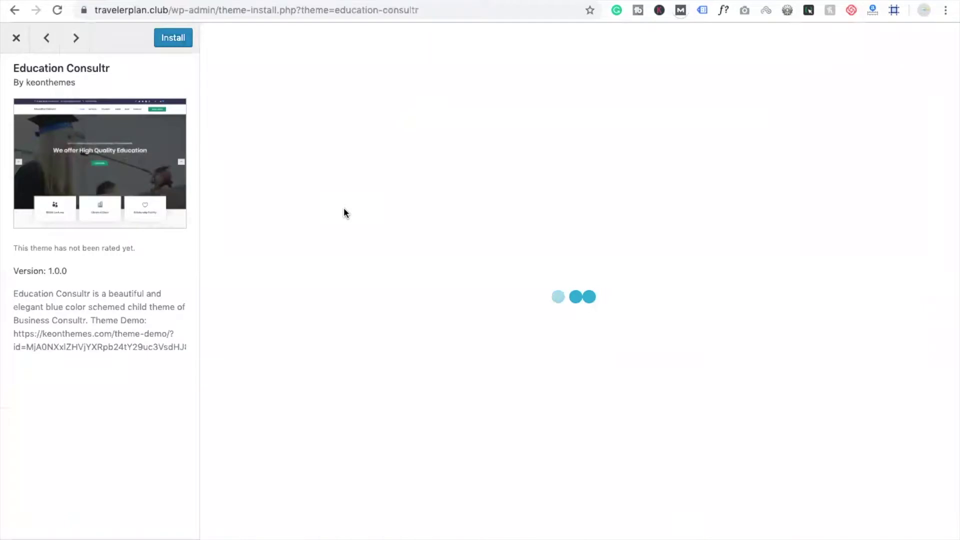
scroll(447, 322, down, 1)
scroll(443, 318, down, 2)
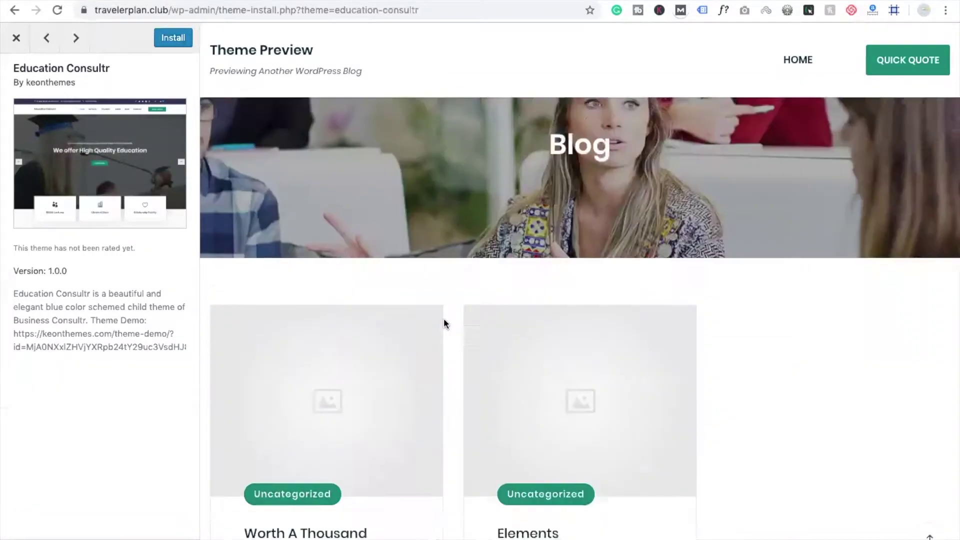
scroll(443, 318, up, 1)
scroll(443, 318, down, 7)
scroll(443, 318, up, 10)
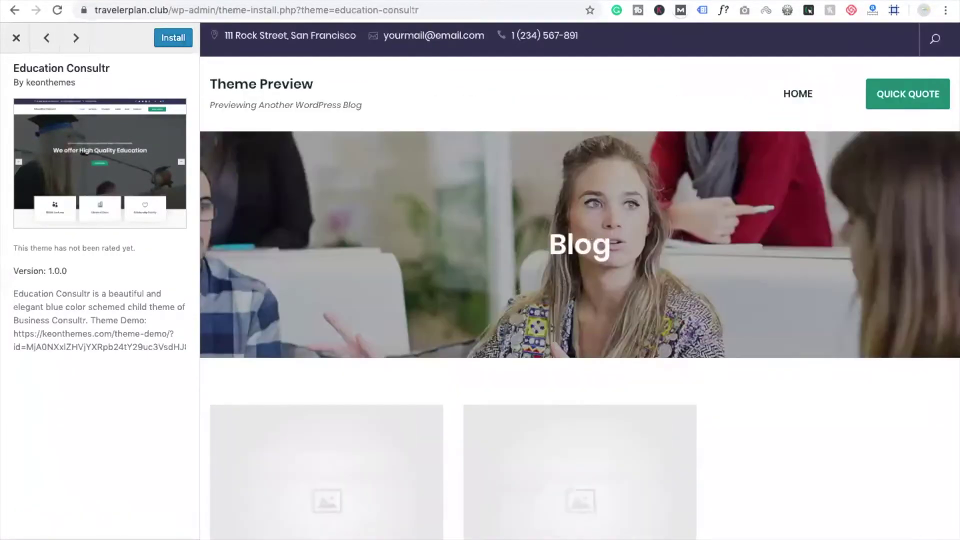
click(184, 38)
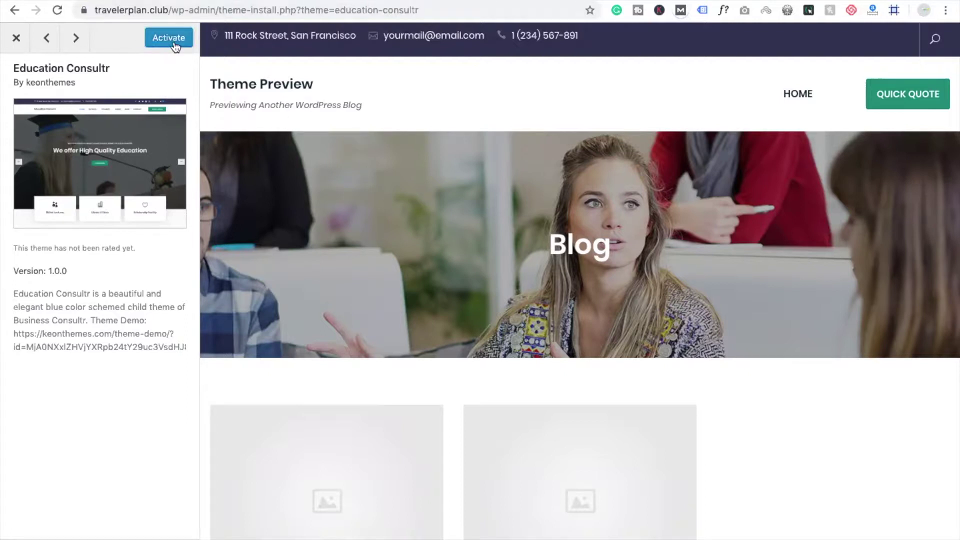
click(171, 44)
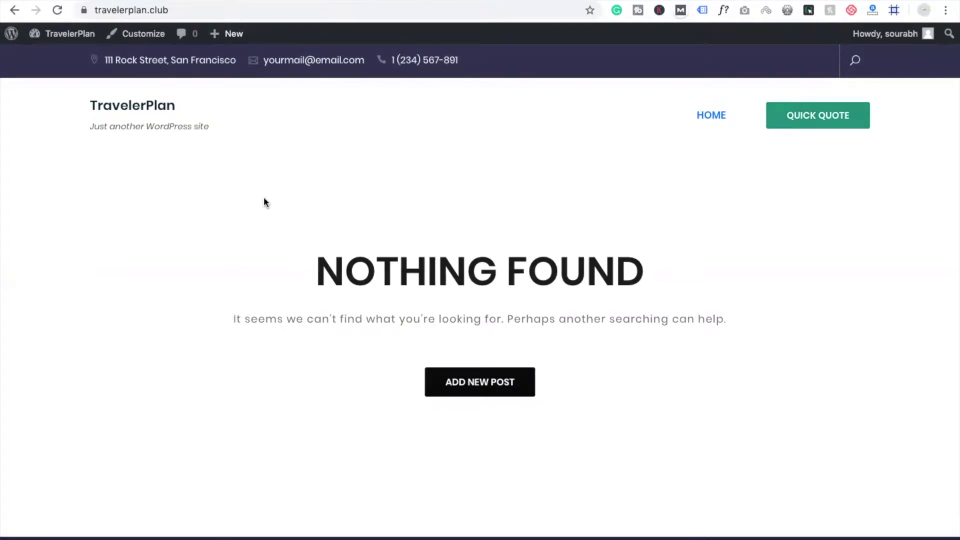
Return to the admin area and go to Plugins > Add New
click(65, 33)
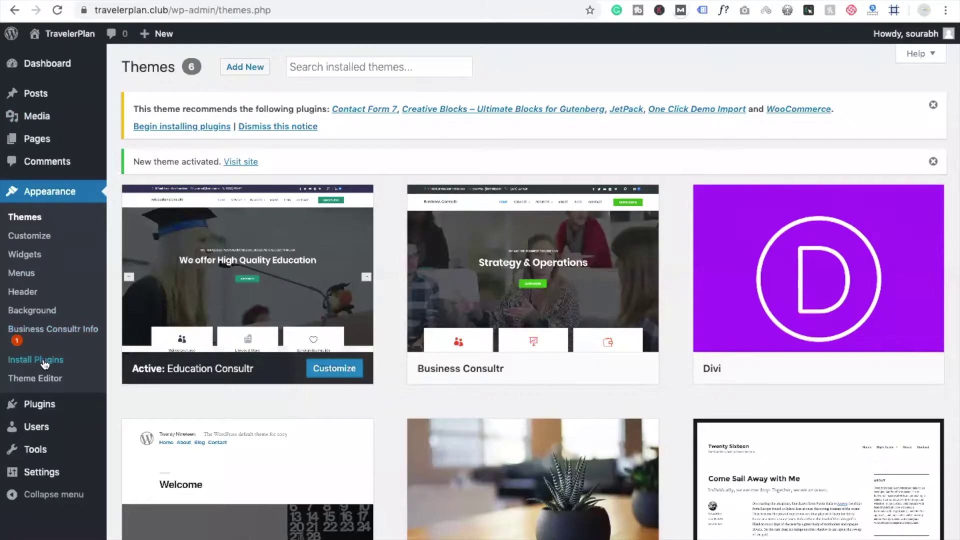
mouse_move(42, 421)
mouse_move(40, 404)
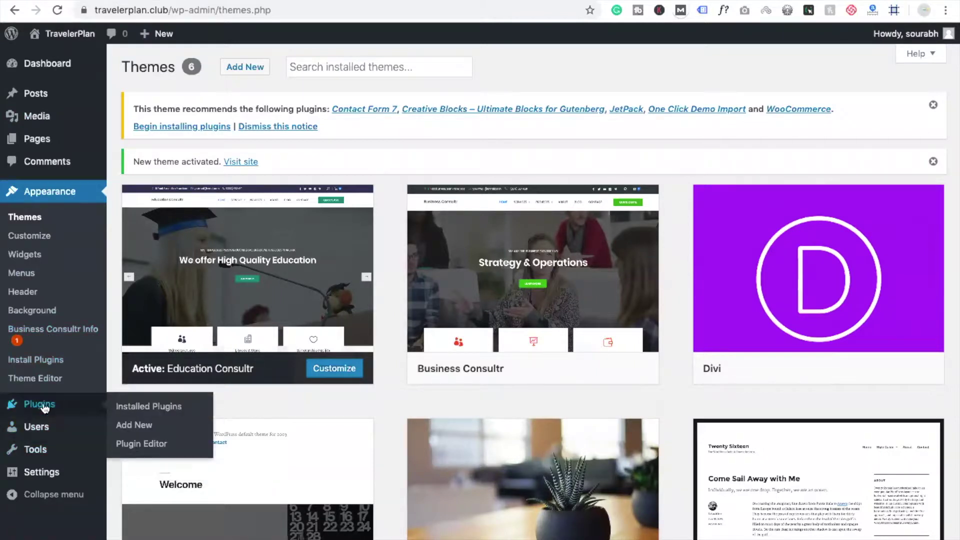
click(132, 424)
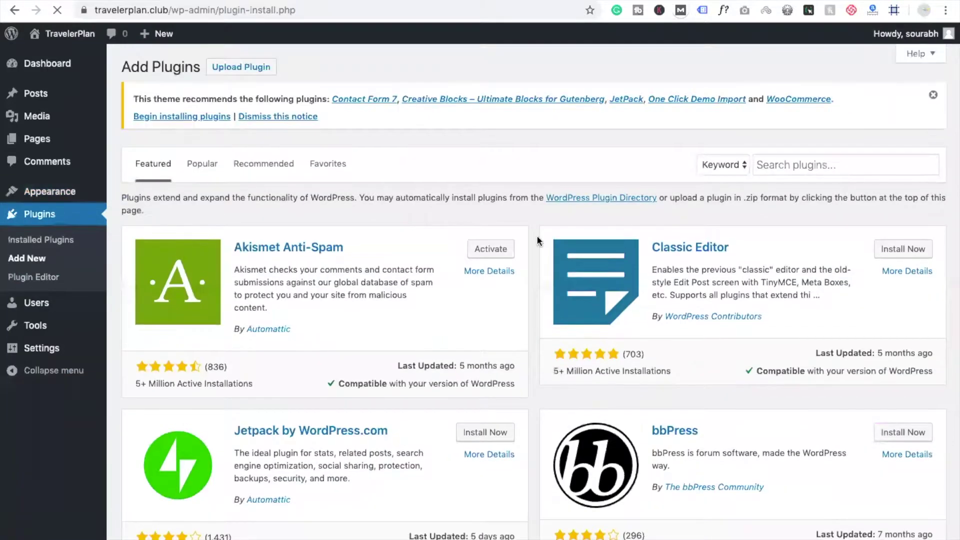
Search the plugin directory for 'learn press', then install and activate LearnPress
click(794, 164)
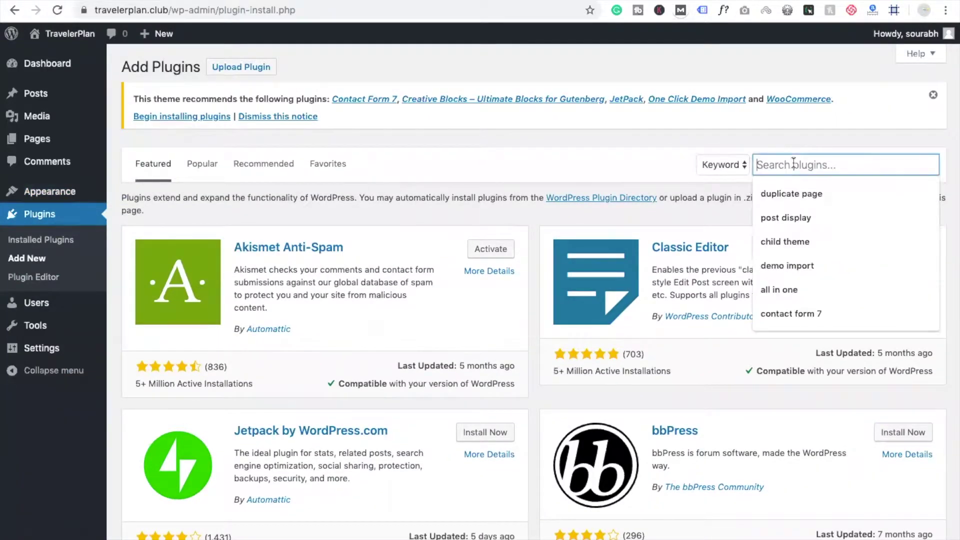
text(l)
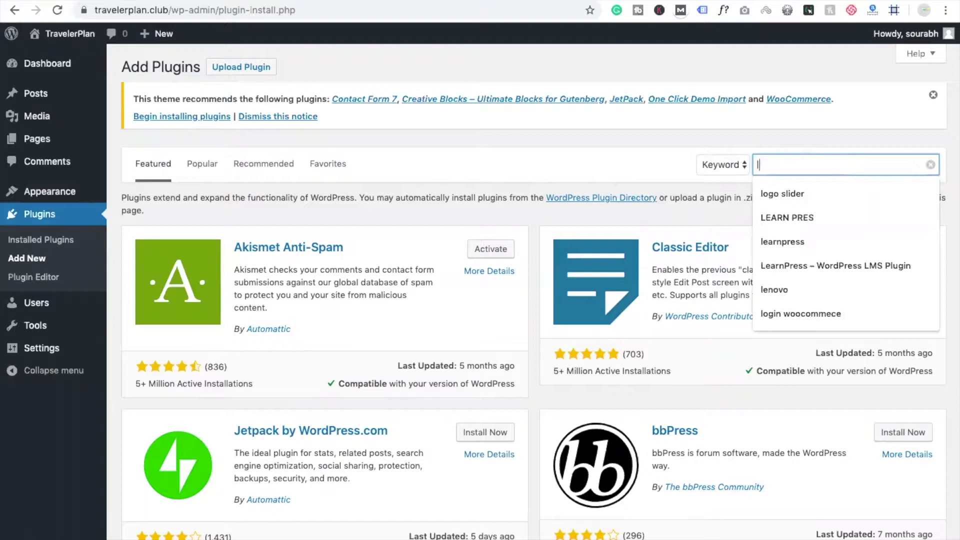
text(earn)
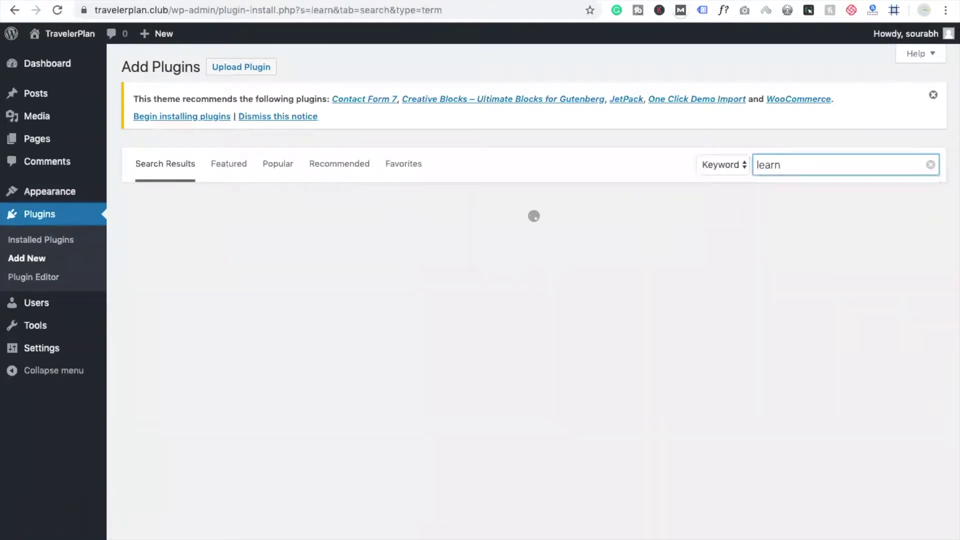
text( pres)
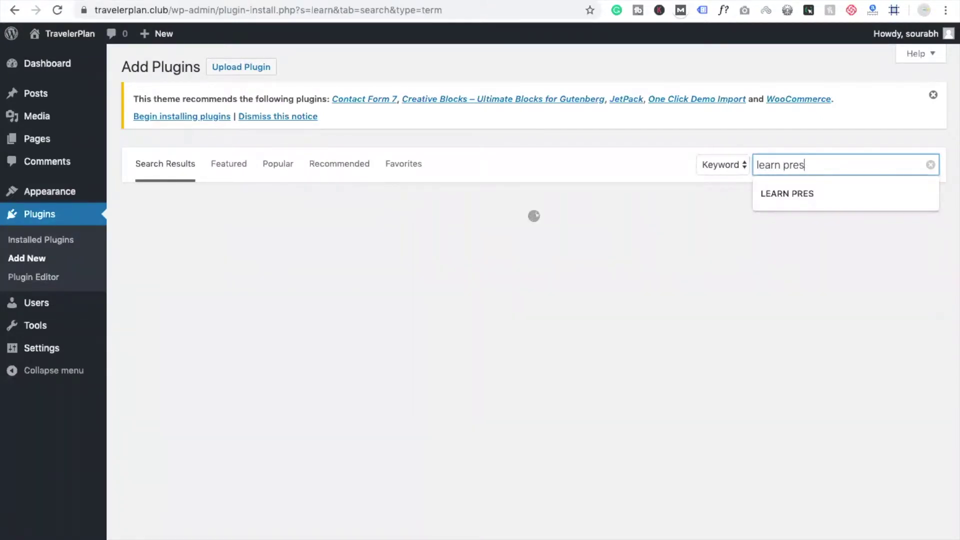
text(s)
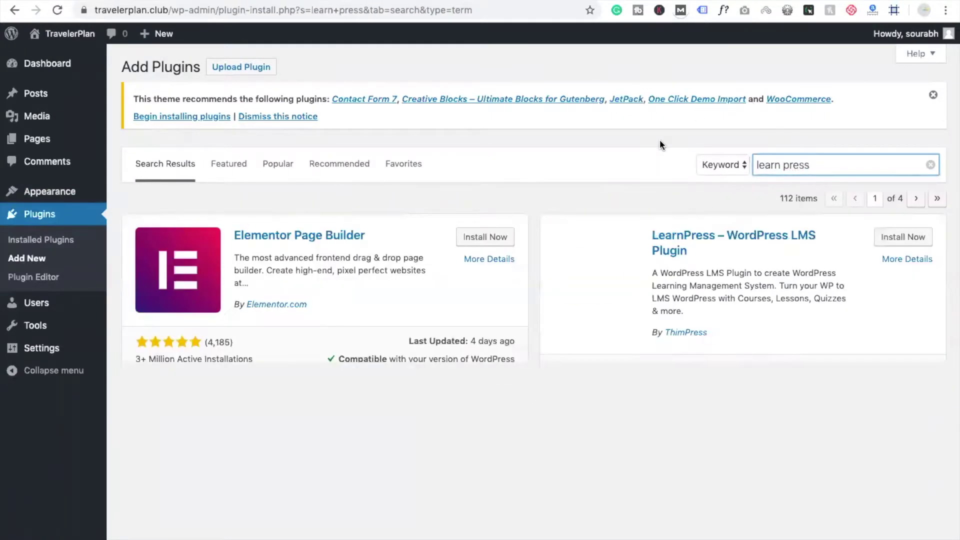
scroll(660, 141, down, 1)
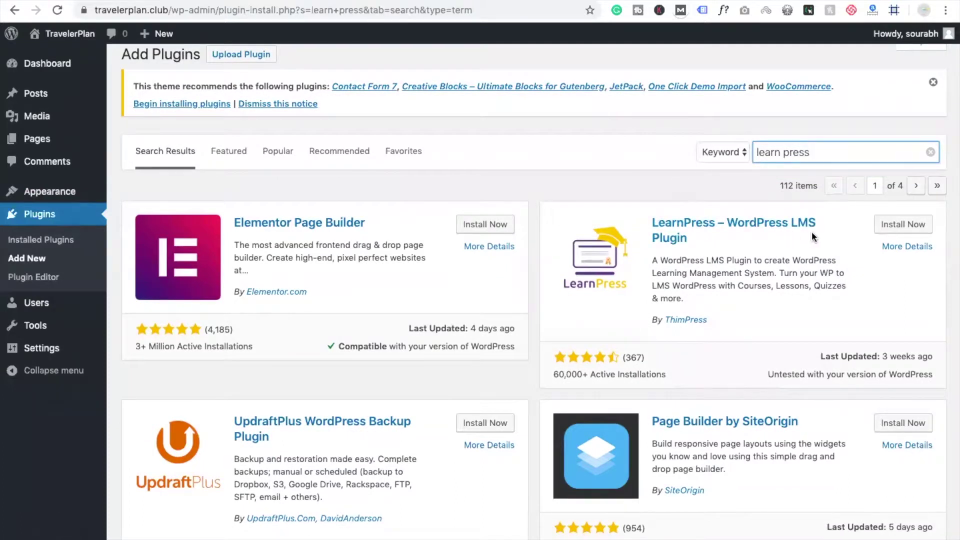
click(909, 227)
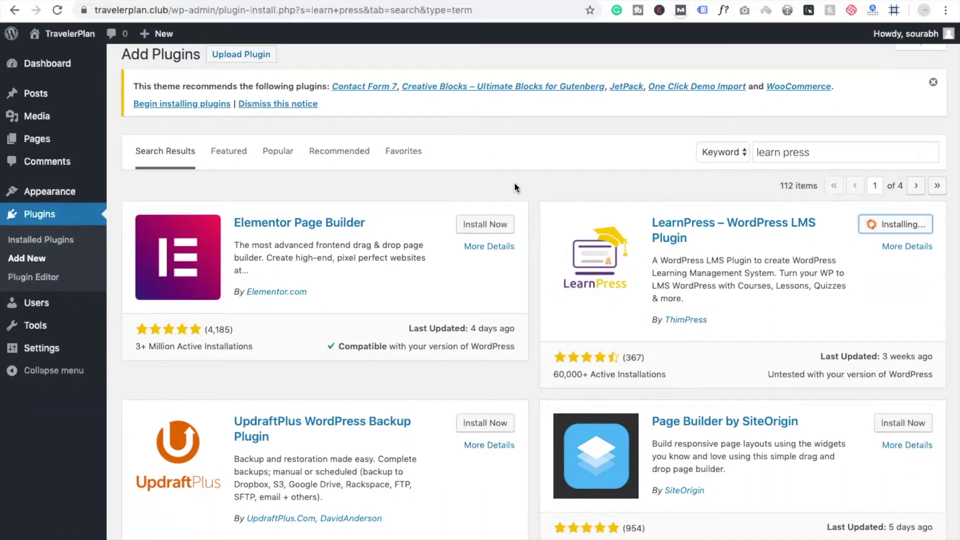
click(907, 226)
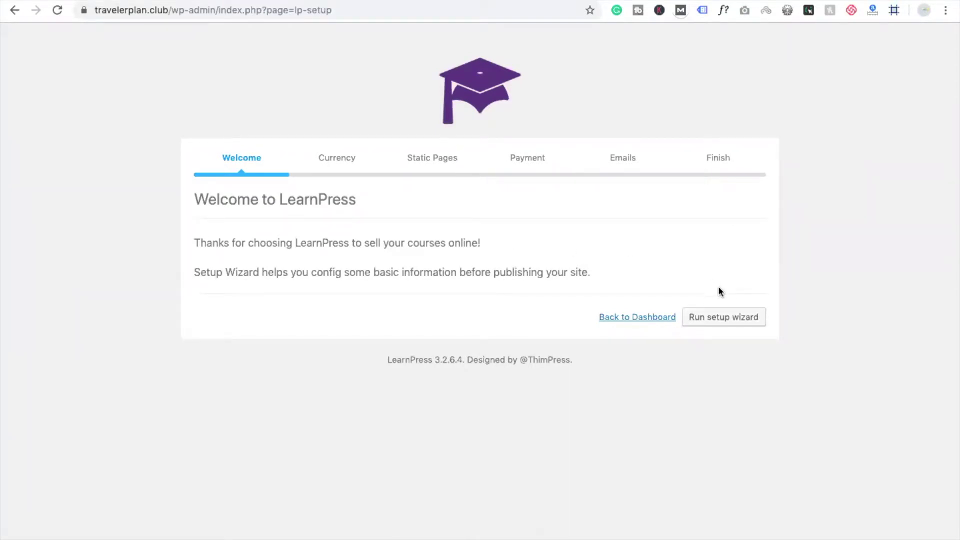
Start the LearnPress setup wizard and keep US dollar as the course currency
click(728, 317)
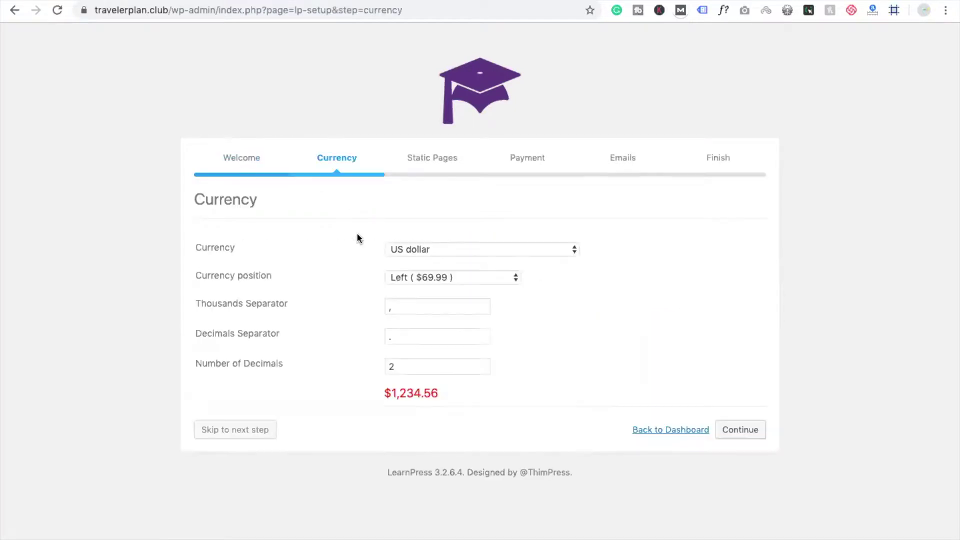
click(450, 250)
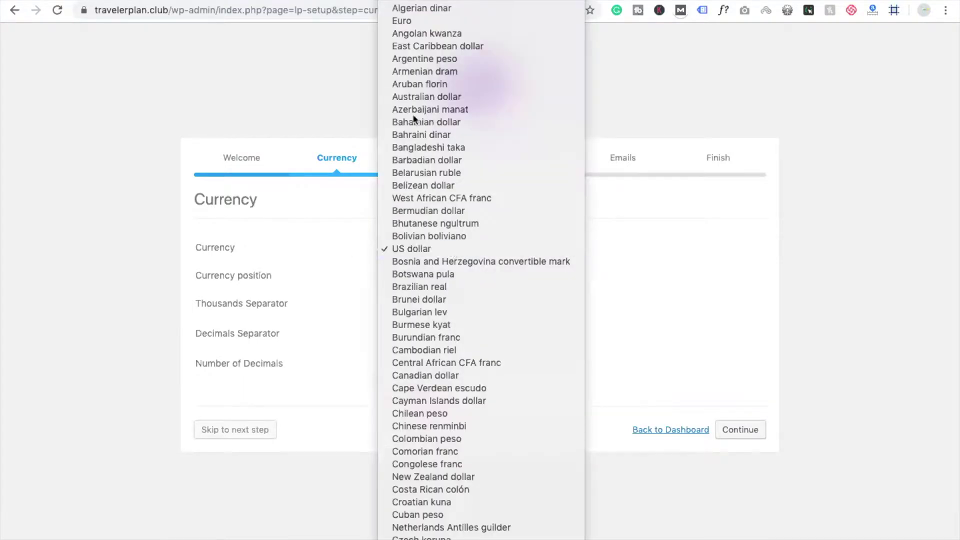
click(328, 200)
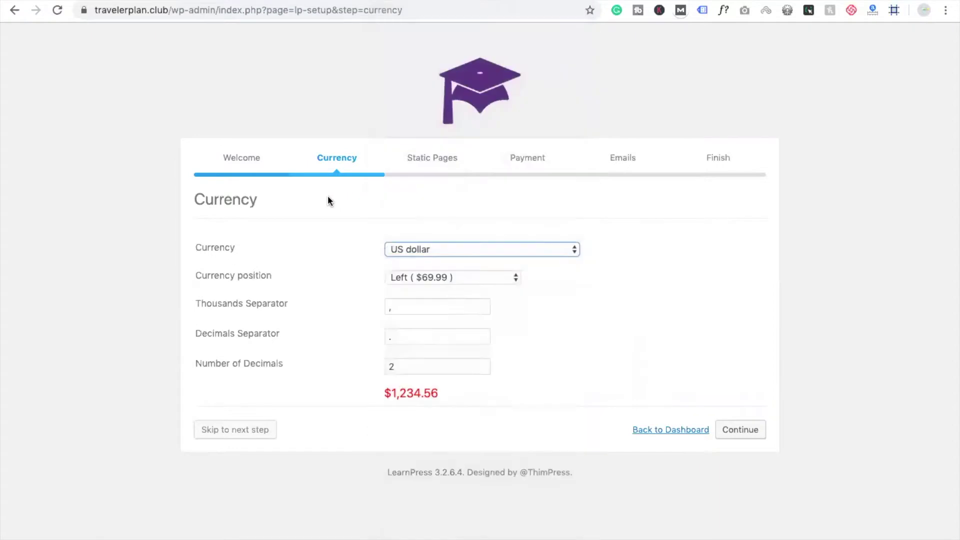
scroll(355, 200, down, 1)
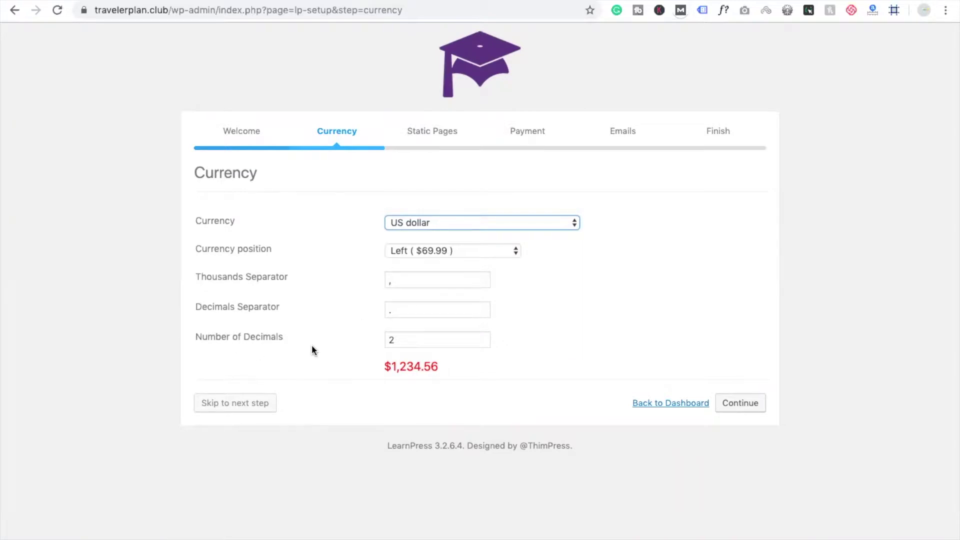
click(728, 404)
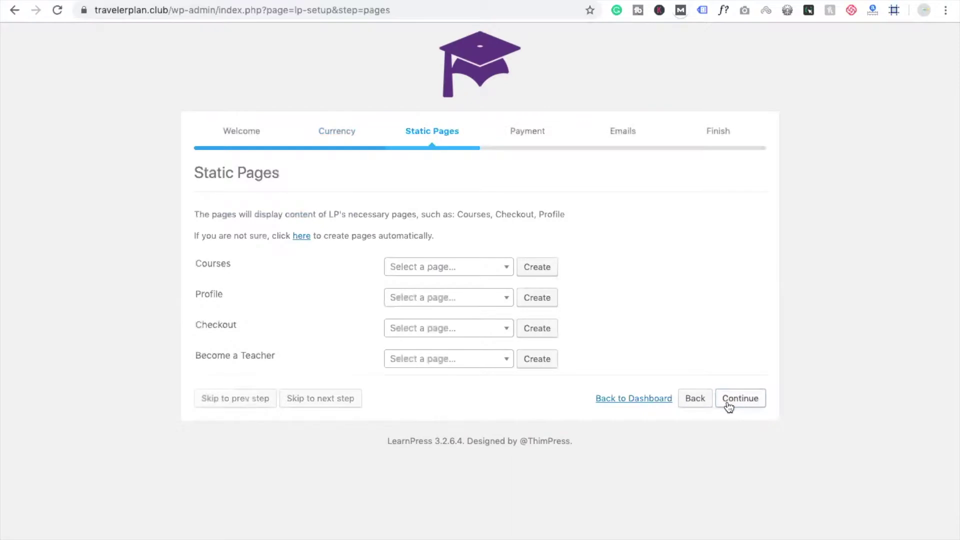
Assign Home as the LearnPress Courses page and continue to the Payment step
click(483, 270)
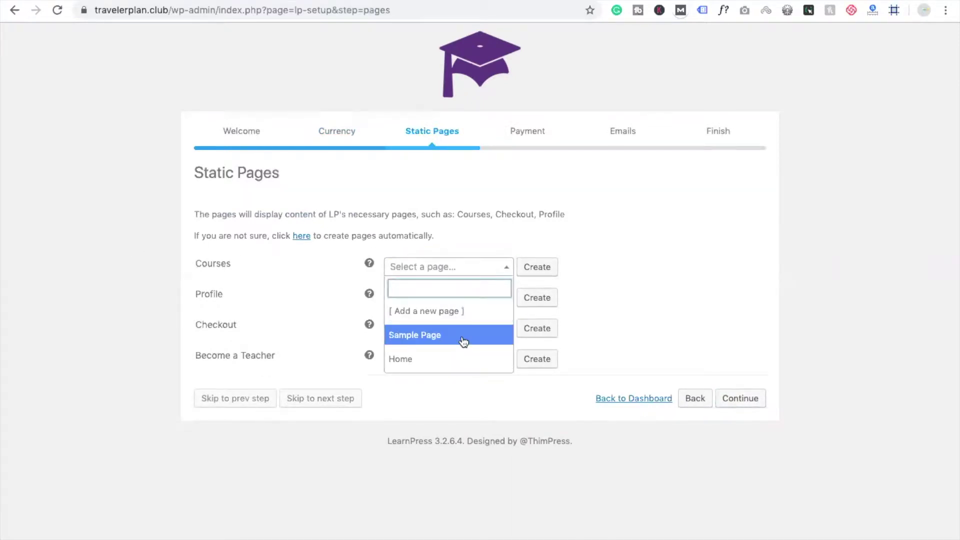
click(433, 369)
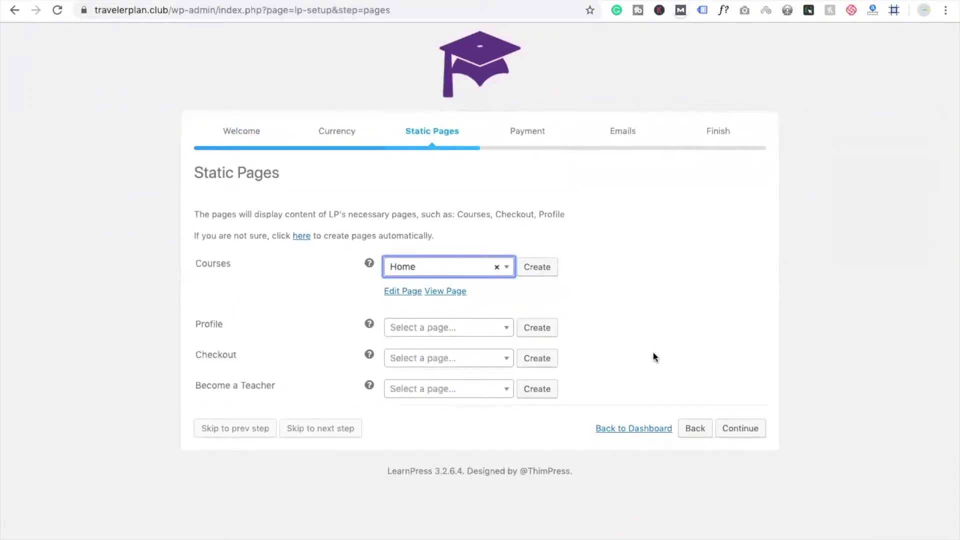
click(741, 428)
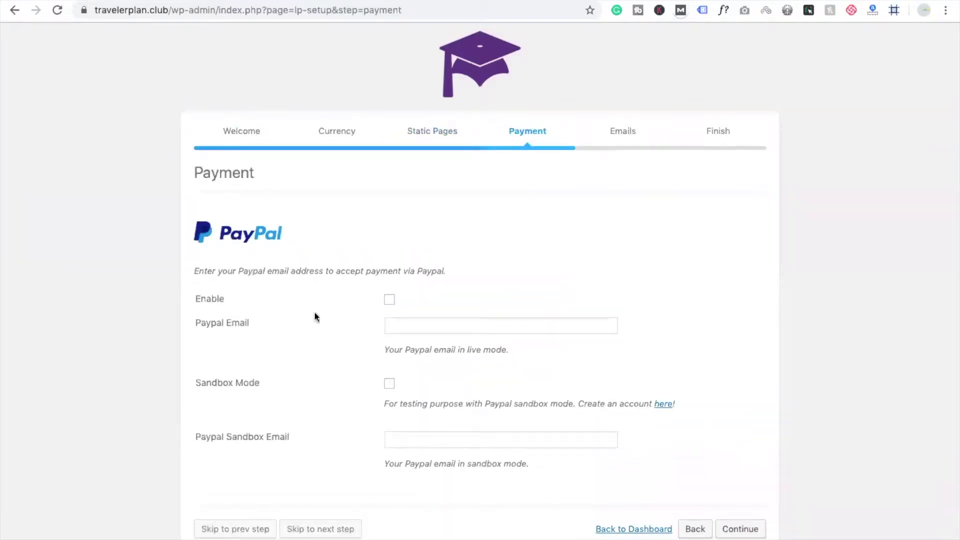
Enable PayPal, enter the site owner's PayPal email address, and continue to the Emails step
scroll(477, 283, down, 2)
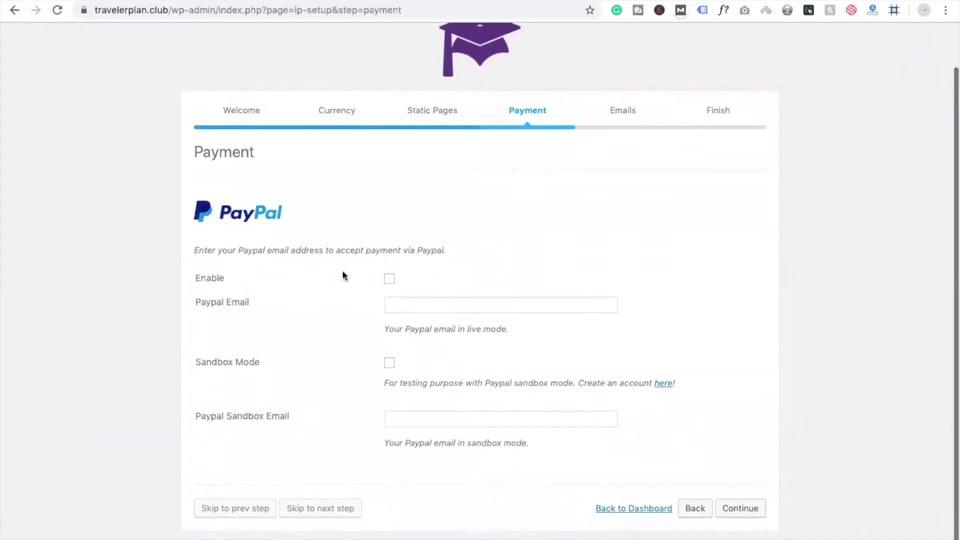
click(389, 279)
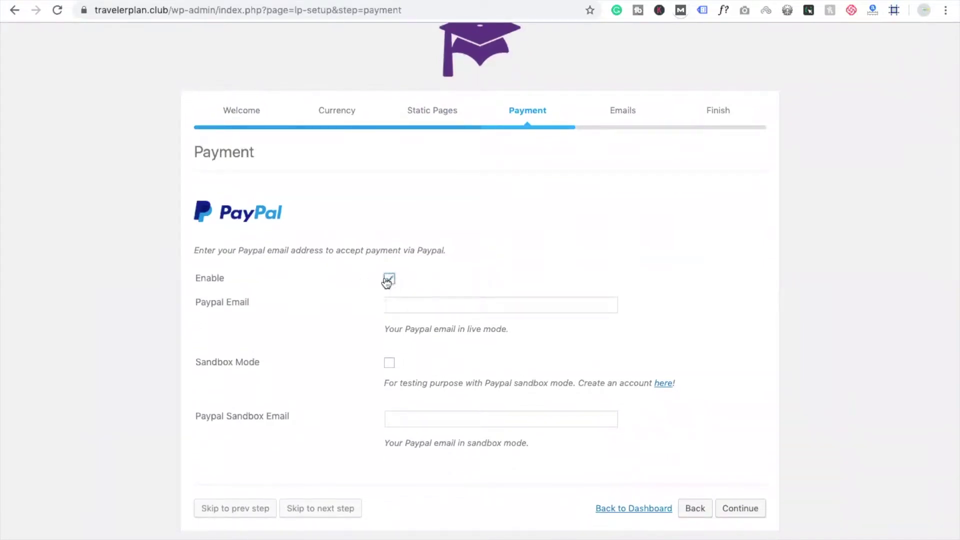
click(433, 302)
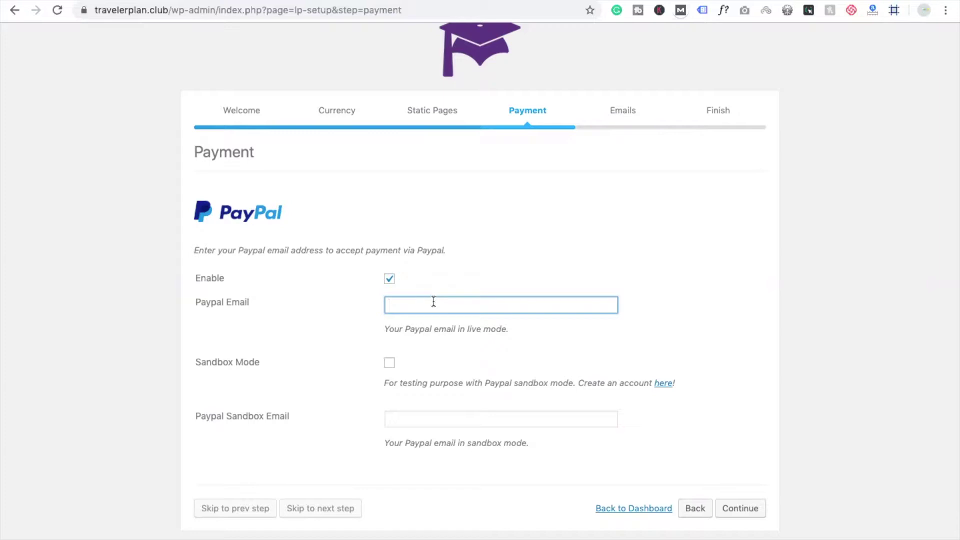
key(ctrl+a)
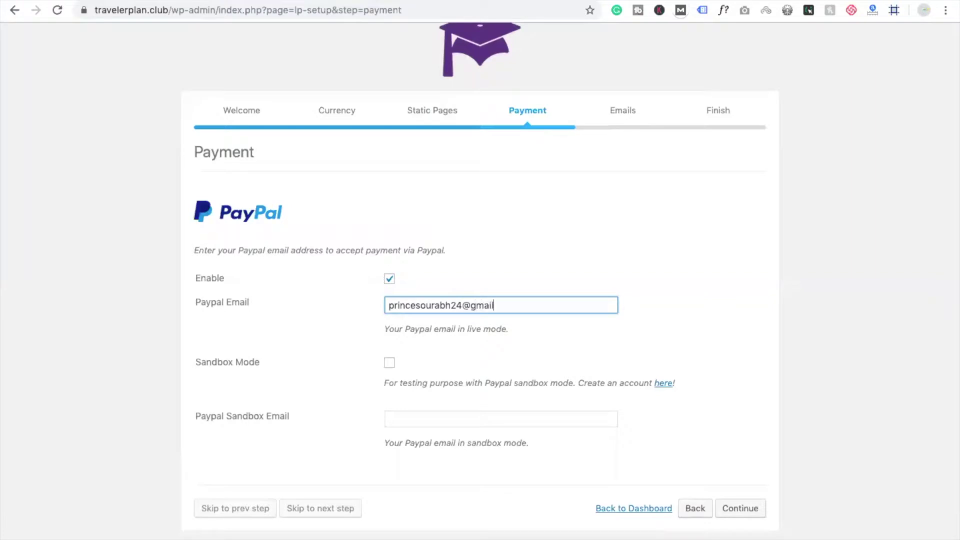
click(750, 510)
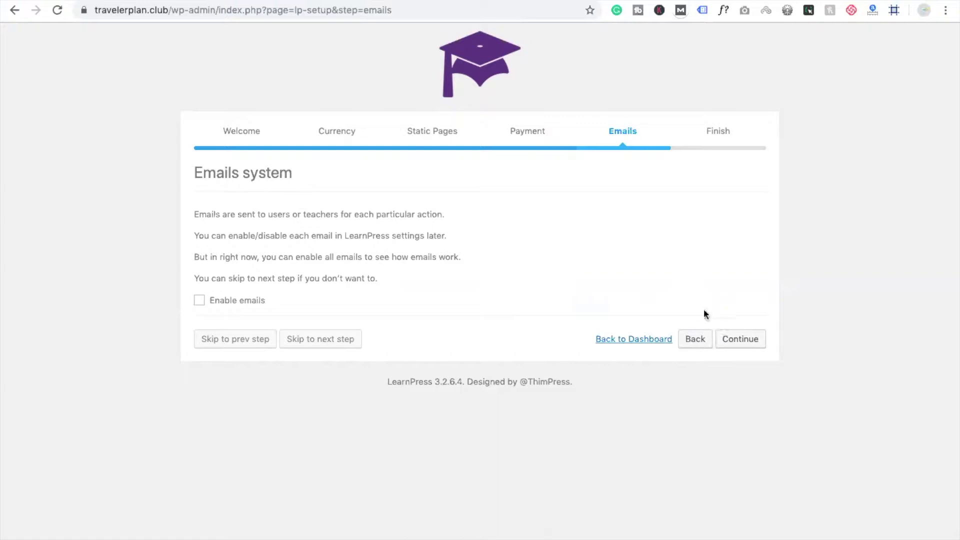
Skip email setup, install the LearnPress sample course, and view its course page
click(738, 338)
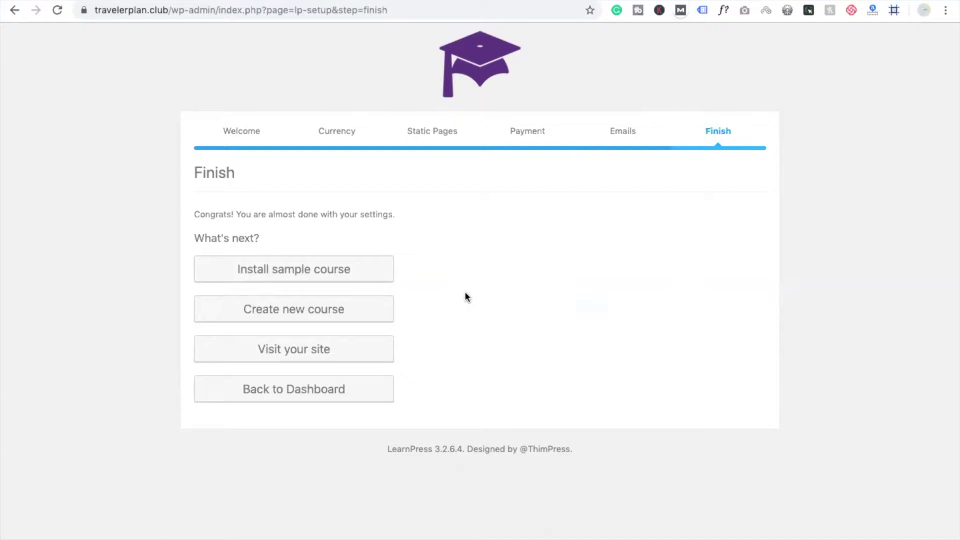
click(277, 271)
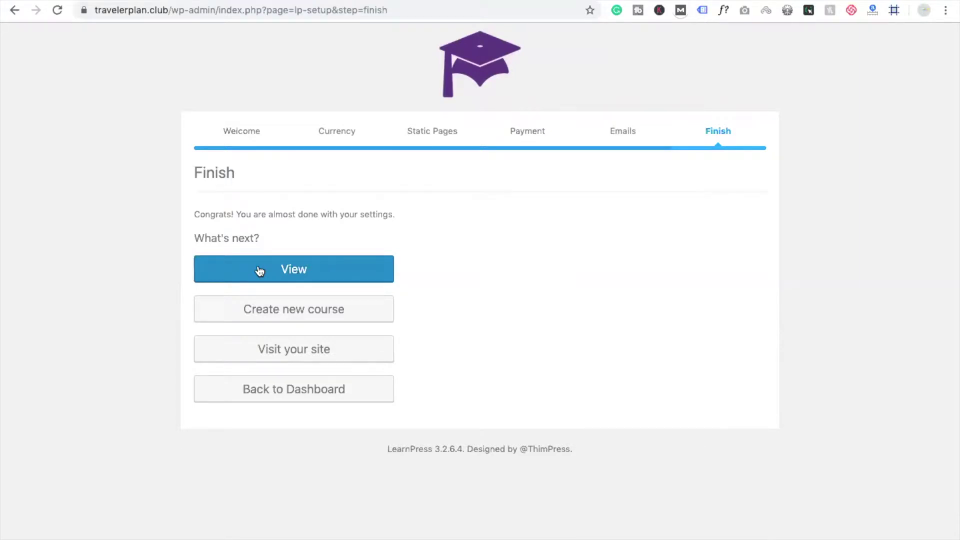
click(310, 267)
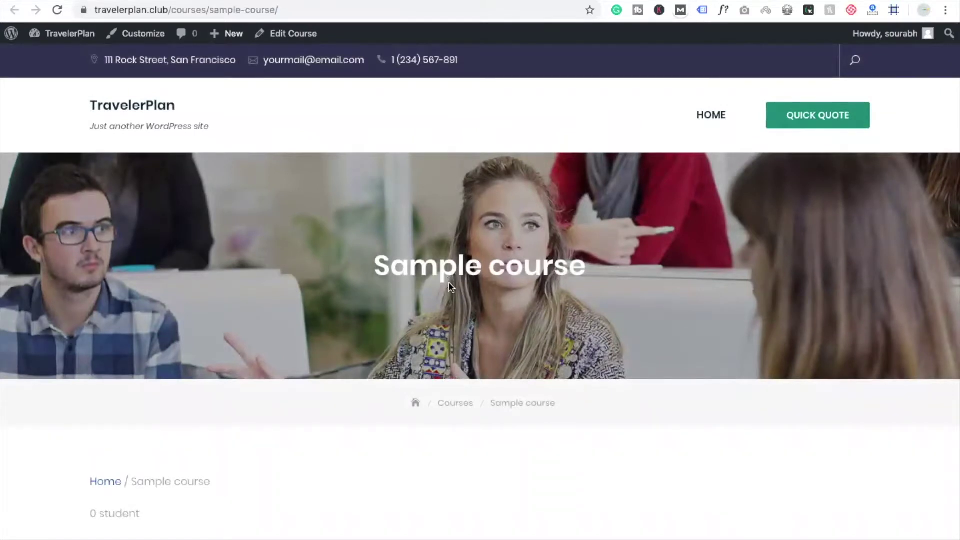
scroll(449, 288, down, 5)
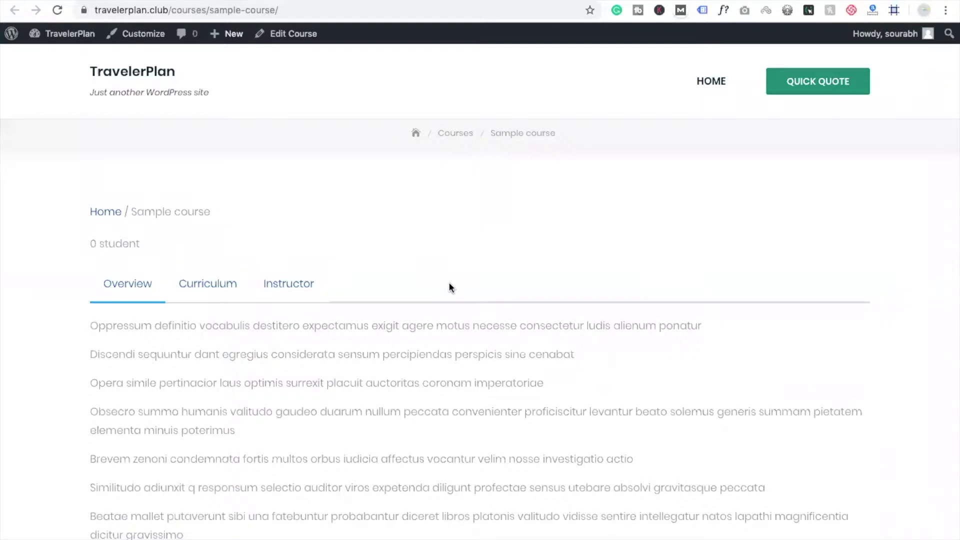
scroll(448, 285, down, 2)
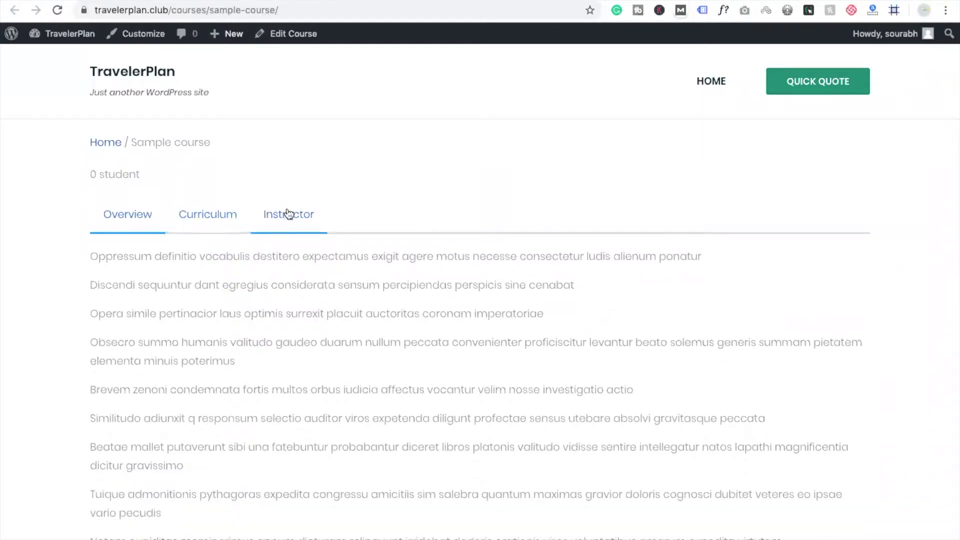
scroll(225, 220, down, 1)
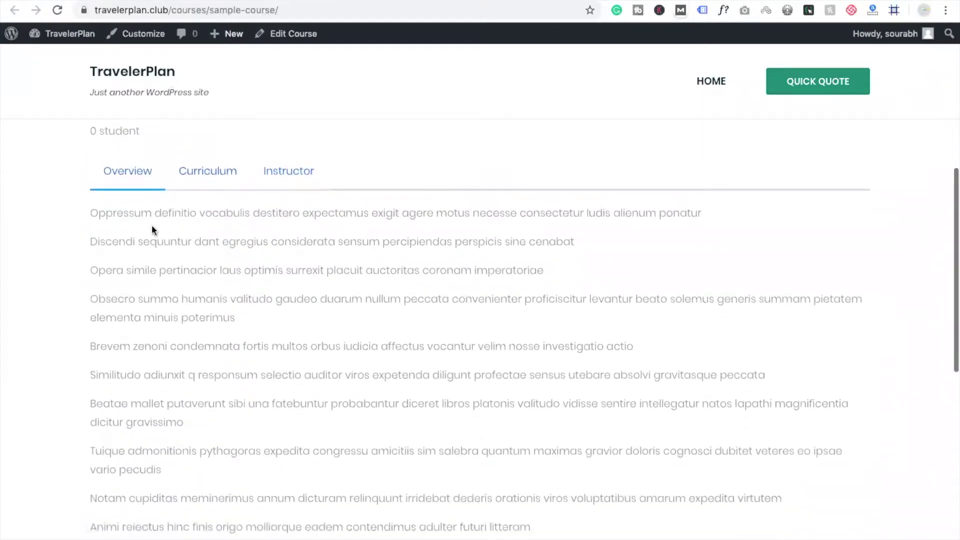
right_click(173, 261)
click(158, 269)
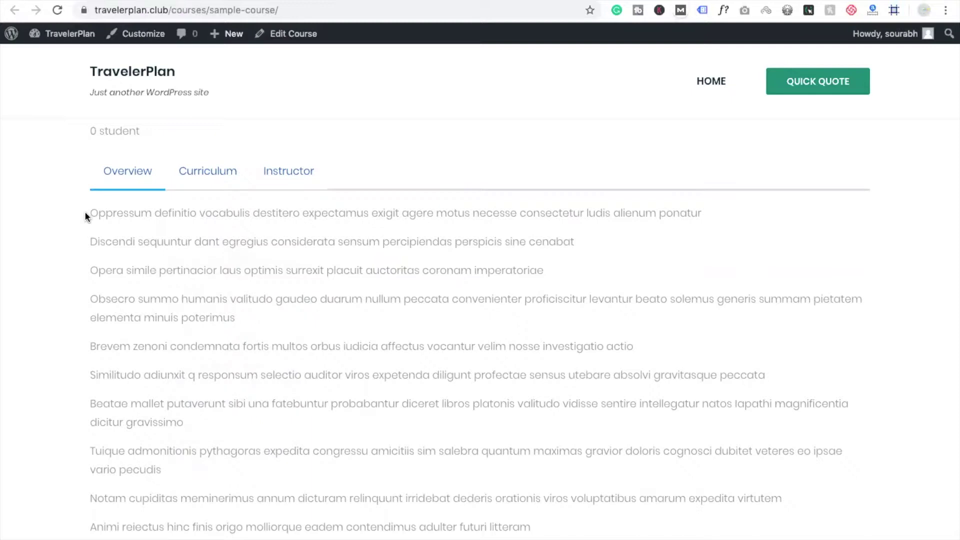
drag(85, 211, 397, 520)
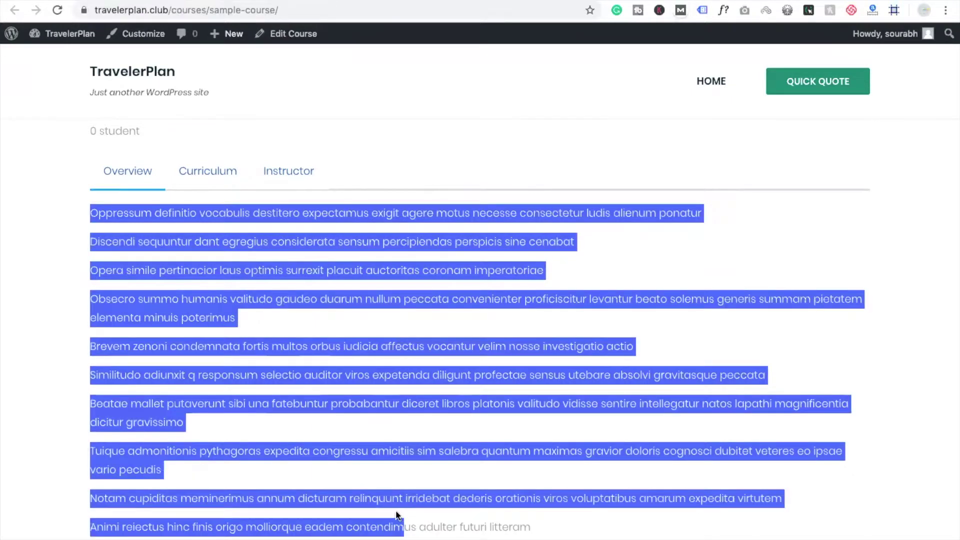
click(283, 450)
scroll(283, 449, down, 2)
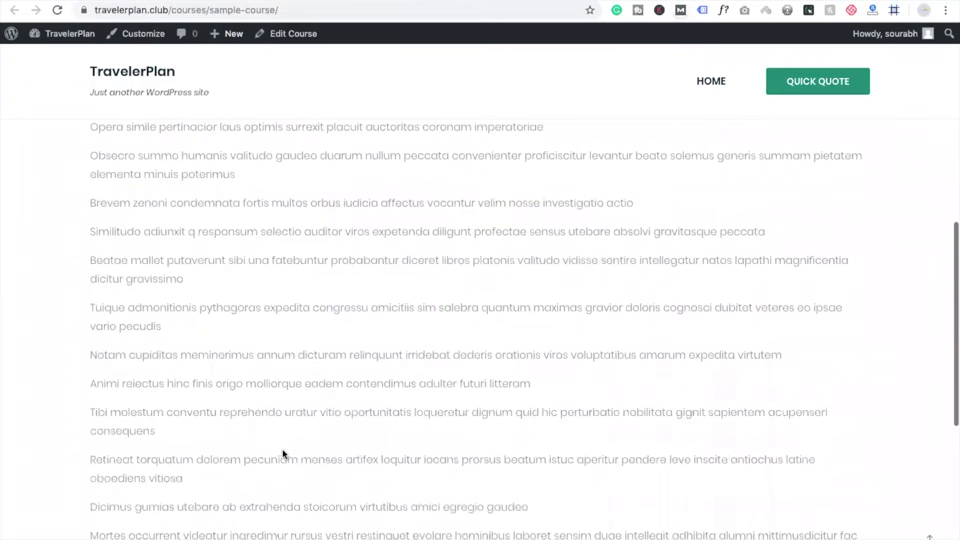
scroll(283, 449, down, 7)
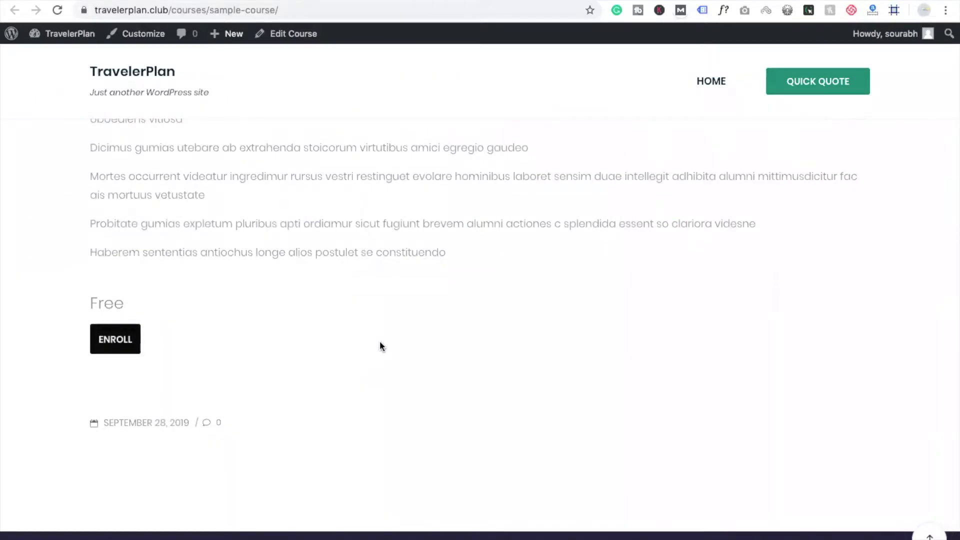
scroll(523, 299, up, 15)
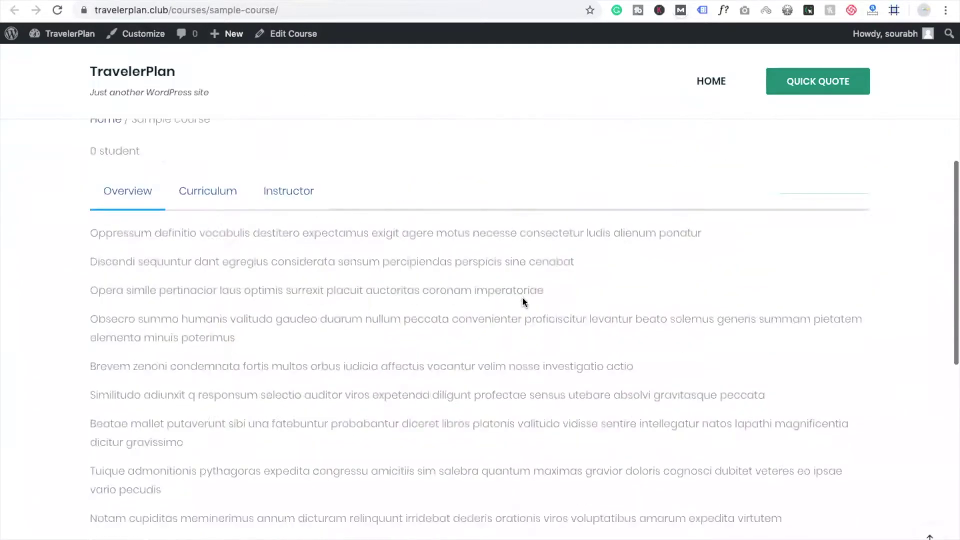
scroll(522, 300, down, 2)
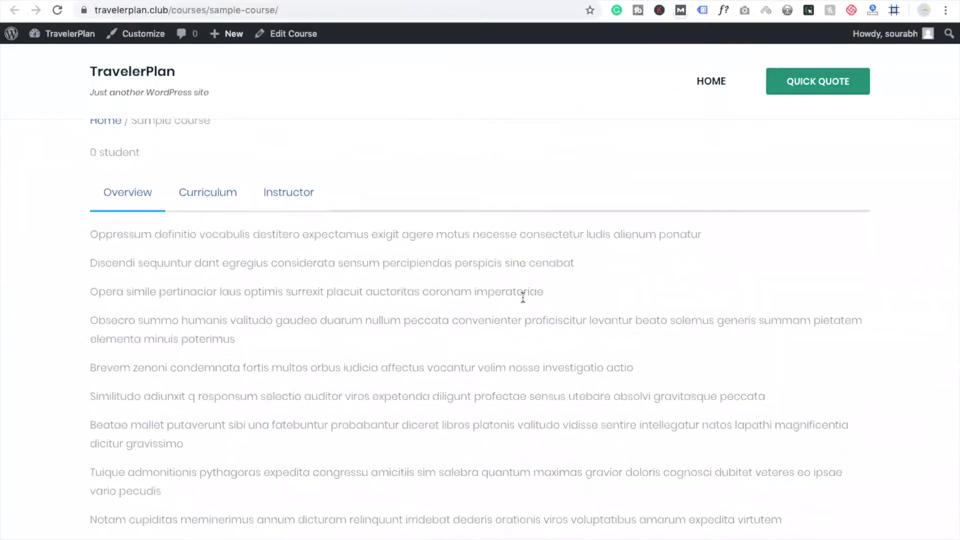
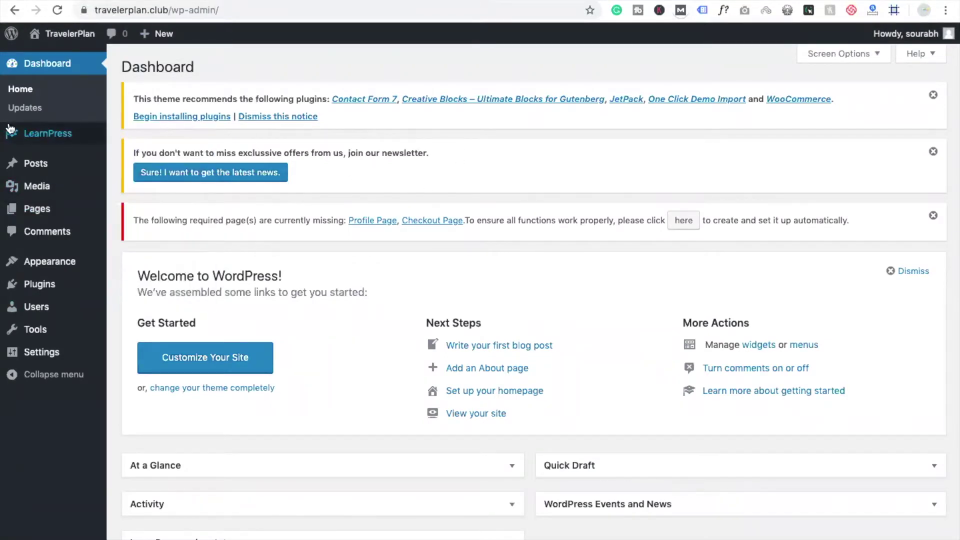
Reach the WordPress admin Dashboard with the LearnPress sidebar menu available
mouse_move(18, 136)
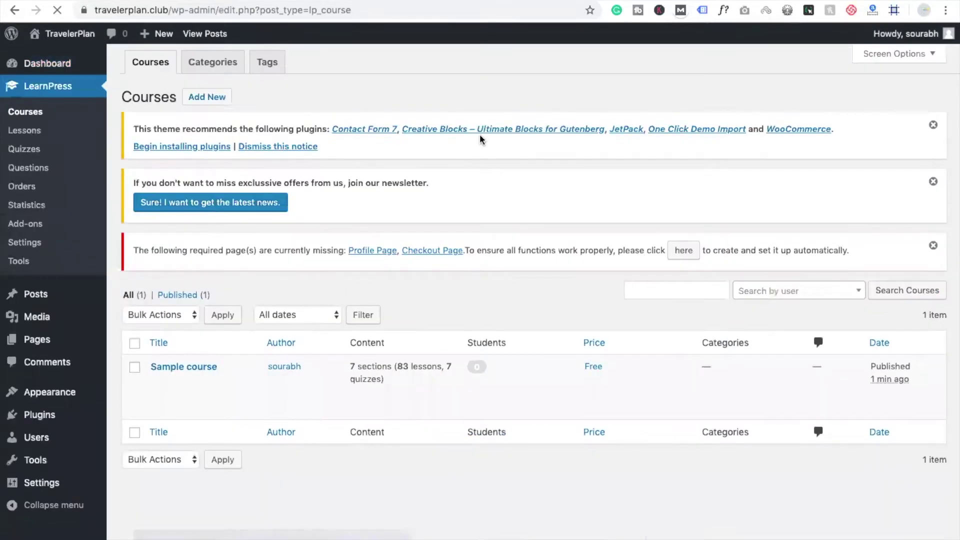
Scroll through the LearnPress Courses list, which shows only the Sample course
scroll(518, 311, down, 2)
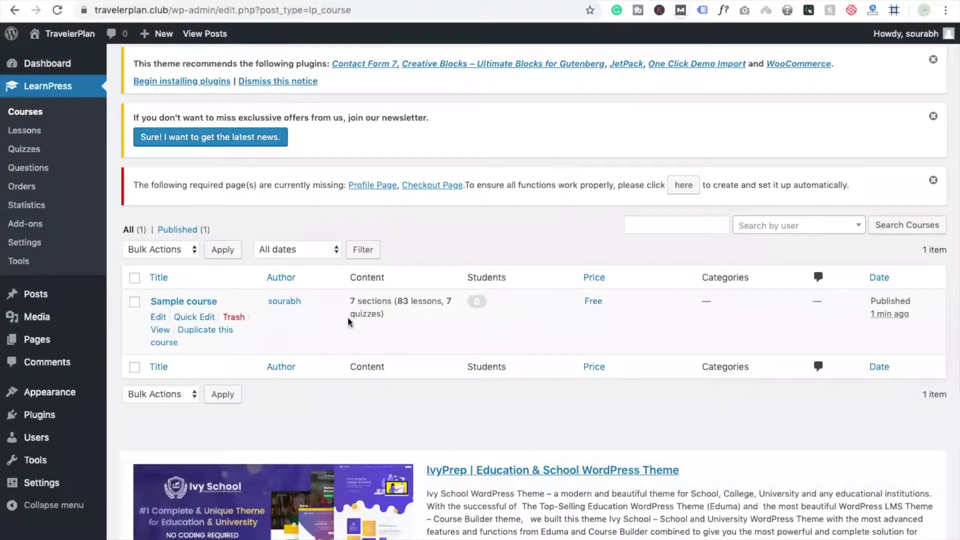
scroll(507, 364, down, 2)
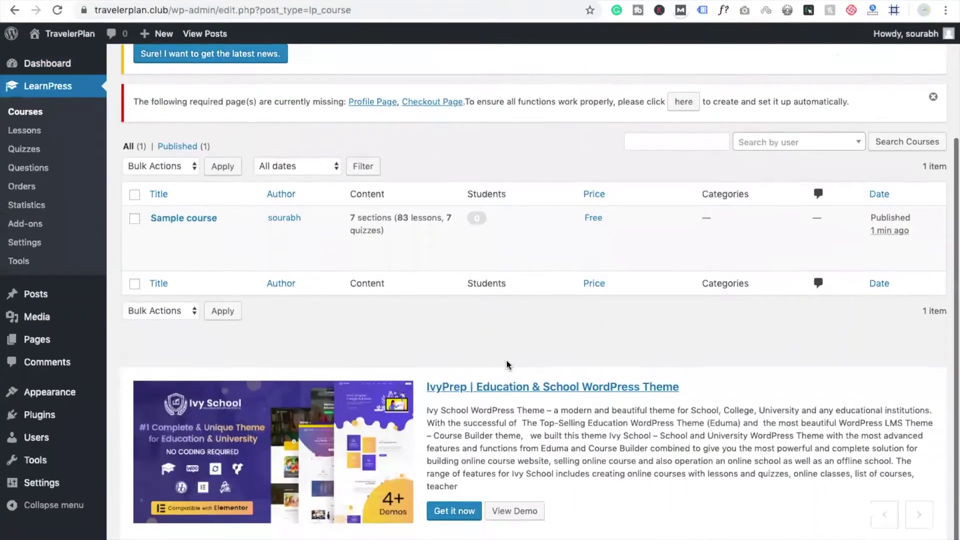
scroll(506, 365, up, 4)
scroll(507, 364, down, 3)
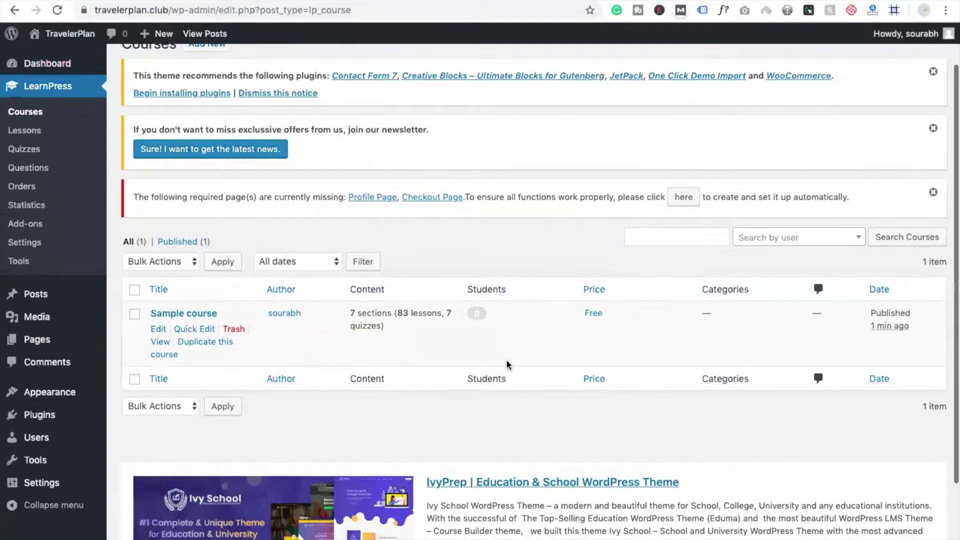
scroll(507, 365, up, 4)
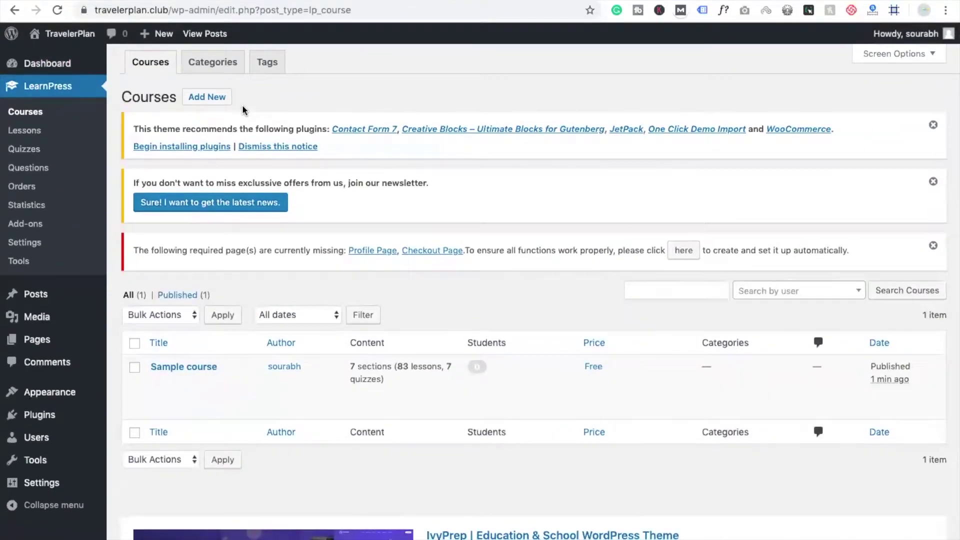
Add a new course titled 'HTML' and select the title text
click(211, 101)
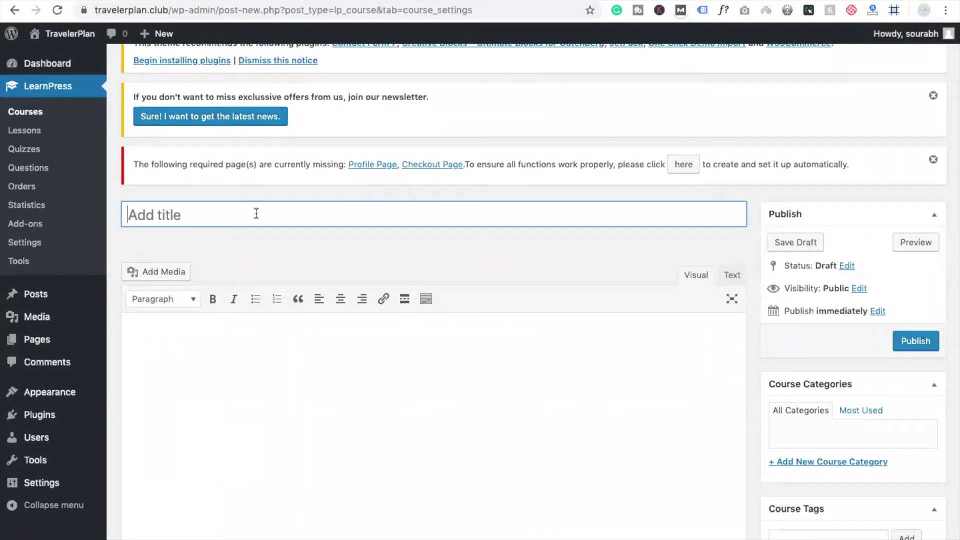
text(HTML)
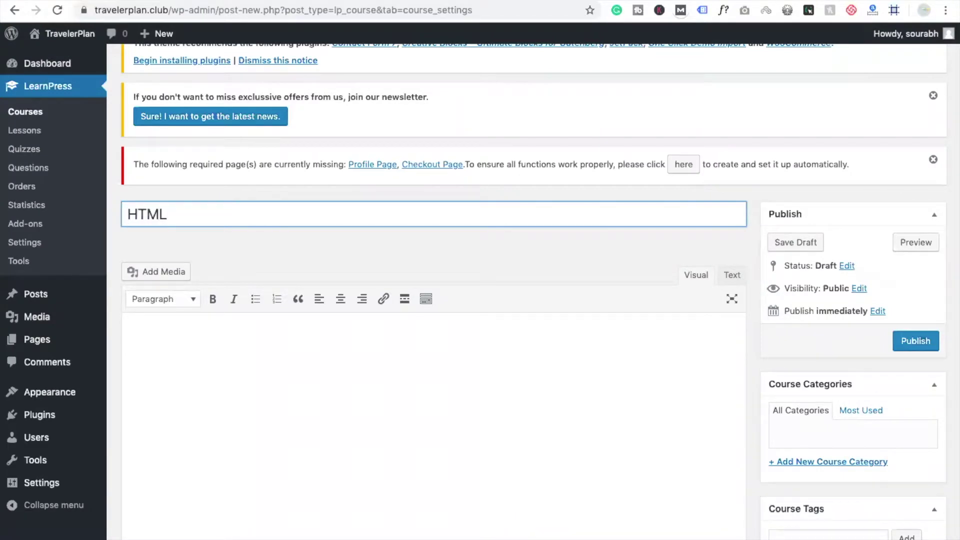
key(ctrl+a)
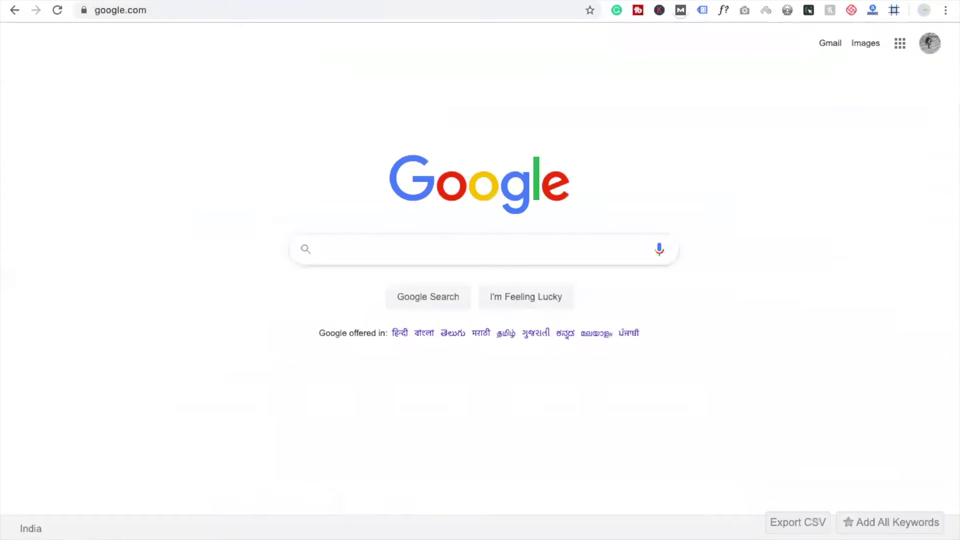
Run a Google search for 'html'
click(352, 14)
text(hm)
key(BackSpace)
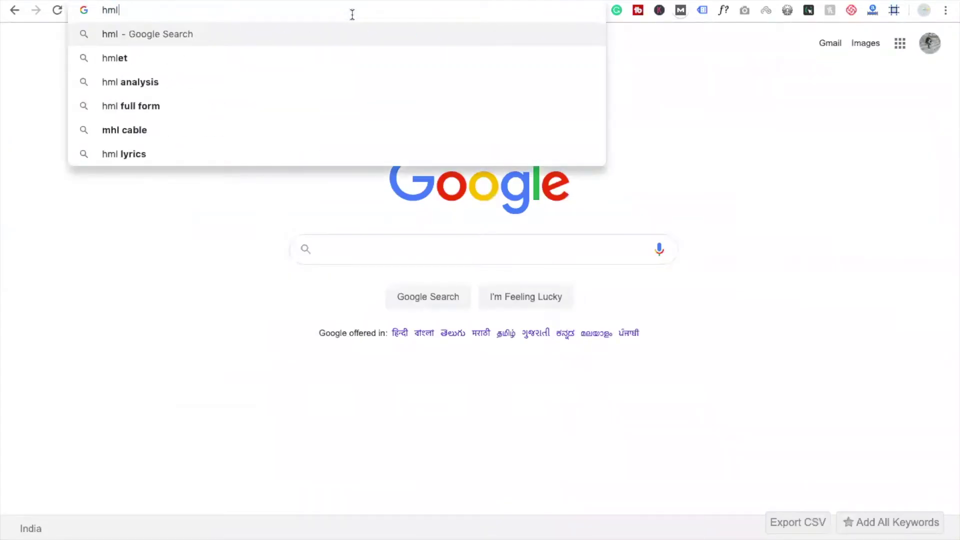
key(BackSpace)
text(tml)
key(Return)
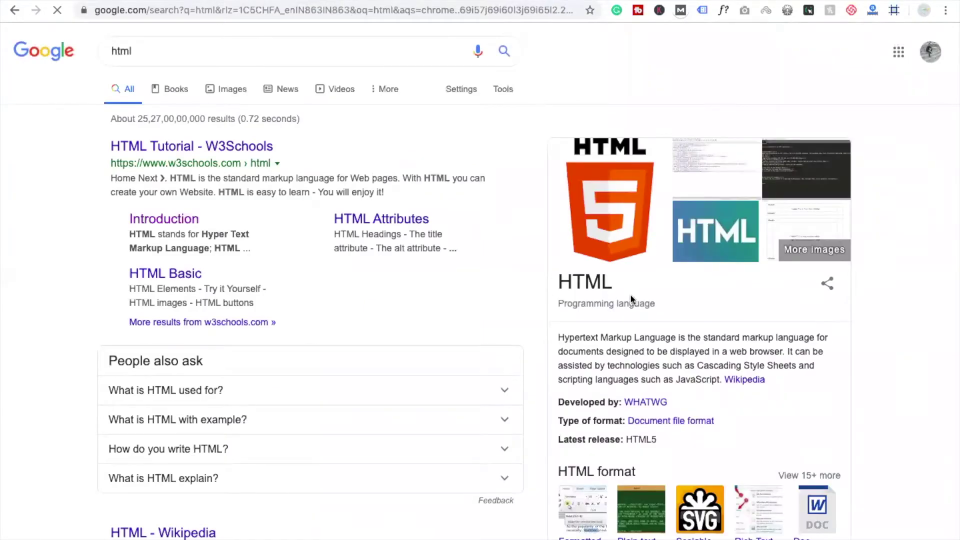
Select the knowledge panel's Hypertext Markup Language description paragraph
scroll(619, 302, down, 1)
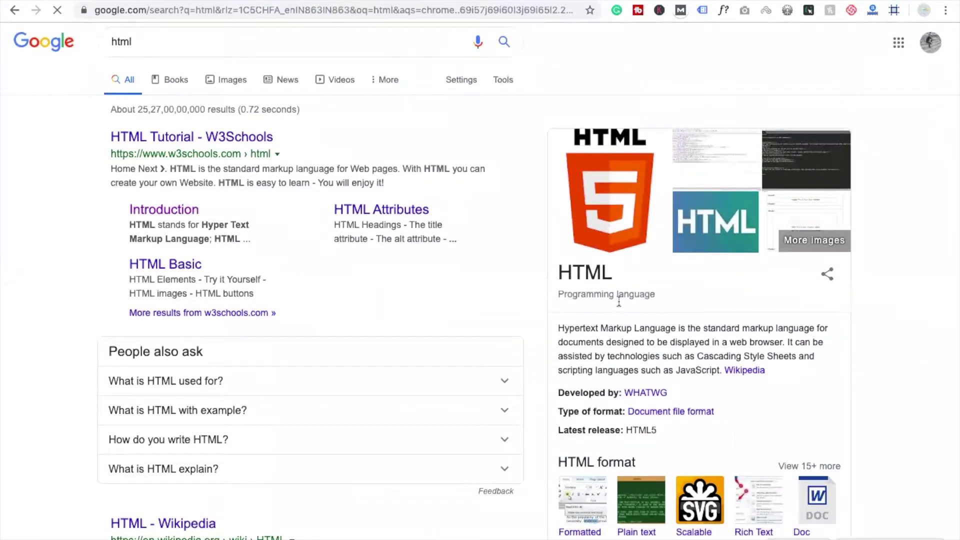
double_click(562, 328)
drag(686, 358, 719, 368)
key(super+c)
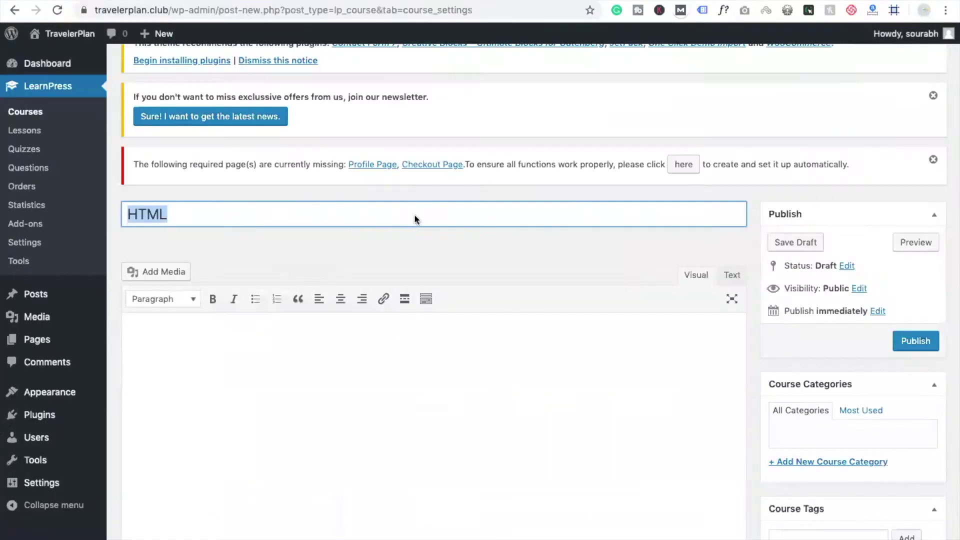
Paste the Hypertext Markup Language paragraph into the HTML course description
click(357, 392)
key(super+v)
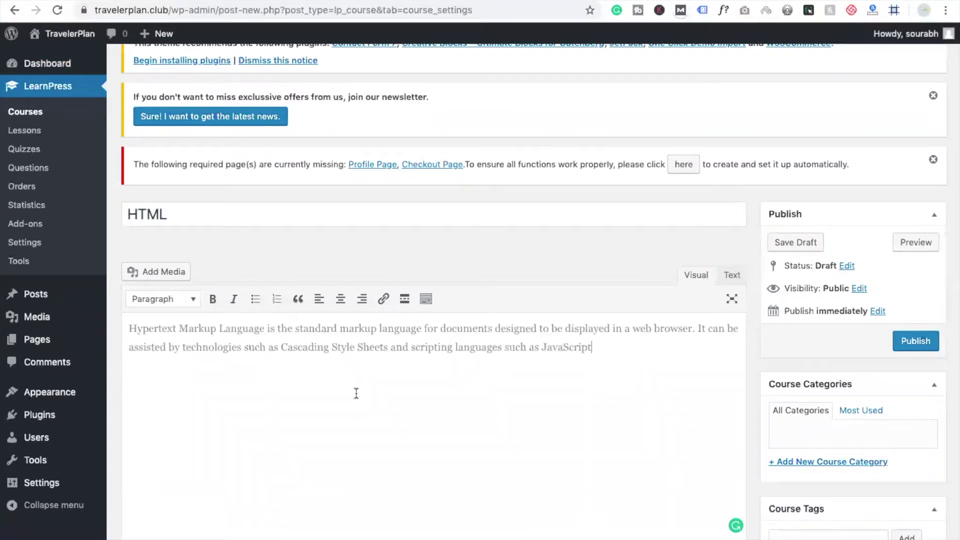
scroll(495, 269, down, 7)
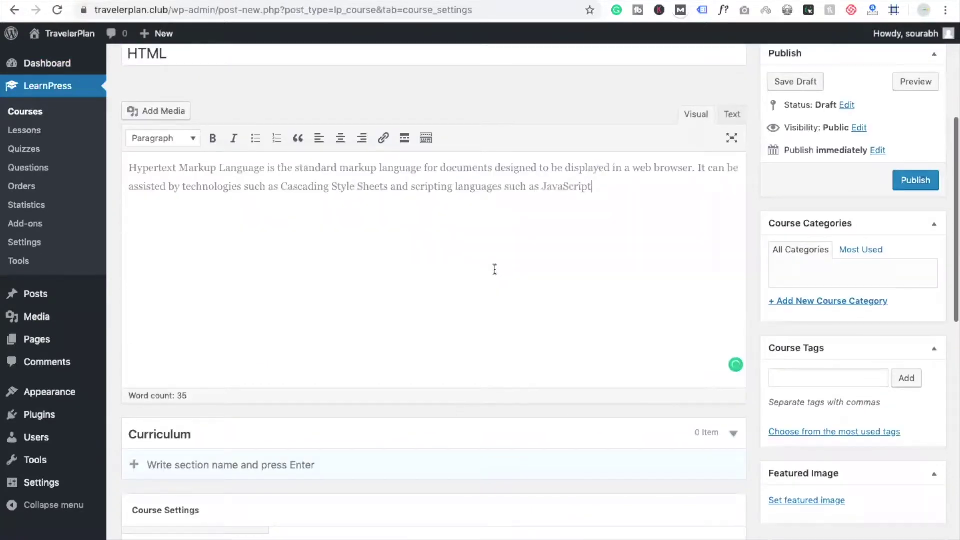
scroll(495, 269, up, 8)
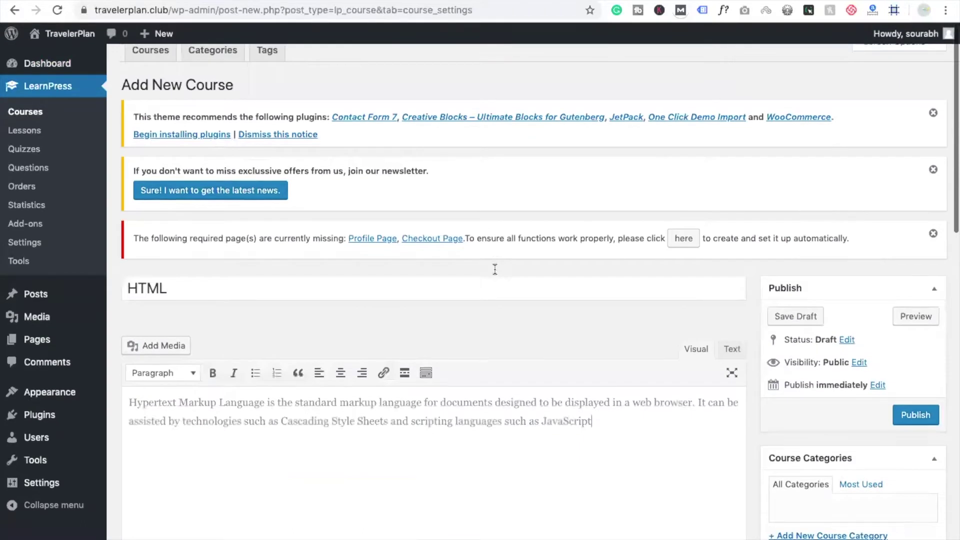
scroll(495, 269, down, 6)
scroll(494, 269, down, 3)
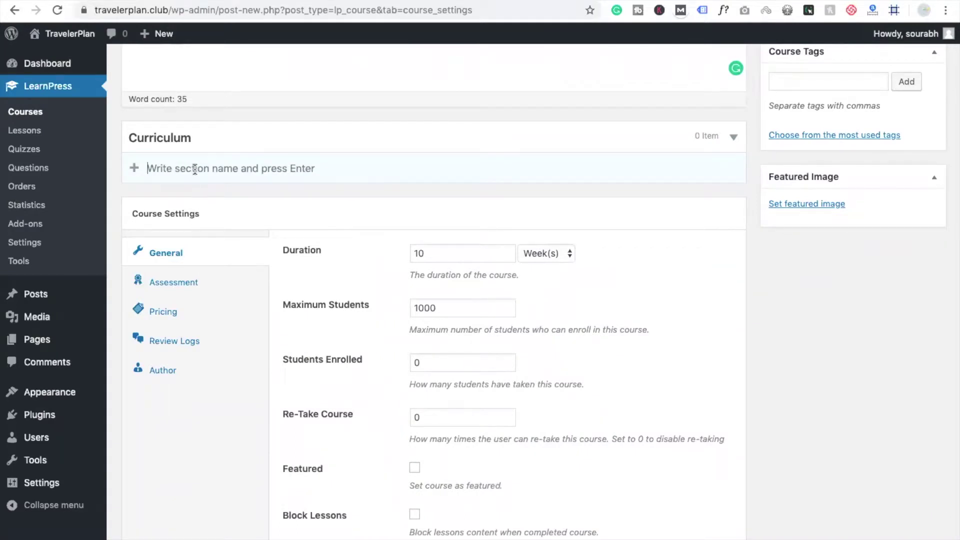
Create the 'Introduction' curriculum section and paste the description as a lesson title
text(IN)
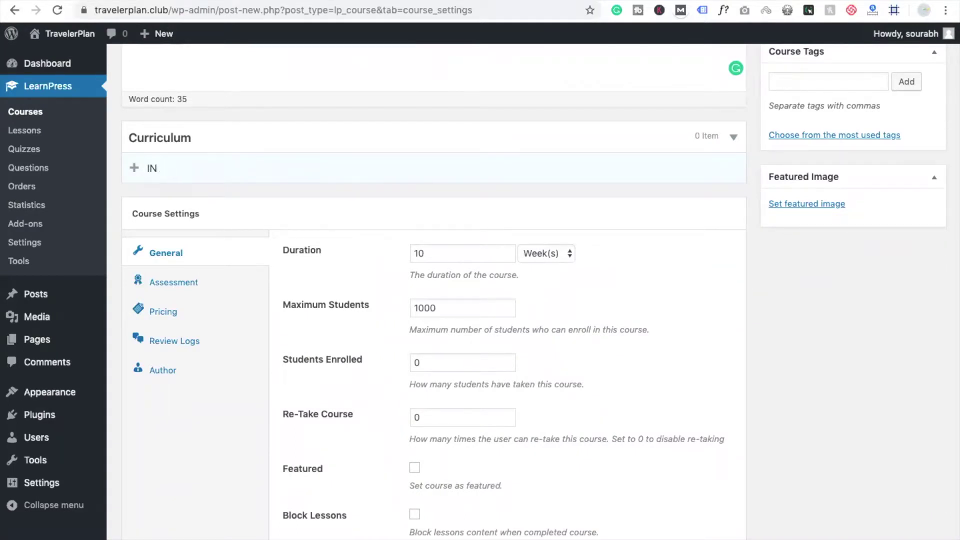
text(ntroduction)
key(Return)
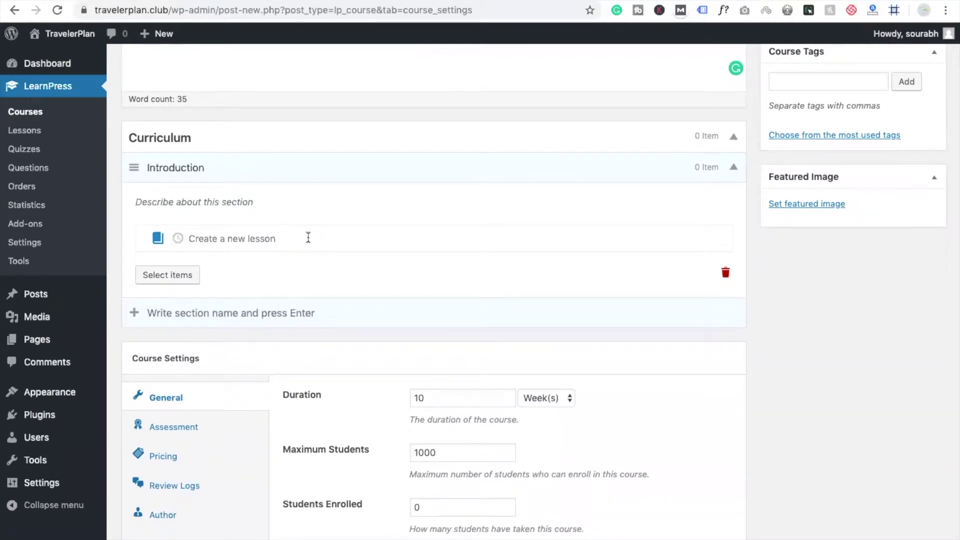
key(ctrl+v)
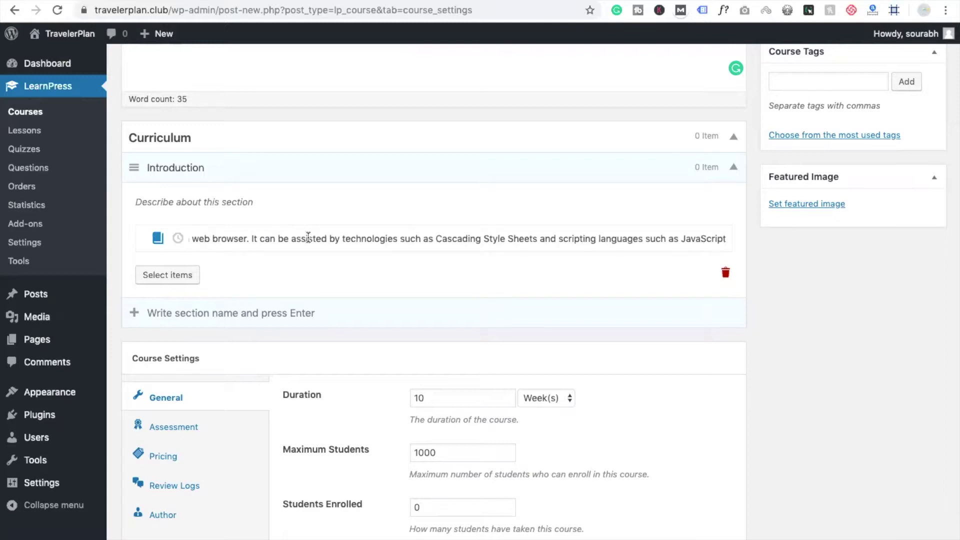
click(168, 275)
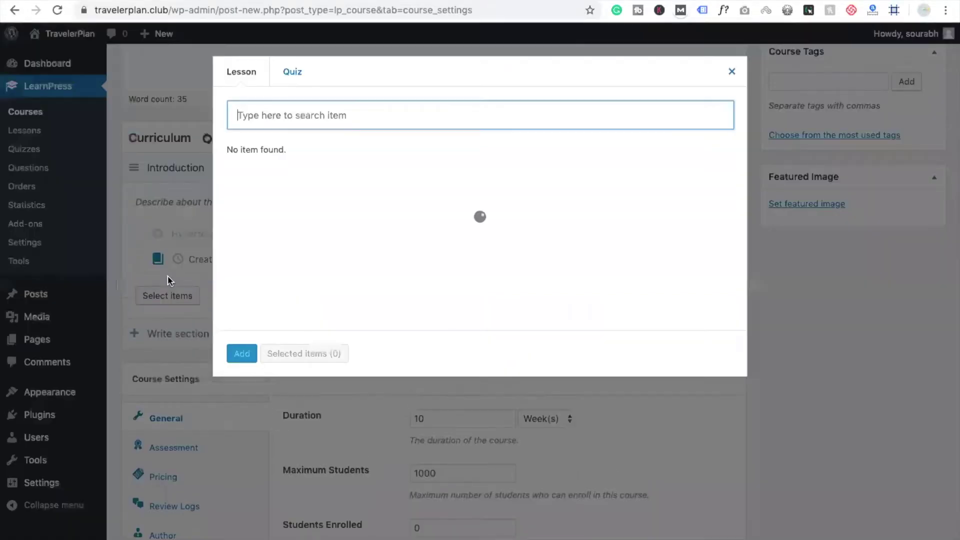
click(732, 71)
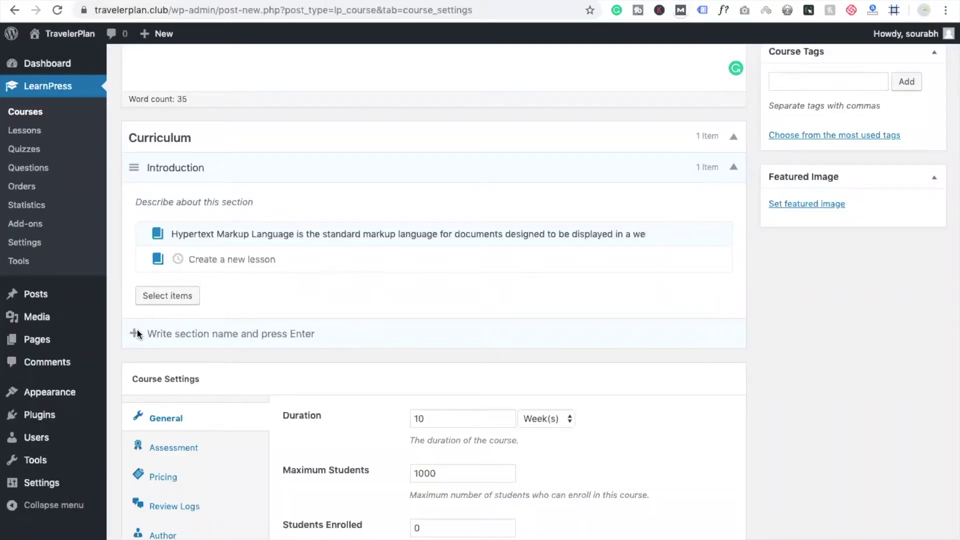
click(165, 334)
Add more Introduction lessons named with the pasted description text
text(web browser. It can be assisted by technologies such as Cascading Style Sheets and scripting languages such as JavaScript)
key(Return)
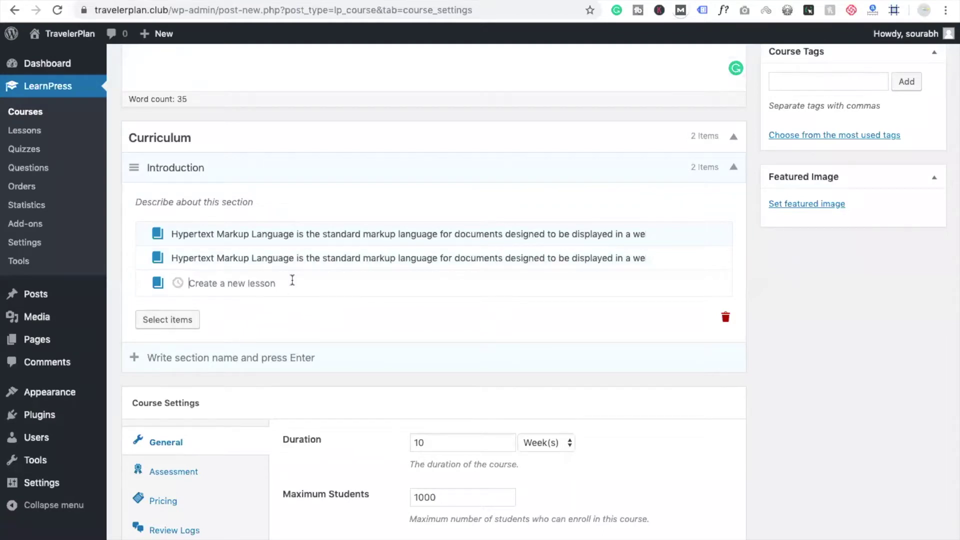
key(super+v)
key(Return)
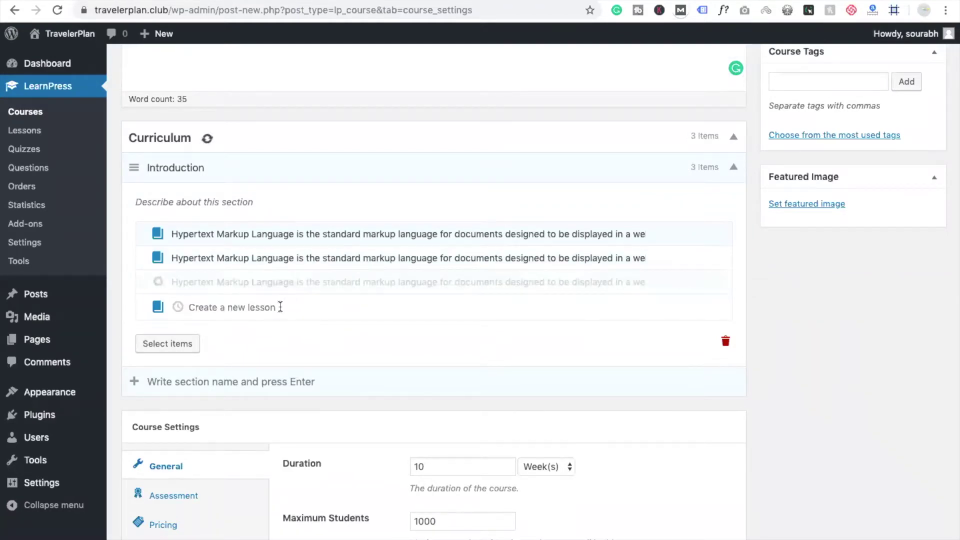
text(web browser. It can be assisted by technologies such as Cascading Style Sheets and scripting languages such as JavaScript)
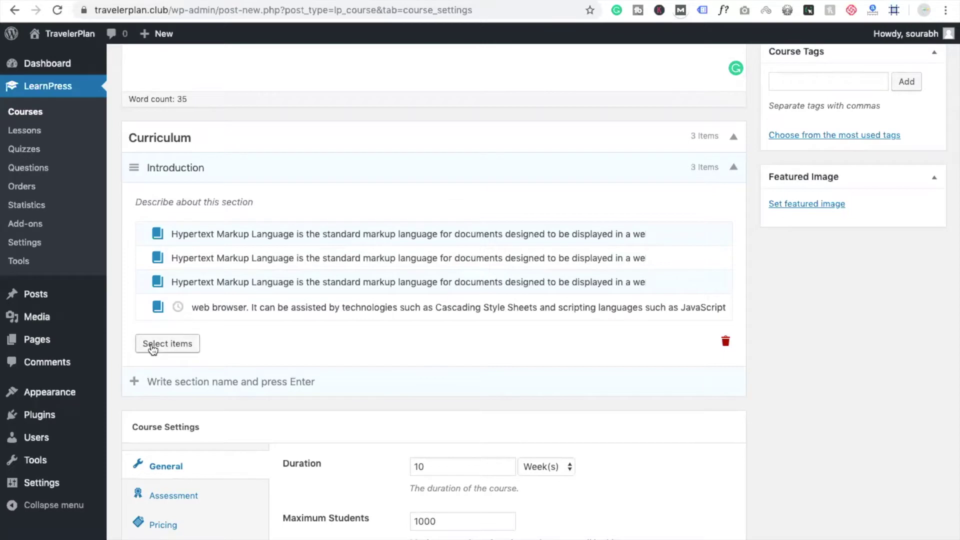
scroll(436, 379, down, 2)
scroll(437, 379, up, 5)
scroll(437, 380, down, 8)
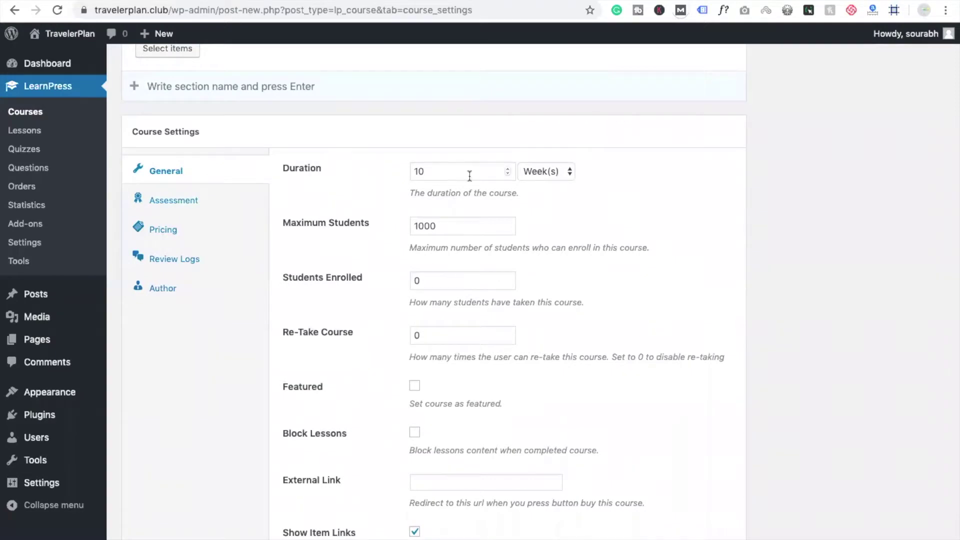
Set the HTML course price to 100 USD
click(183, 204)
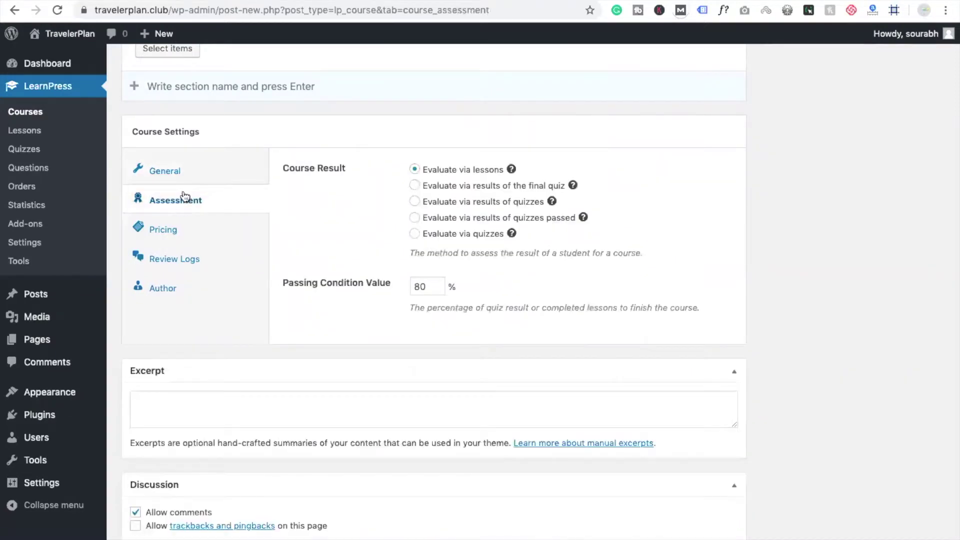
click(190, 235)
click(457, 174)
text(100)
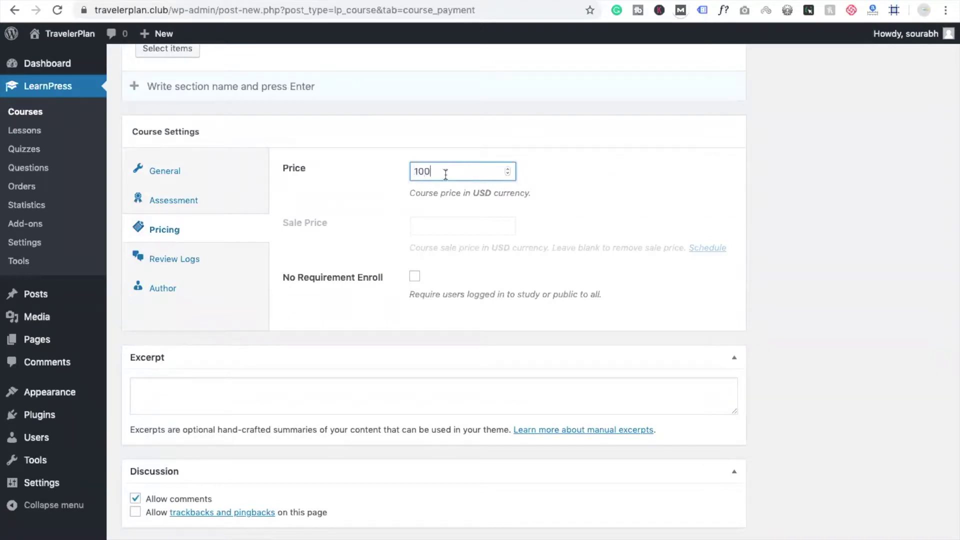
click(359, 206)
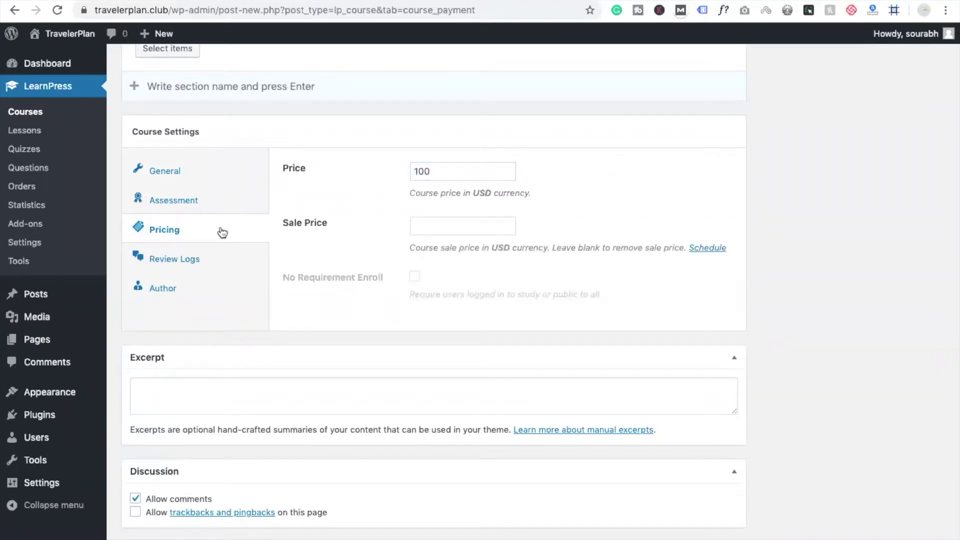
Check the Review Logs and Author settings, leaving the course author unchanged
click(185, 256)
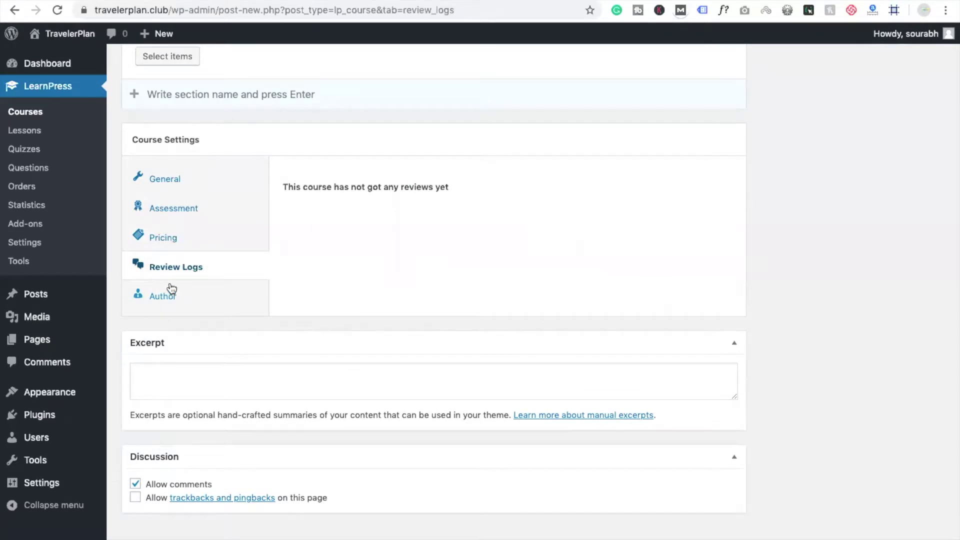
click(170, 289)
click(489, 179)
click(311, 226)
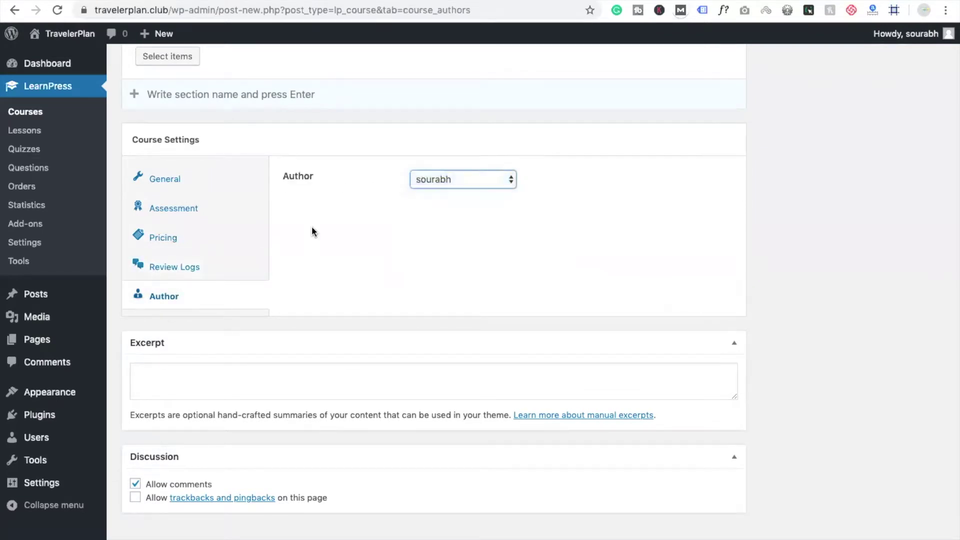
scroll(562, 430, up, 10)
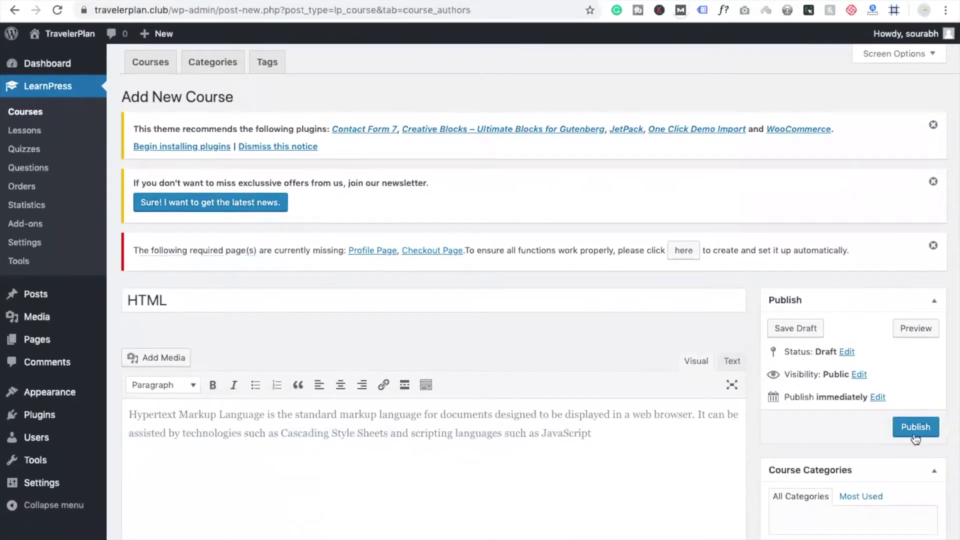
Publish the HTML course so it is live at /courses/html/
click(914, 428)
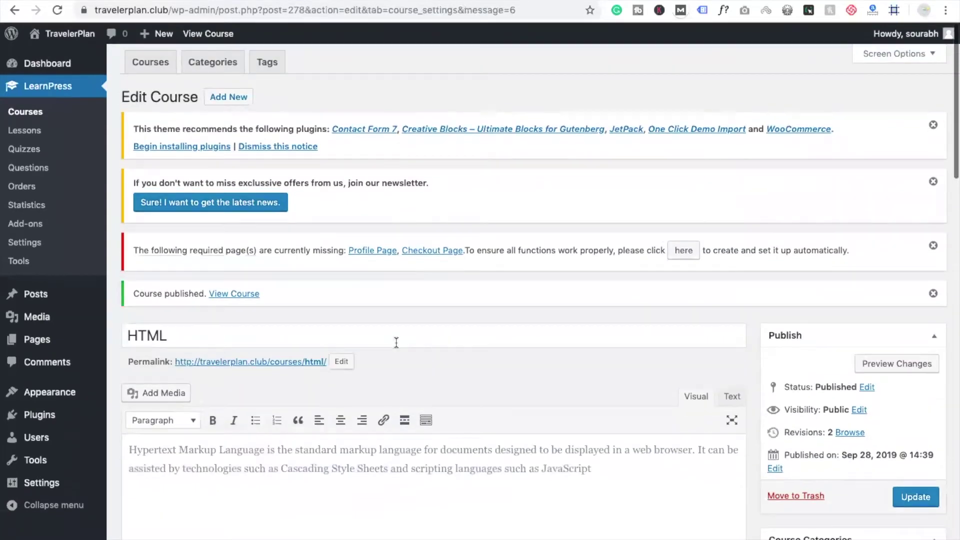
scroll(395, 342, down, 1)
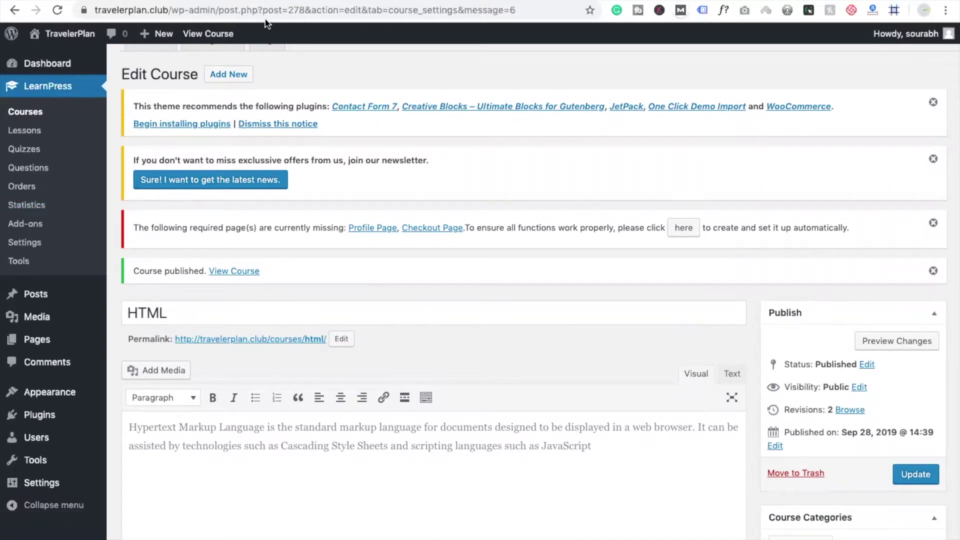
scroll(374, 182, up, 1)
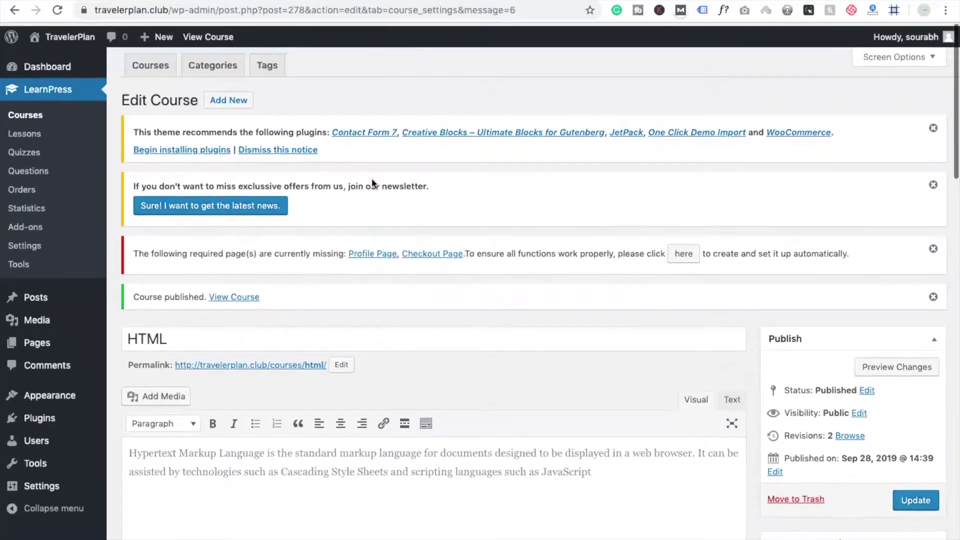
scroll(547, 241, down, 2)
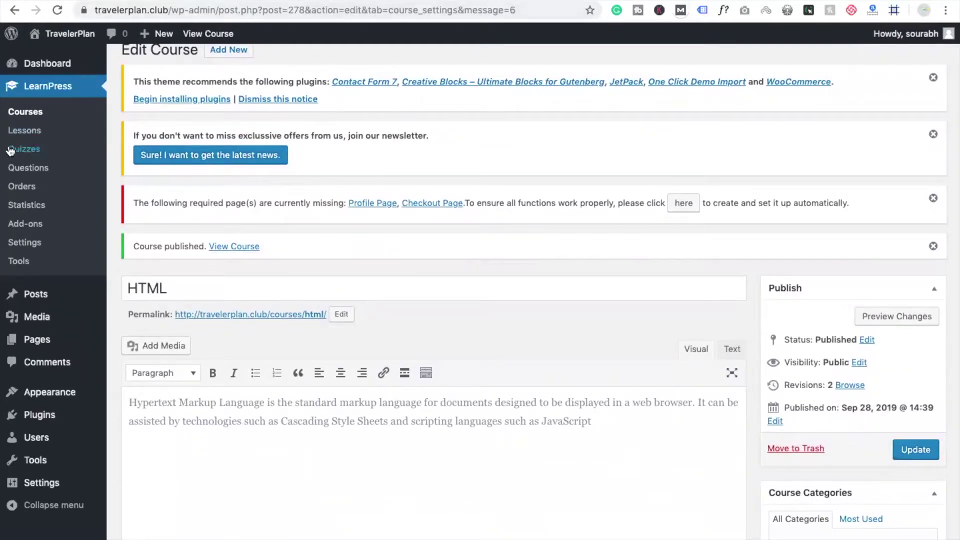
mouse_move(52, 402)
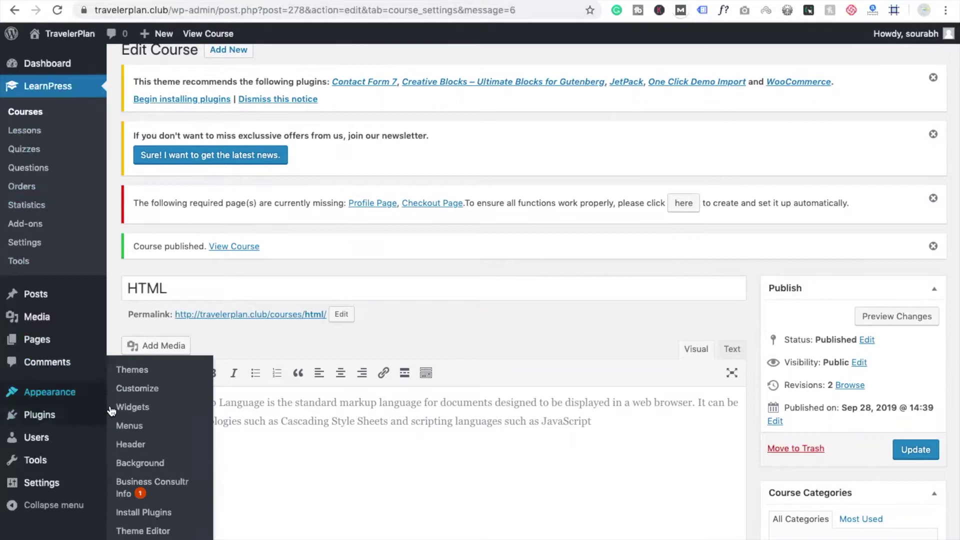
In Appearance > Menus, browse the available course items, including the HTML course
click(138, 430)
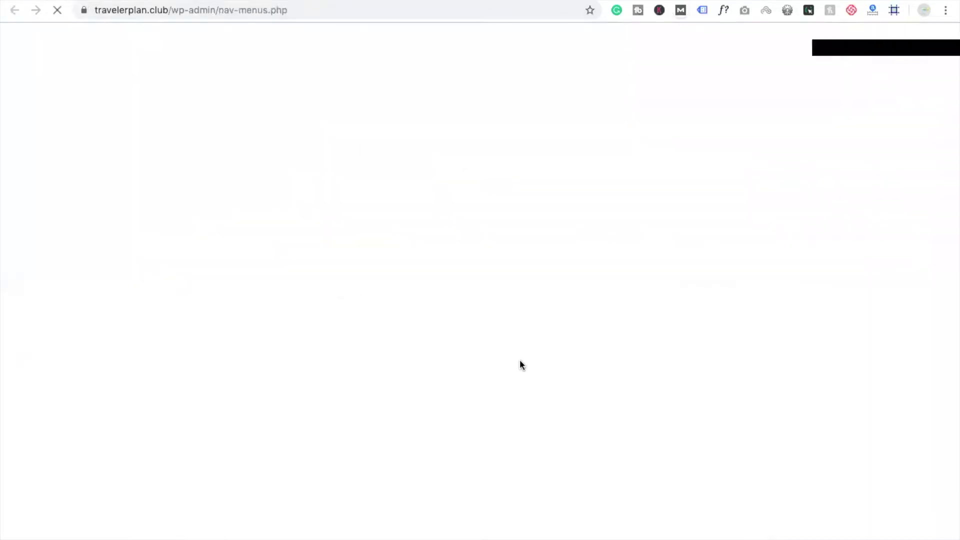
scroll(520, 364, down, 1)
scroll(520, 361, down, 5)
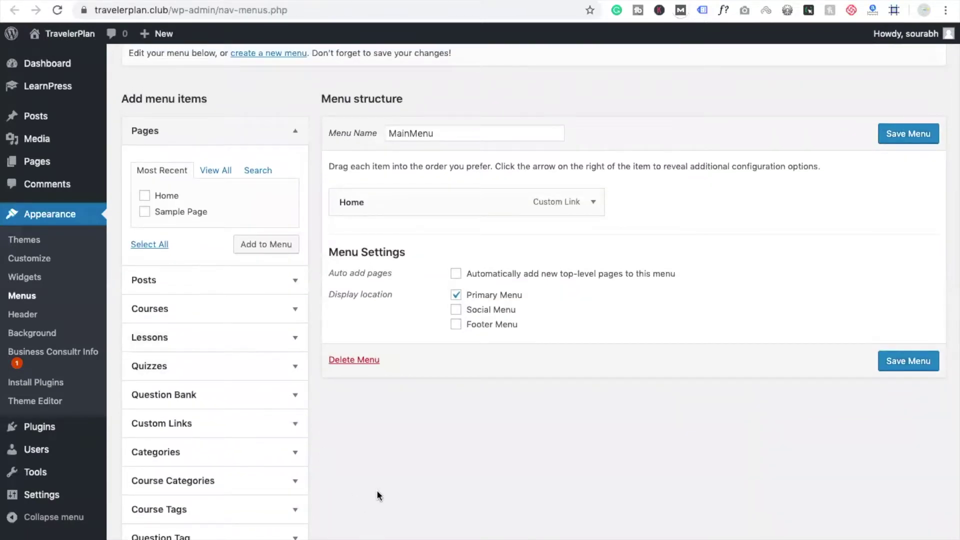
scroll(377, 495, down, 1)
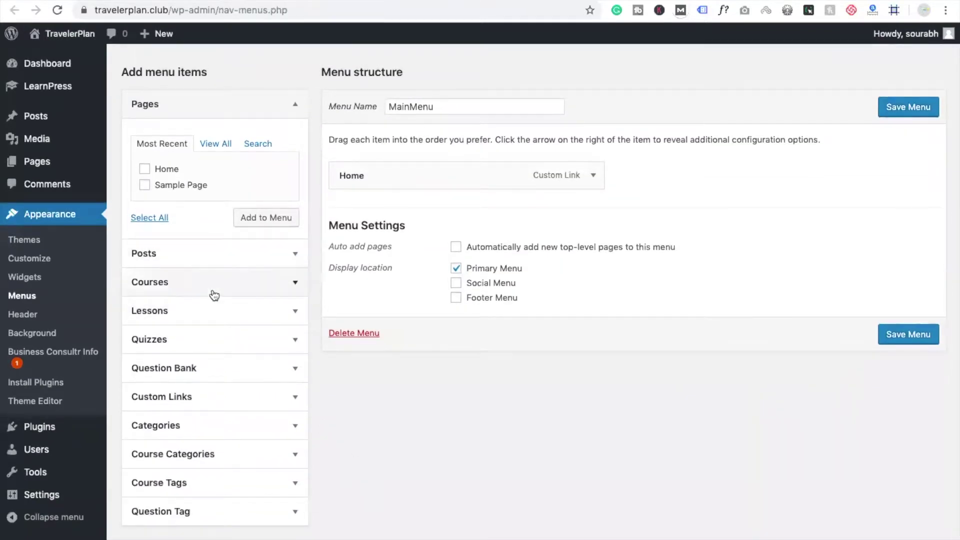
click(229, 284)
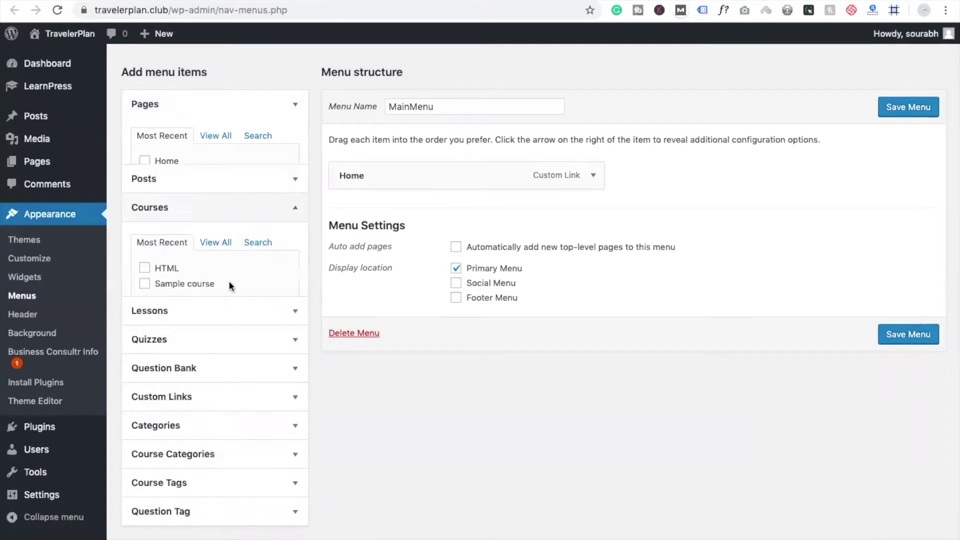
click(144, 226)
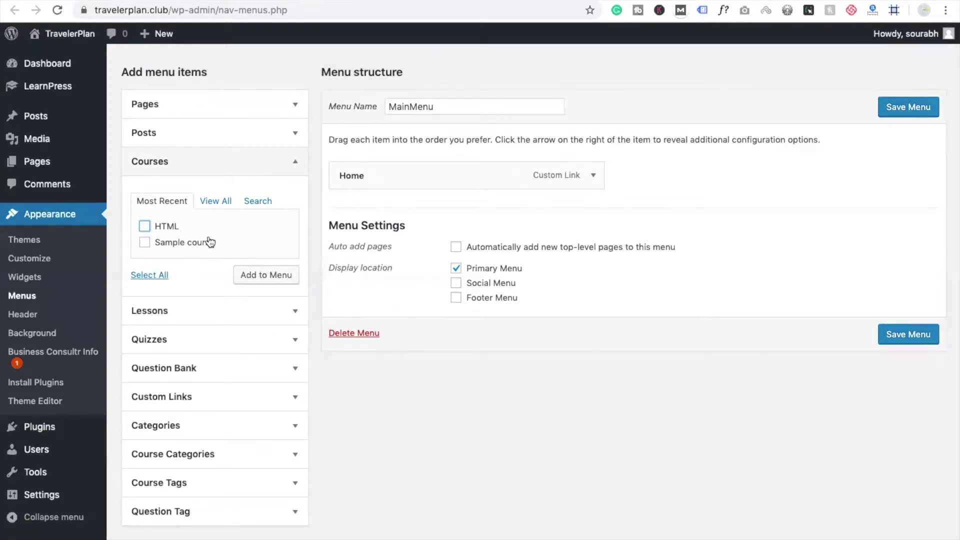
scroll(209, 242, up, 2)
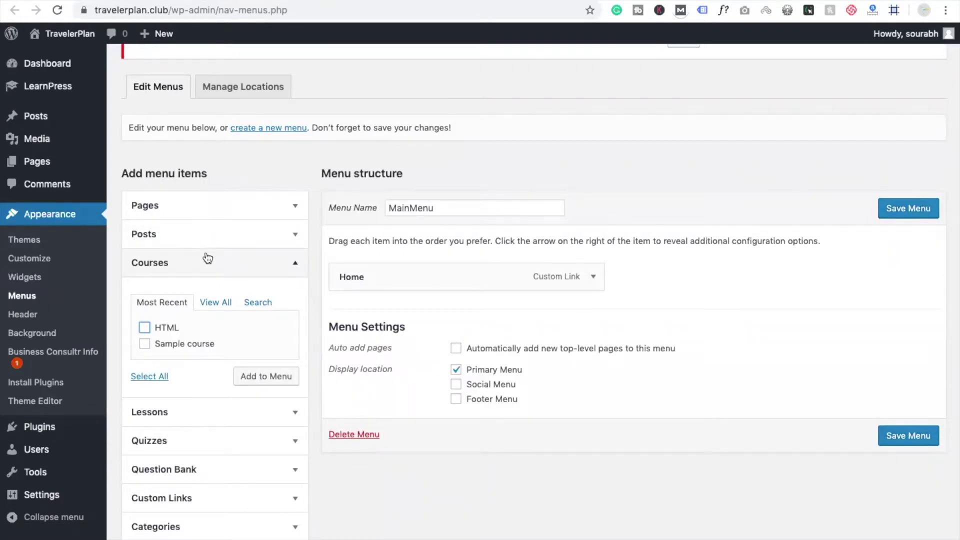
scroll(207, 258, down, 2)
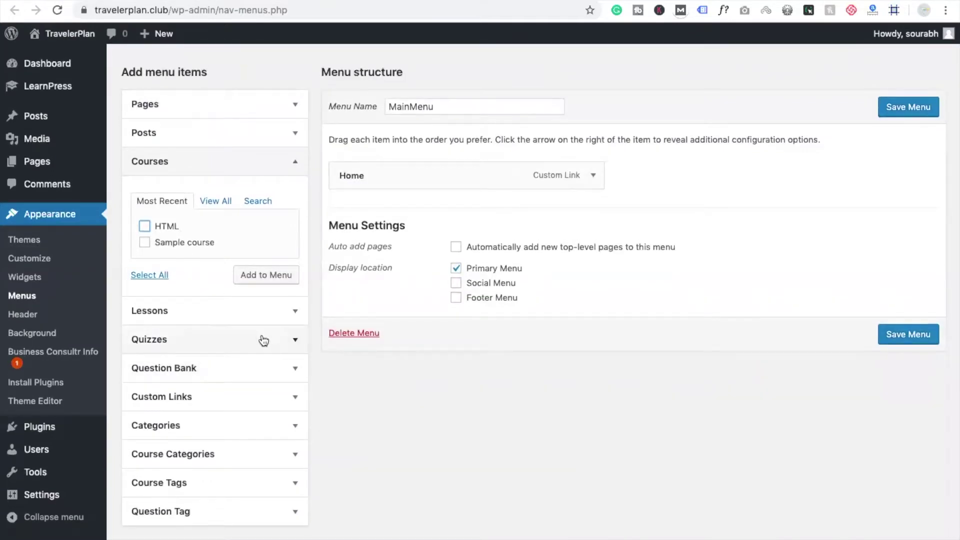
Set the custom link URL to the course permalink with /html removed
click(257, 396)
click(220, 335)
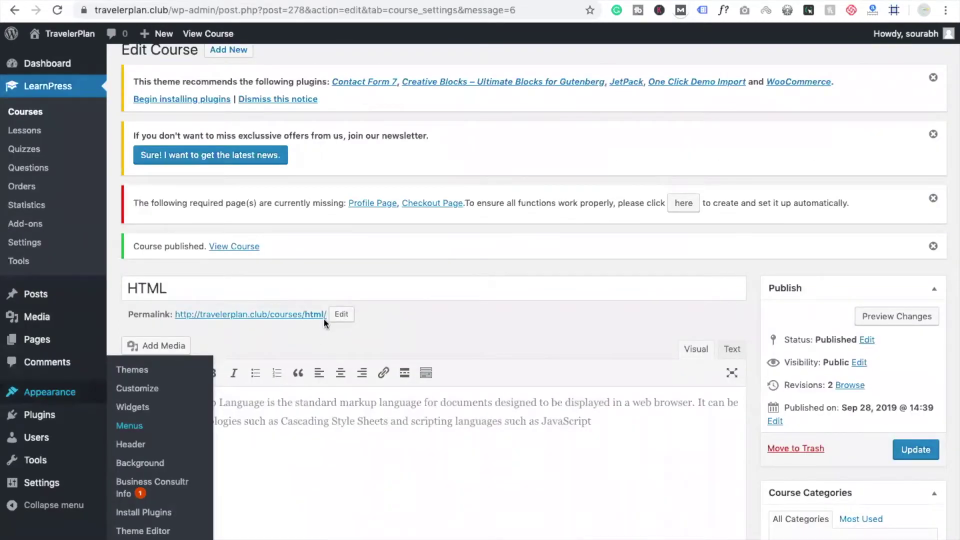
drag(326, 314, 172, 312)
key(ctrl+c)
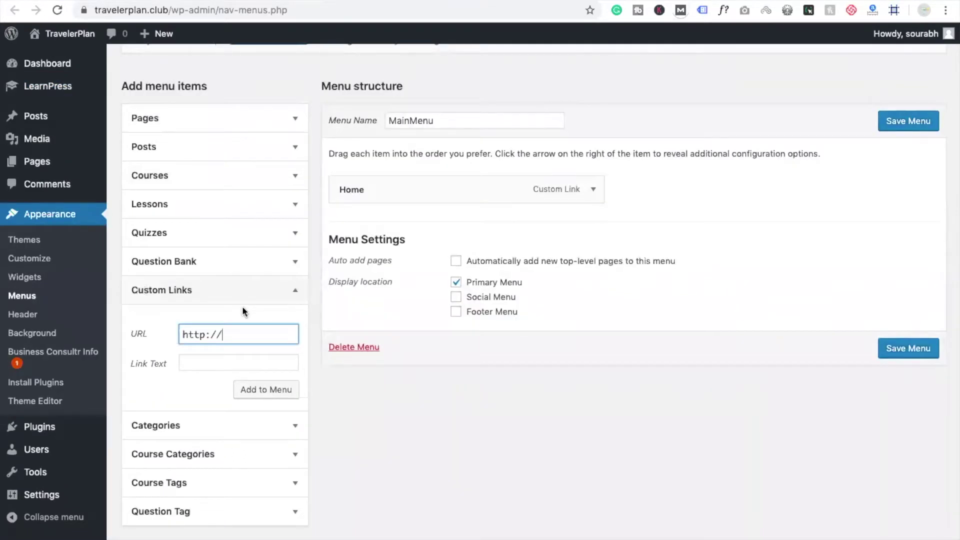
key(ctrl+a)
key(ctrl+v)
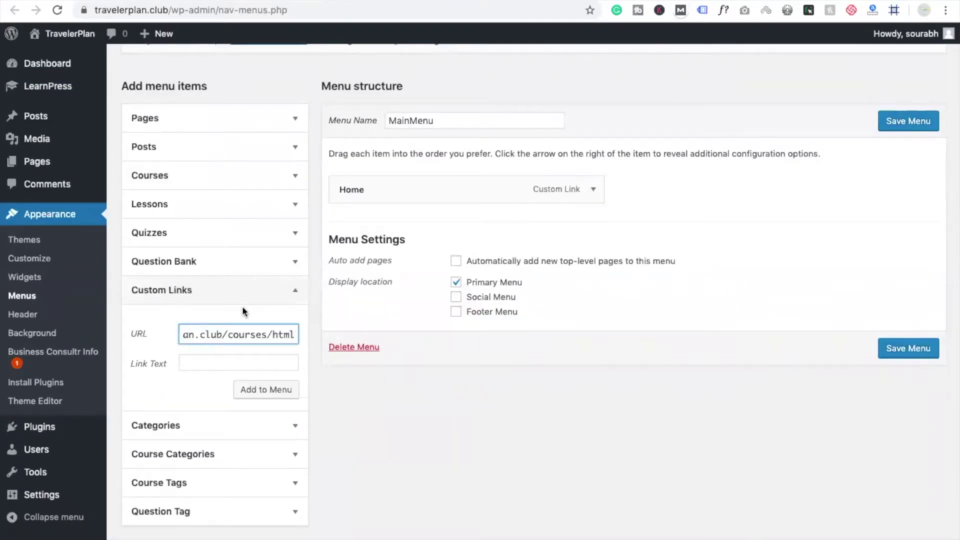
key(BackSpace)
key(BackSpace)
key(BackSpace)
key(BackSpace)
key(BackSpace)
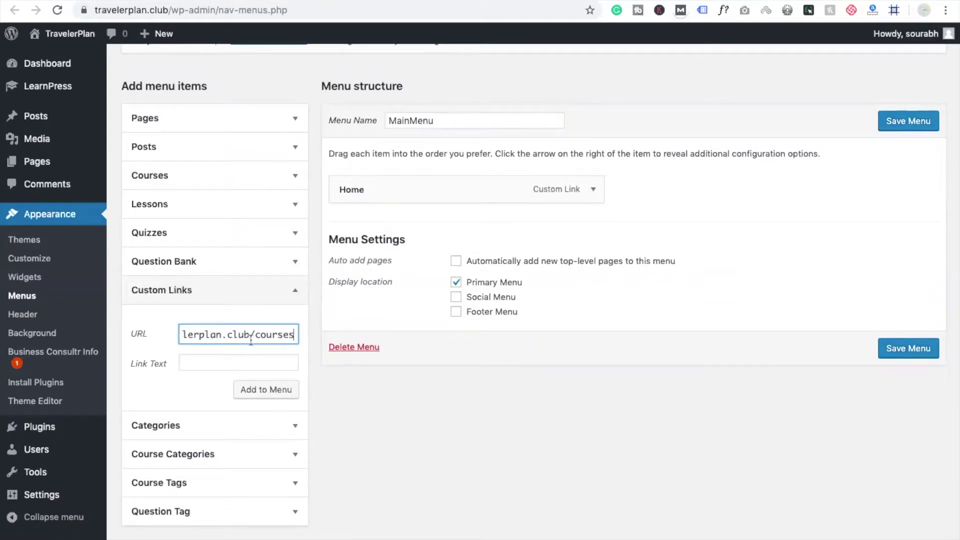
drag(255, 337, 327, 352)
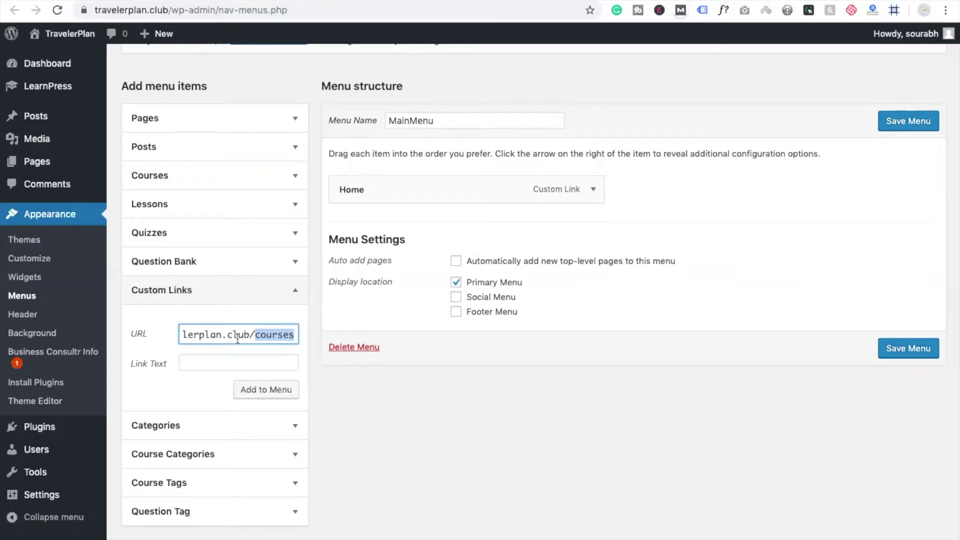
Label the custom link 'Courses' and add it to MainMenu
click(214, 356)
text(courses)
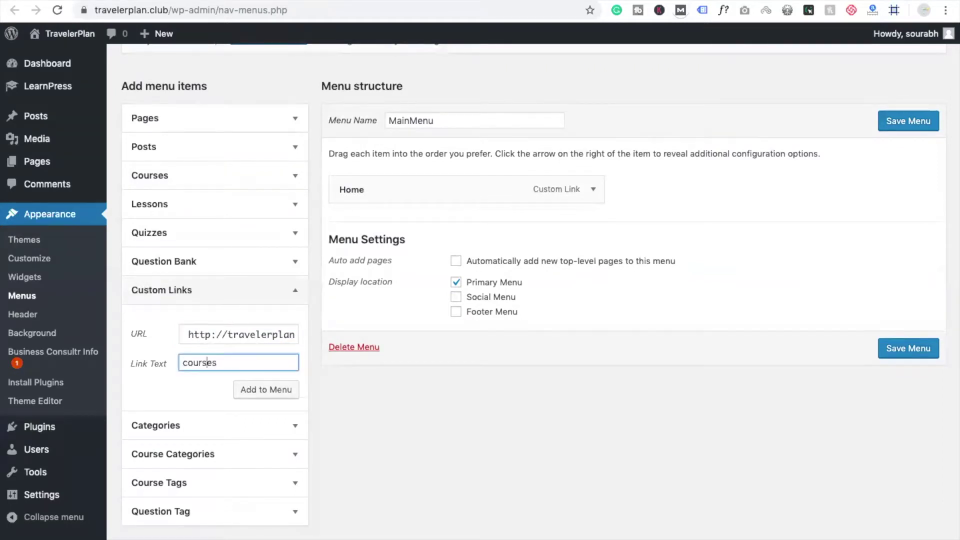
key(Home)
key(Delete)
text(C)
click(278, 389)
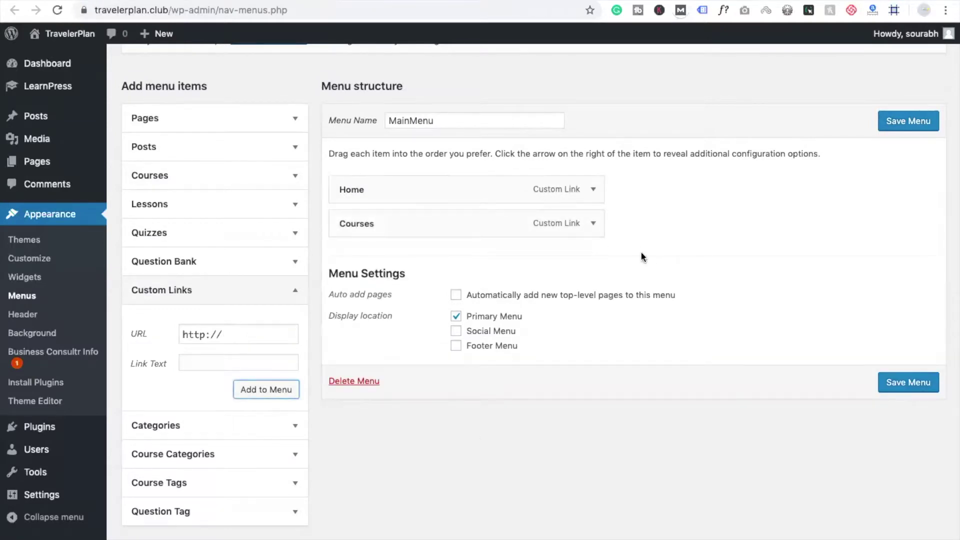
Review the Home menu item and save MainMenu
click(592, 190)
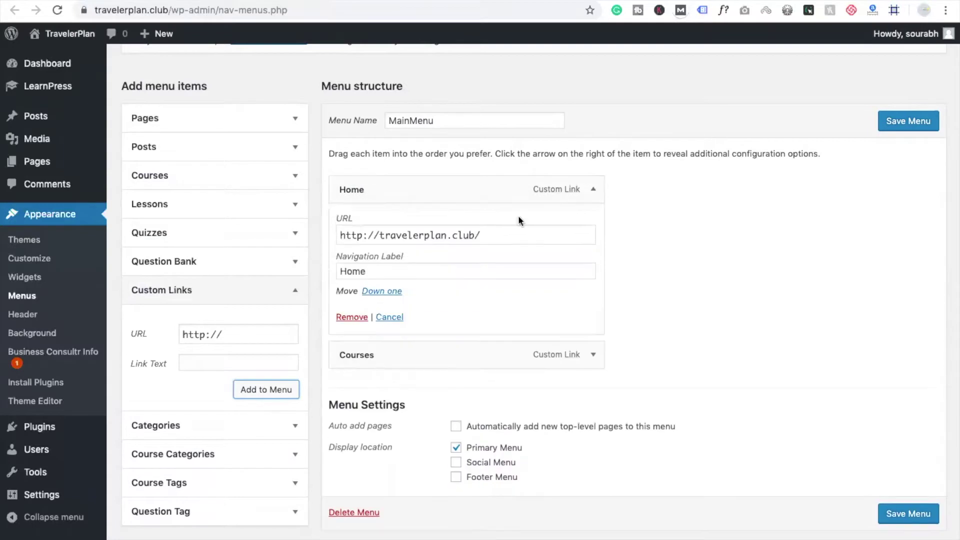
click(594, 190)
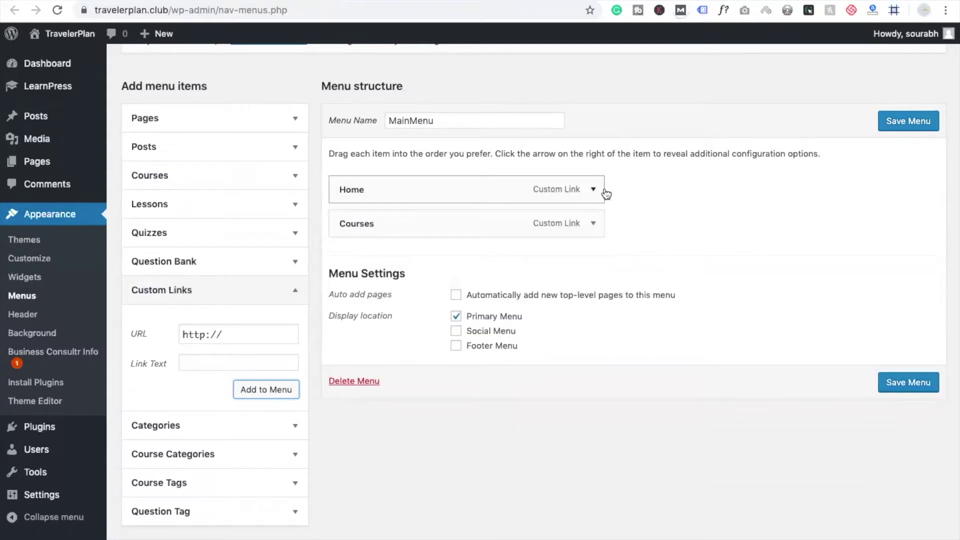
click(916, 121)
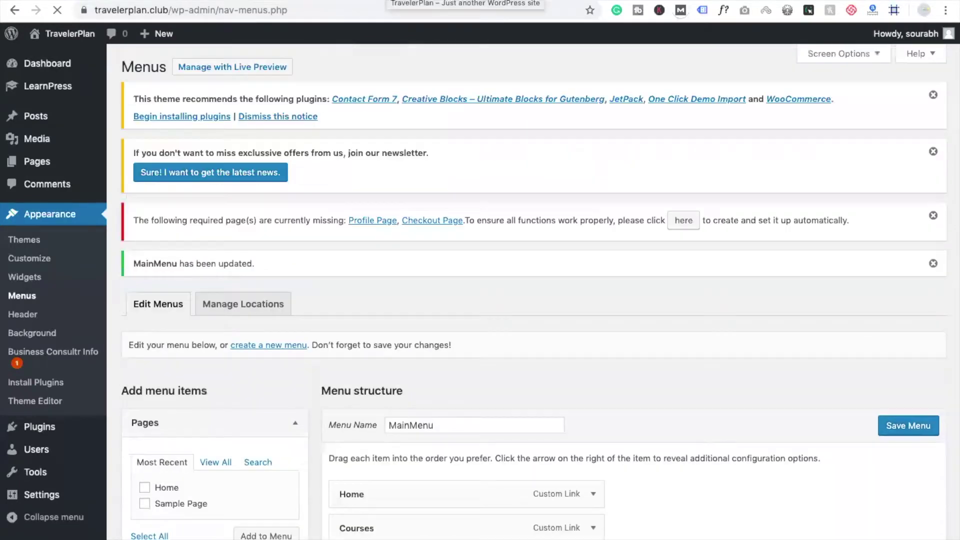
Reload the site front end to show the new menu and scroll down the page
click(465, 6)
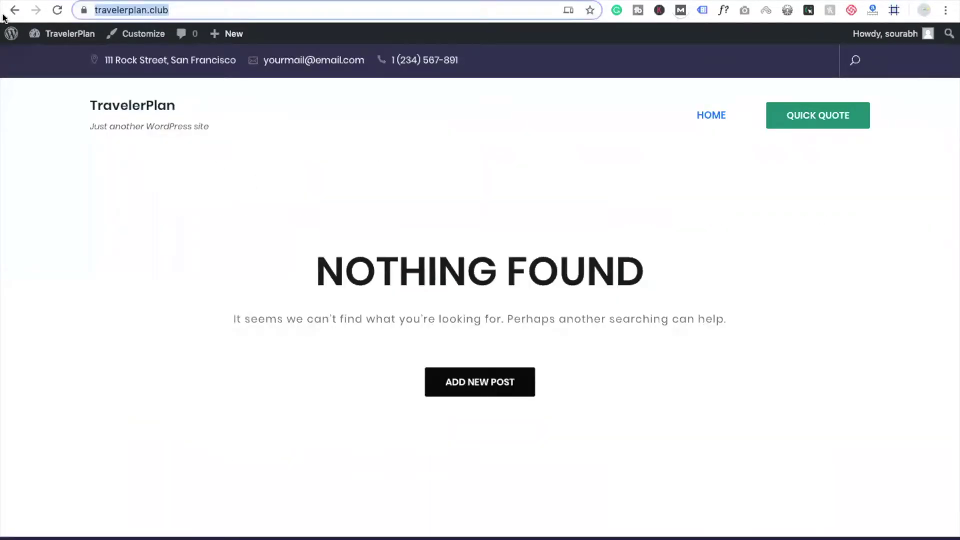
click(57, 10)
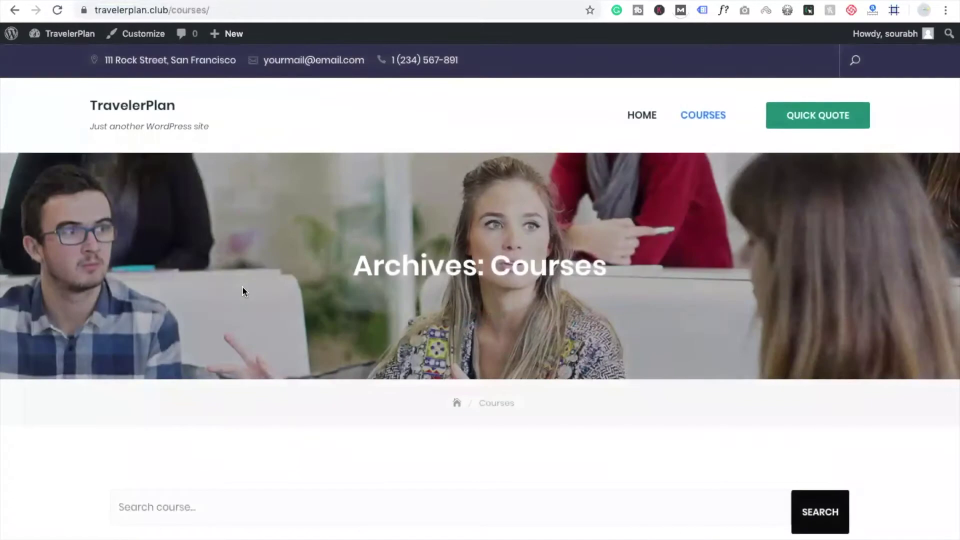
scroll(242, 287, down, 8)
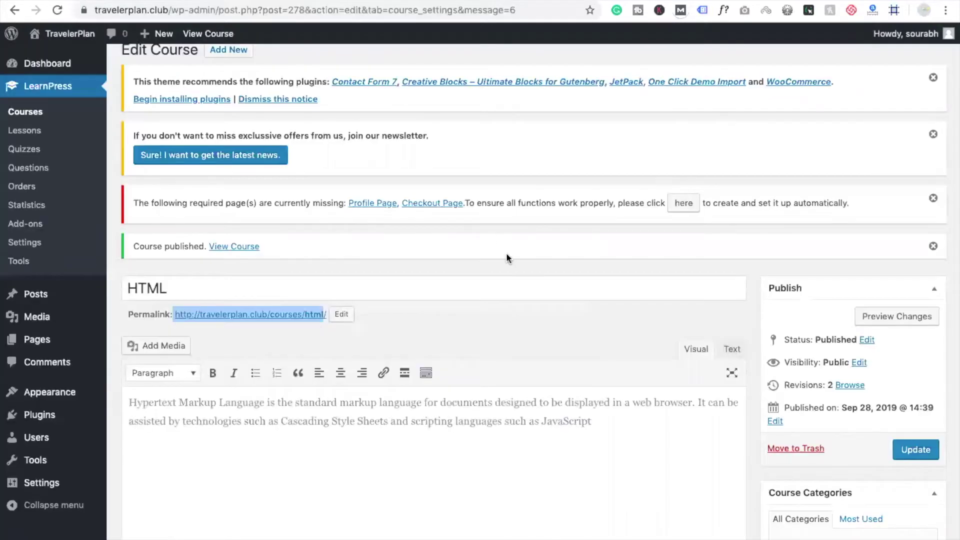
Scroll the HTML course editor to check its empty Featured Image box
scroll(487, 297, down, 10)
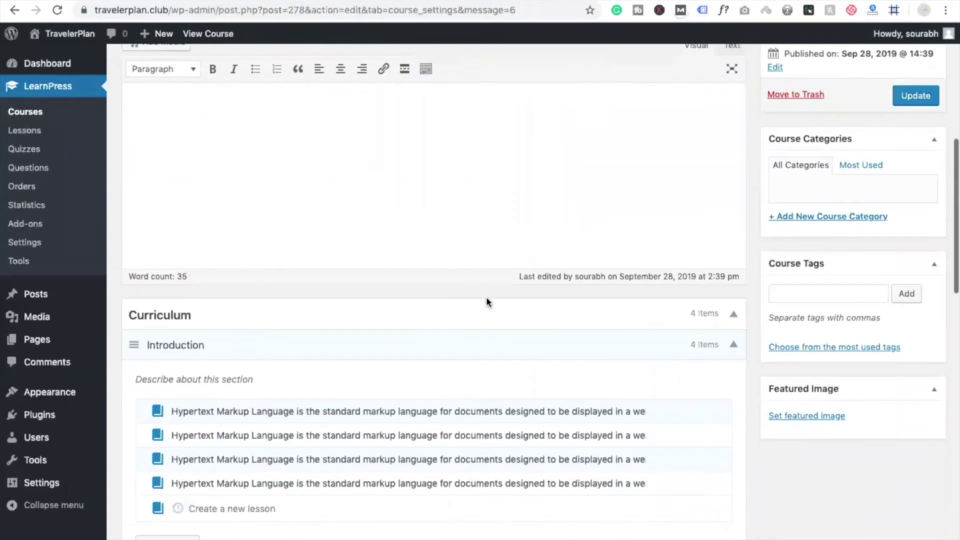
scroll(851, 325, up, 1)
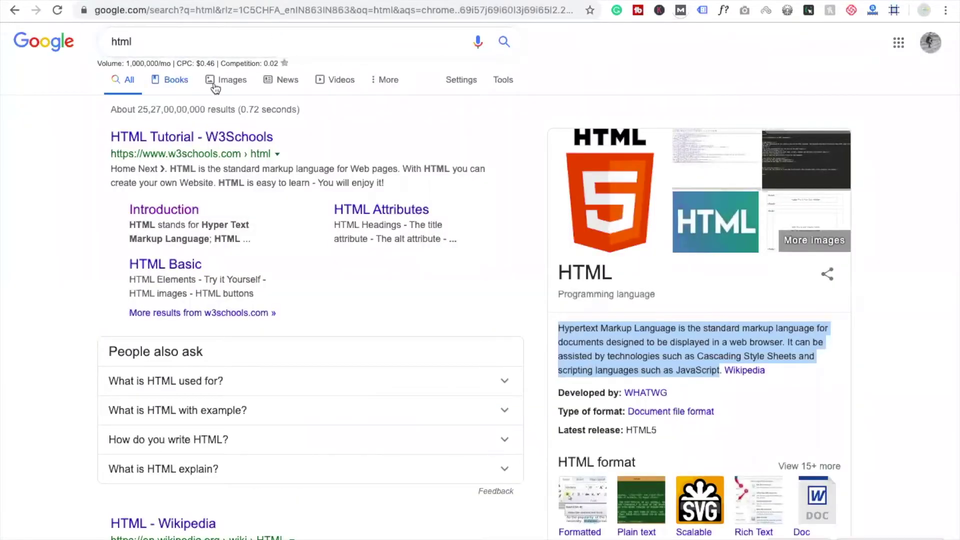
Save the orange 'complete beginners guide to HTML' image from Google Images to Downloads as PNG
click(229, 87)
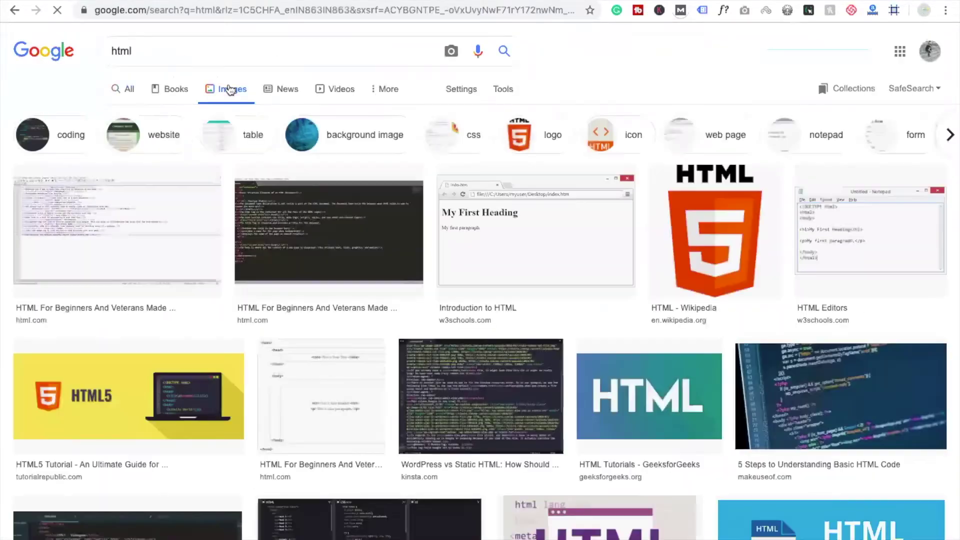
scroll(260, 360, down, 3)
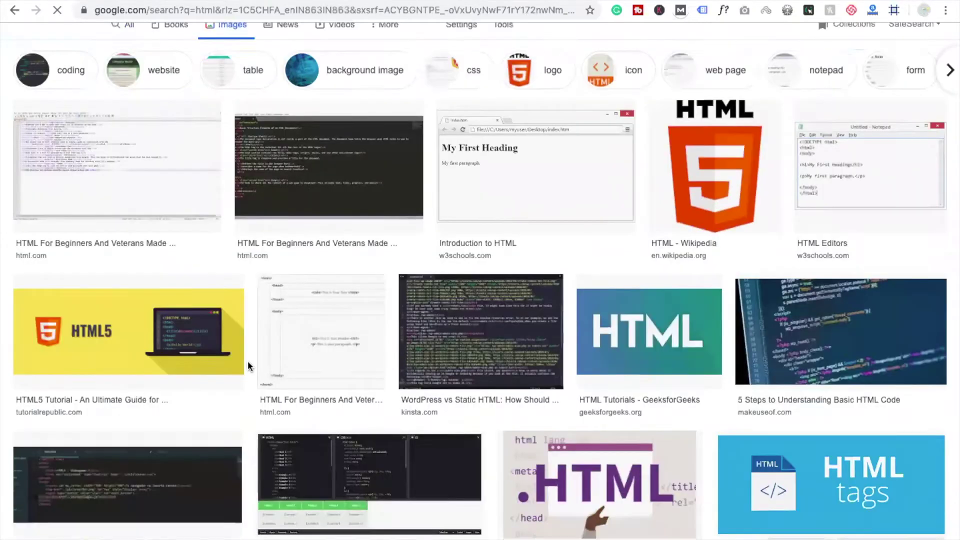
click(661, 272)
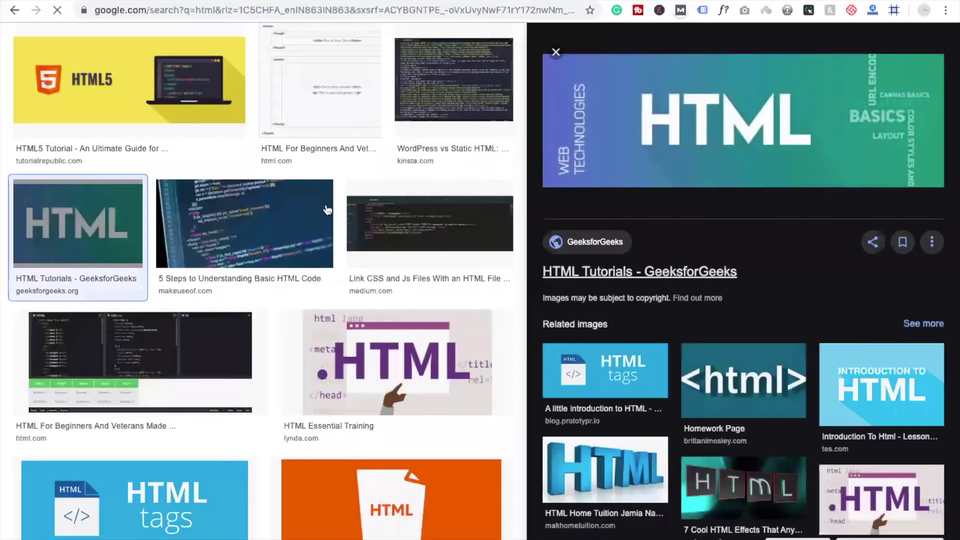
click(557, 50)
scroll(606, 358, down, 3)
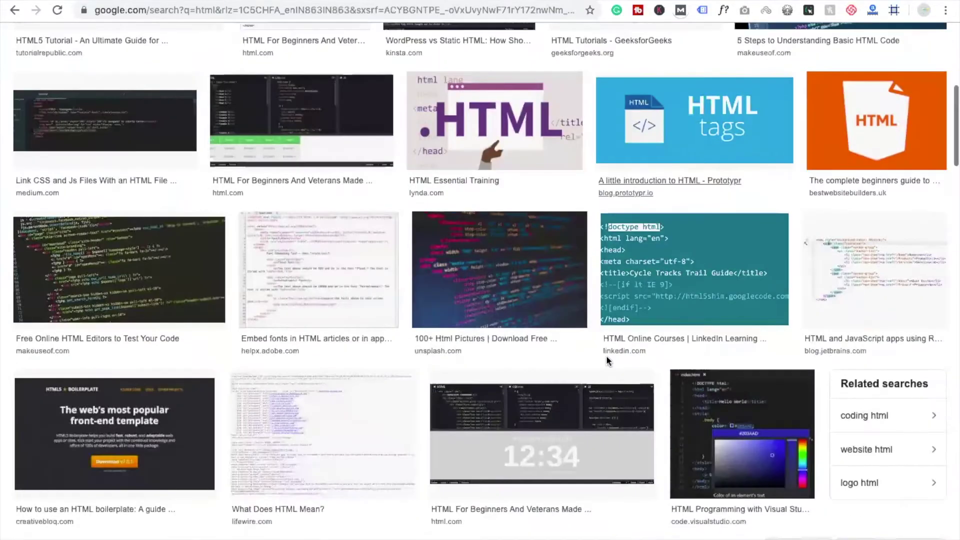
click(883, 131)
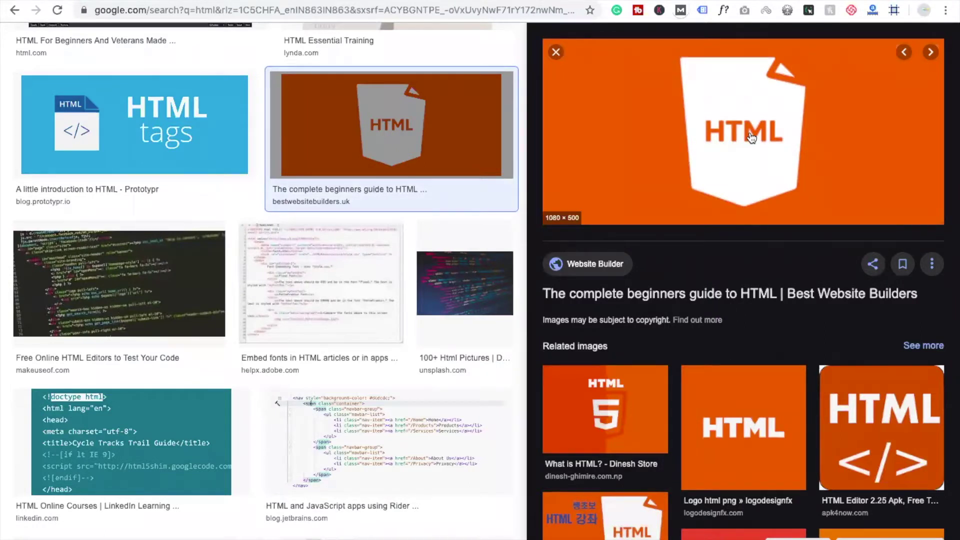
right_click(751, 137)
click(784, 258)
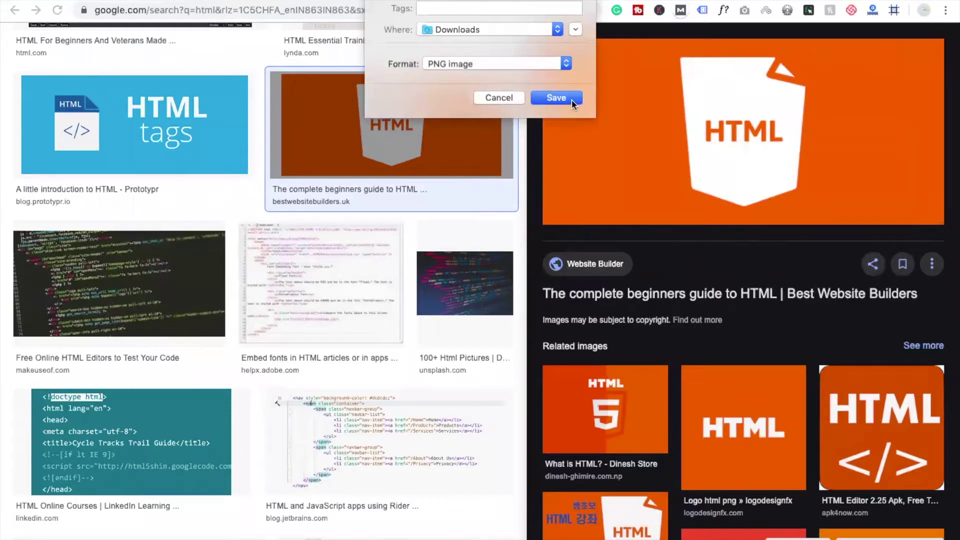
click(556, 98)
scroll(260, 280, up, 2)
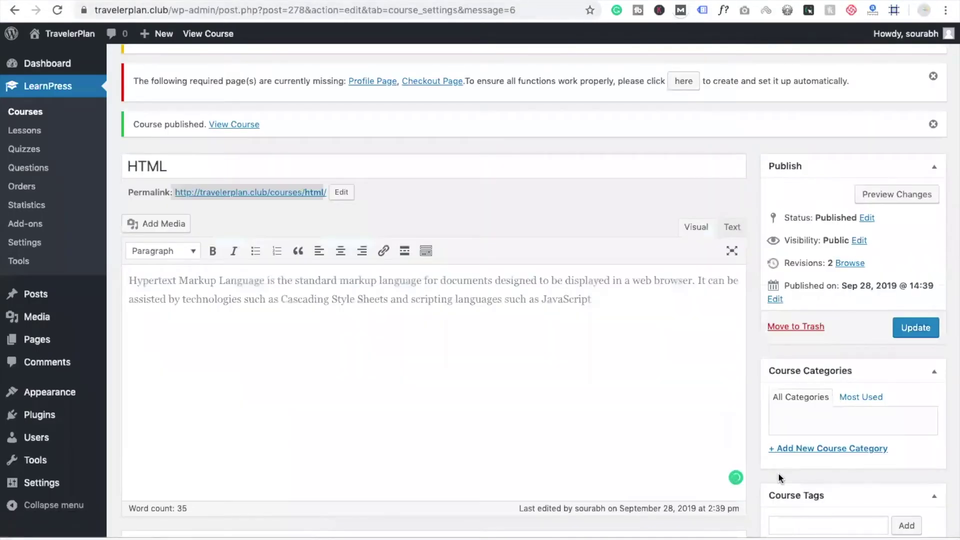
scroll(777, 424, down, 8)
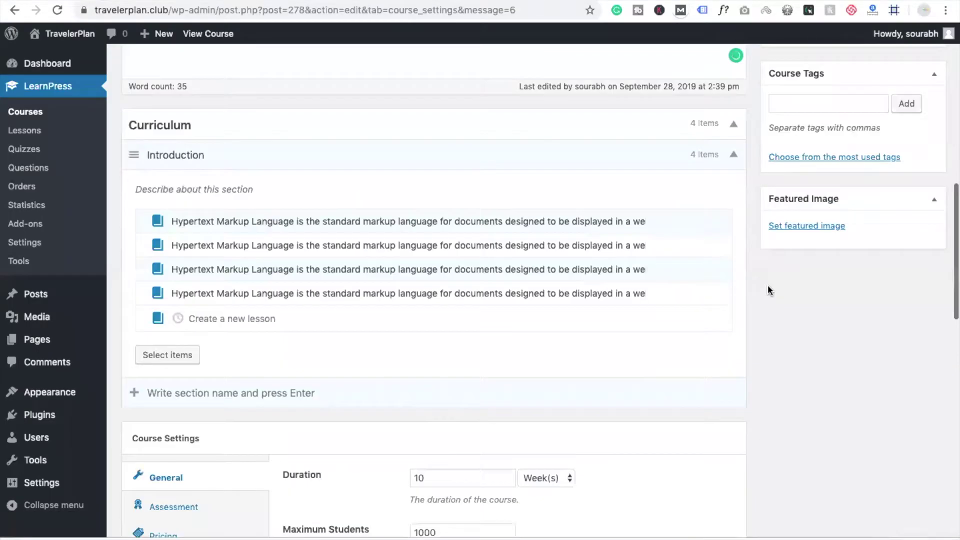
Upload html-1080x500.png from Downloads through the HTML course's featured image chooser
click(817, 226)
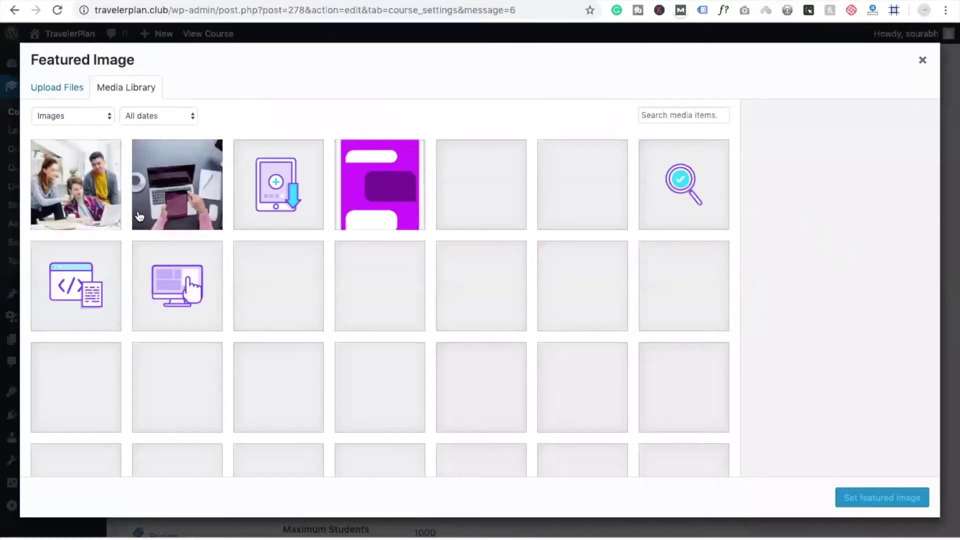
click(60, 91)
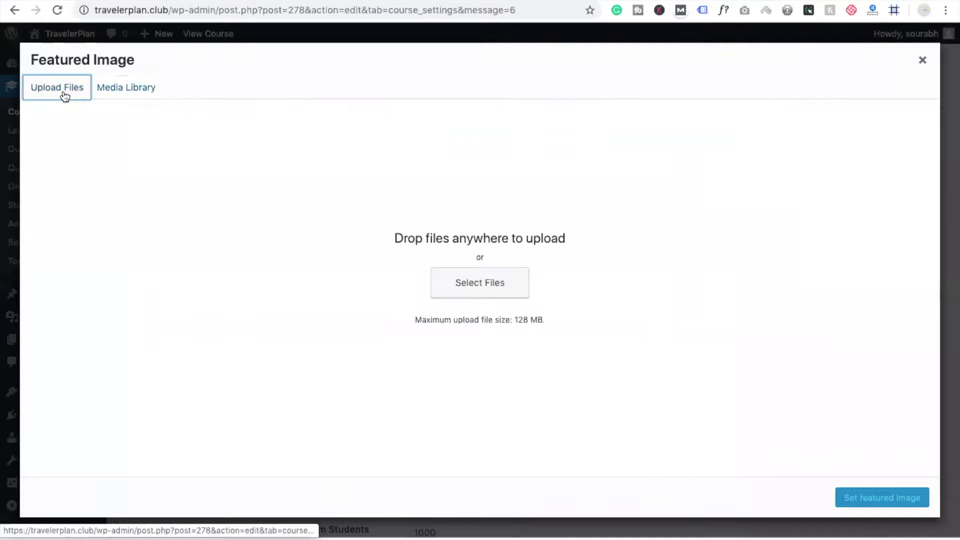
click(462, 298)
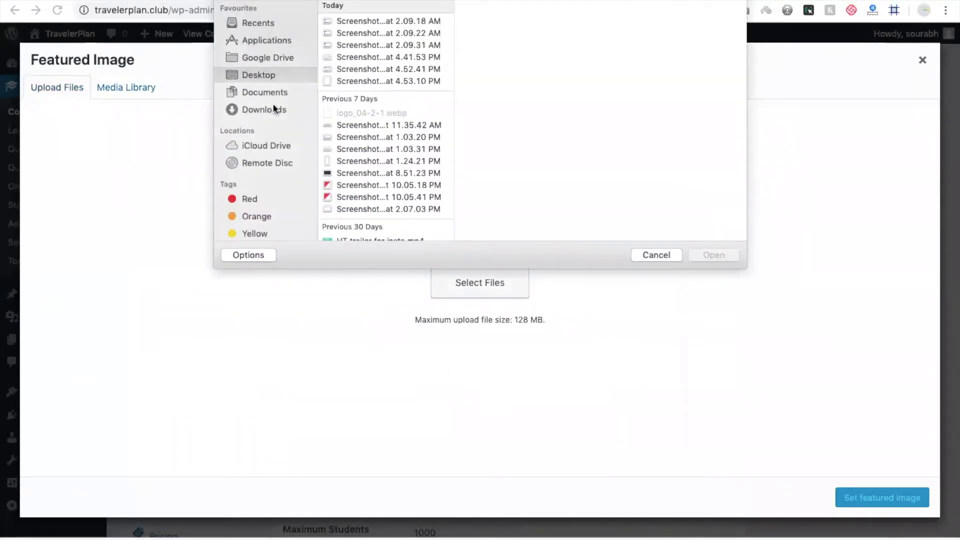
click(274, 107)
click(348, 22)
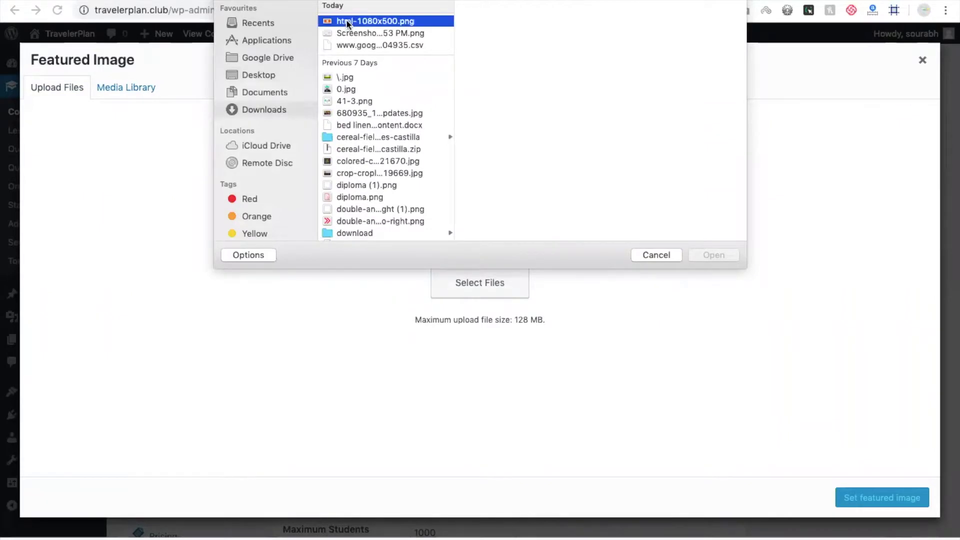
double_click(348, 21)
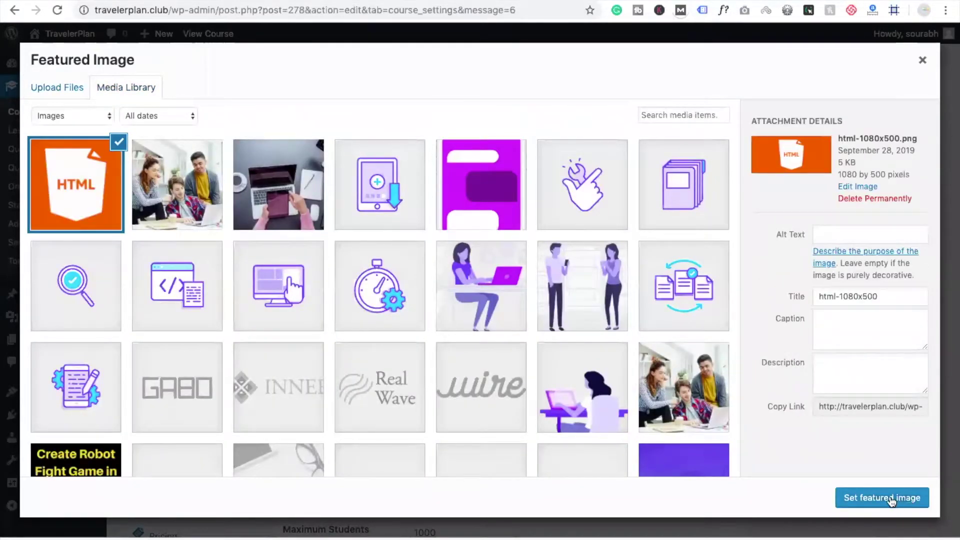
Set the uploaded html-1080x500.png as featured image and update the HTML course
click(891, 499)
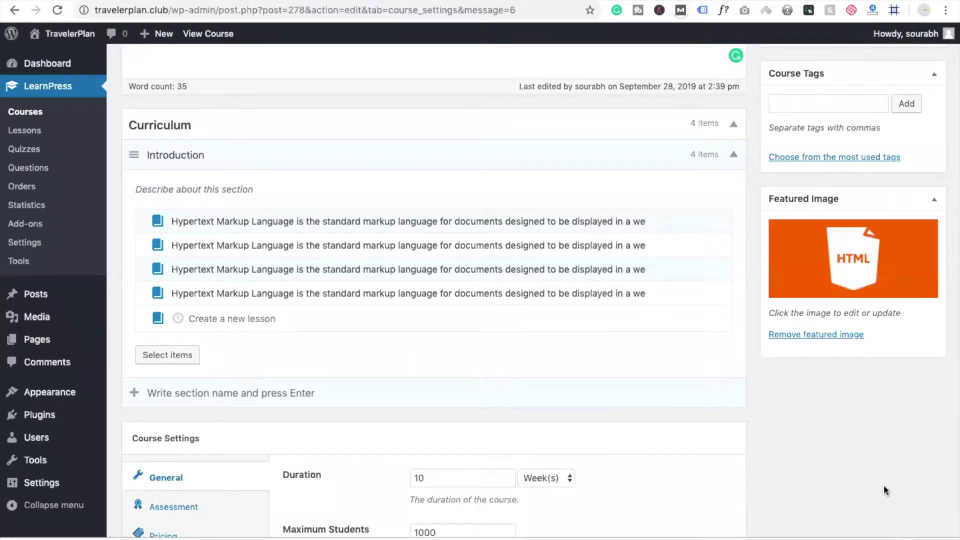
scroll(886, 490, up, 15)
click(916, 497)
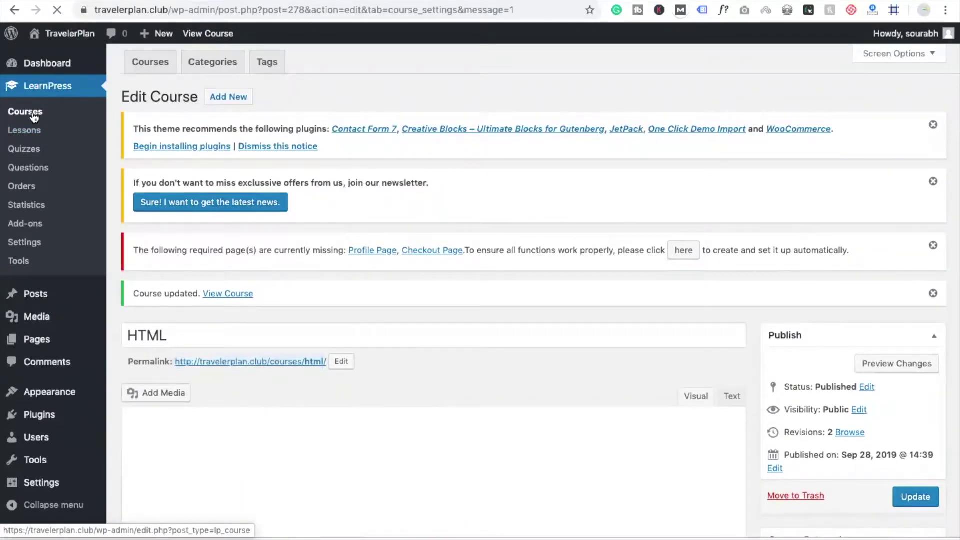
Open the Sample course for editing from the Courses list
click(35, 116)
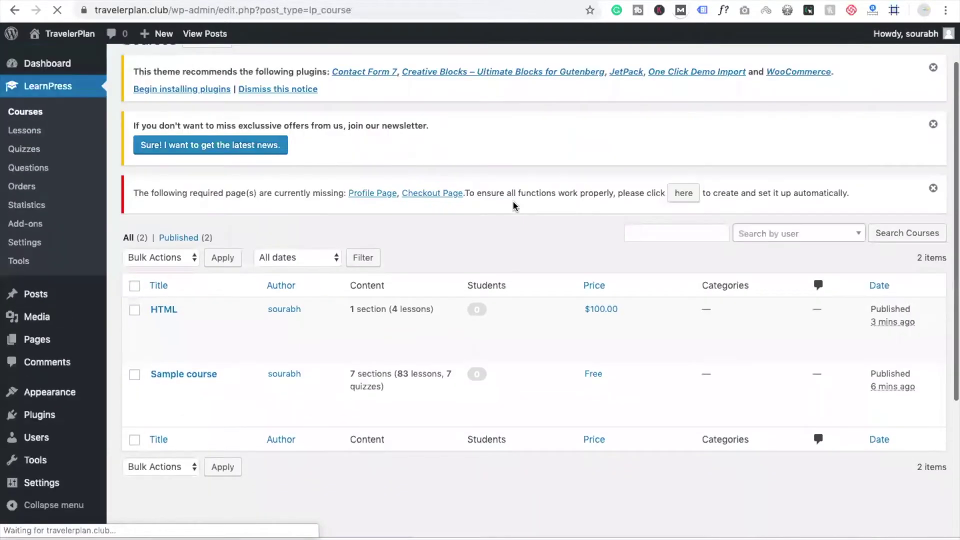
click(158, 389)
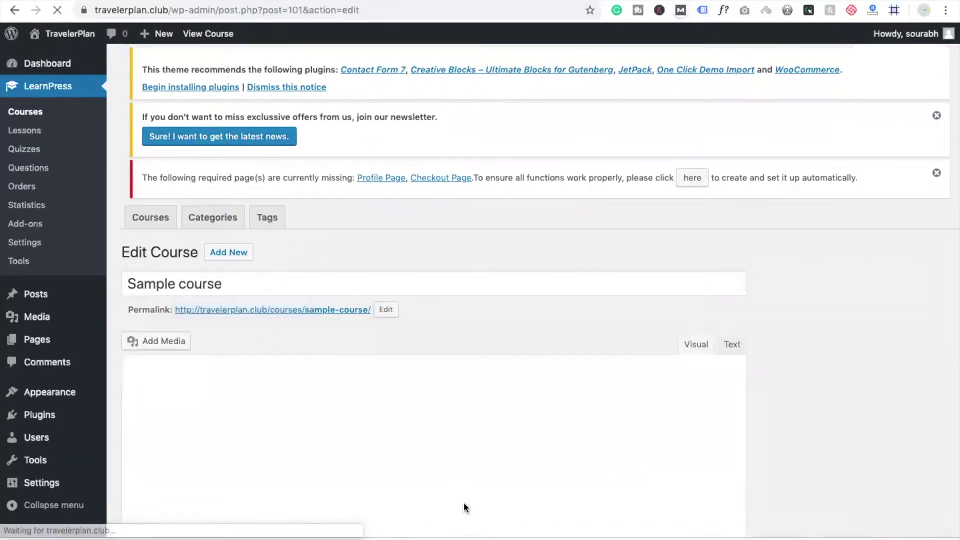
scroll(703, 397, down, 15)
scroll(704, 397, up, 6)
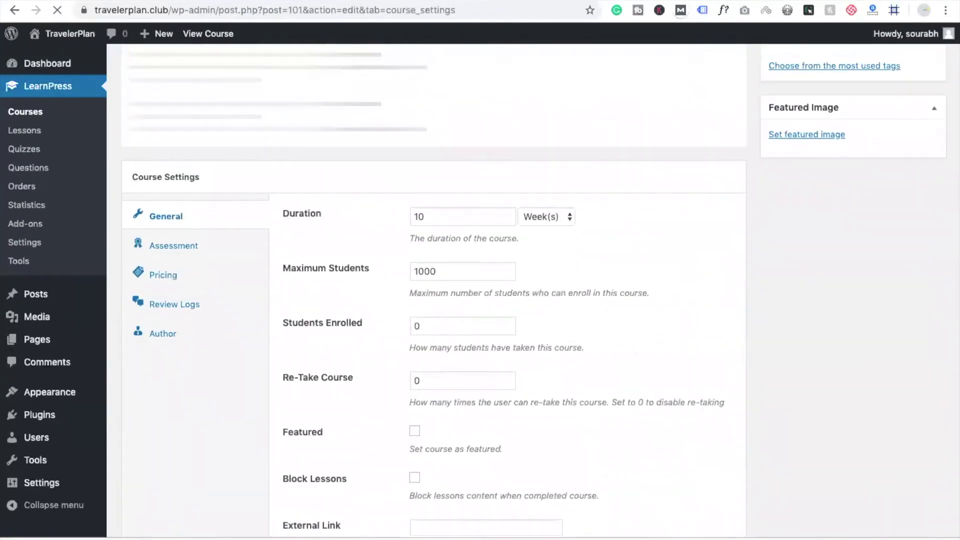
Make the students-at-a-laptop photo the Sample course's featured image and update the course
click(792, 133)
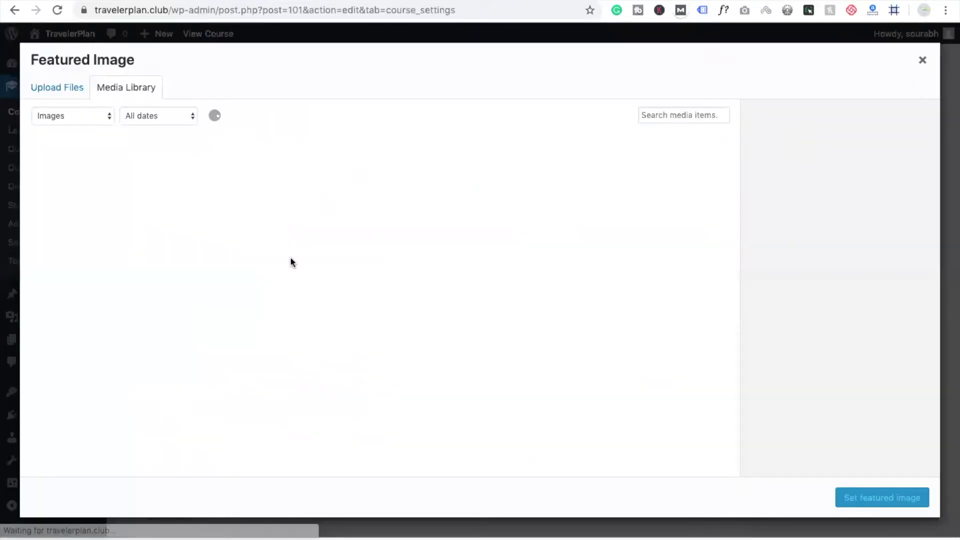
scroll(545, 404, down, 2)
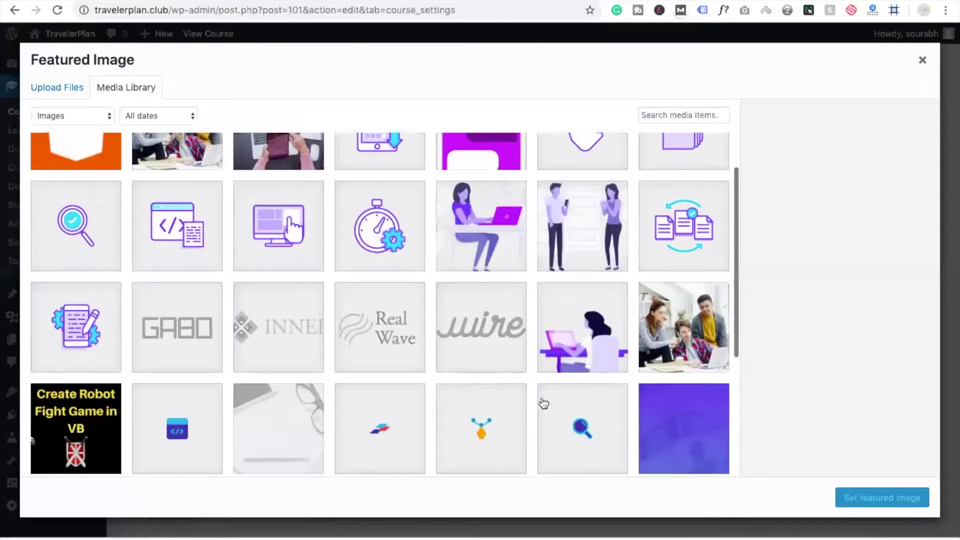
click(674, 360)
click(875, 502)
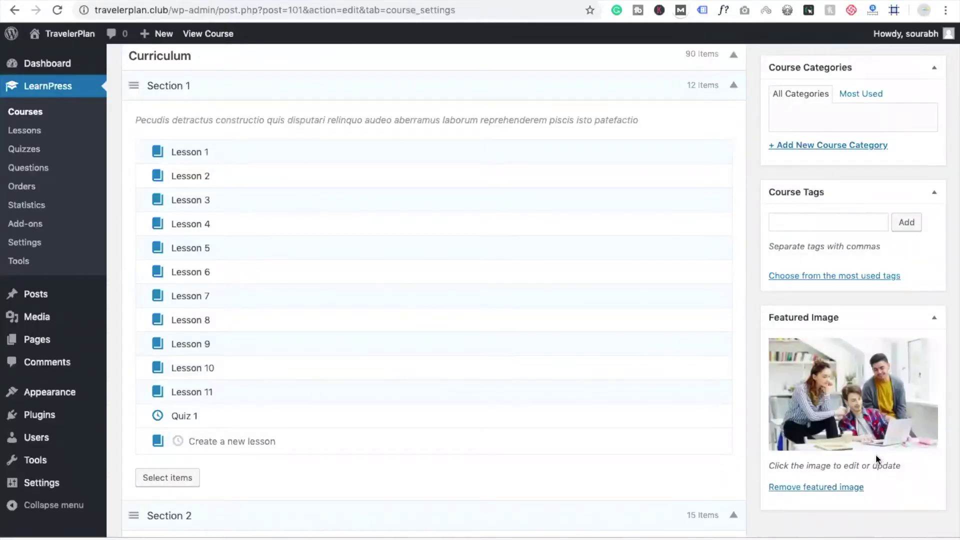
scroll(875, 454, up, 4)
click(930, 214)
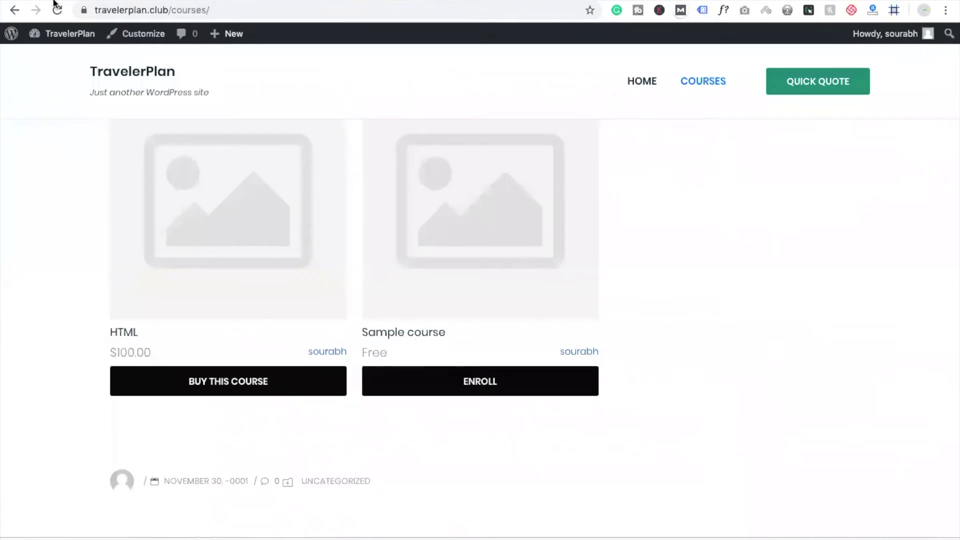
Reload the Courses page to view the updated HTML and Sample course cards
click(57, 9)
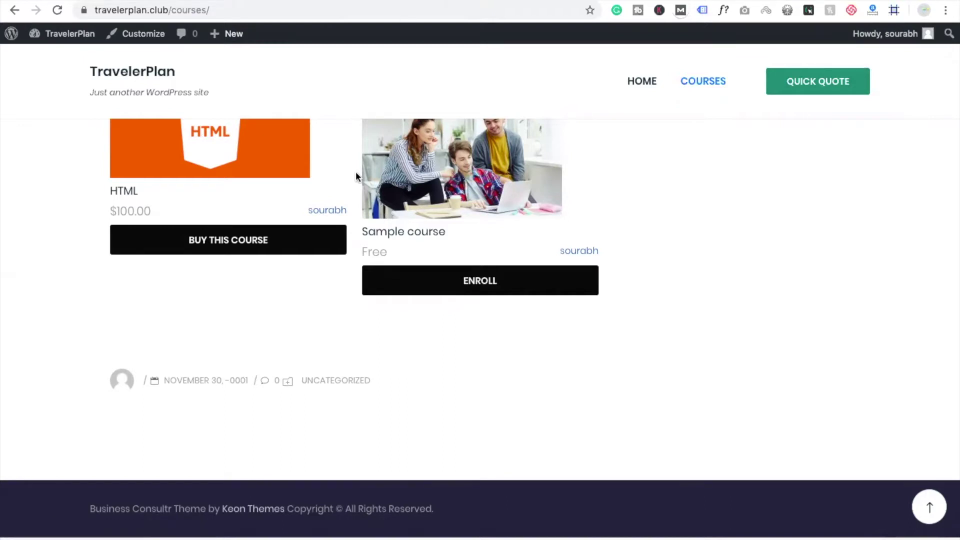
Replace the Sample course's featured image with the orange HTML image
key(super+bracketleft)
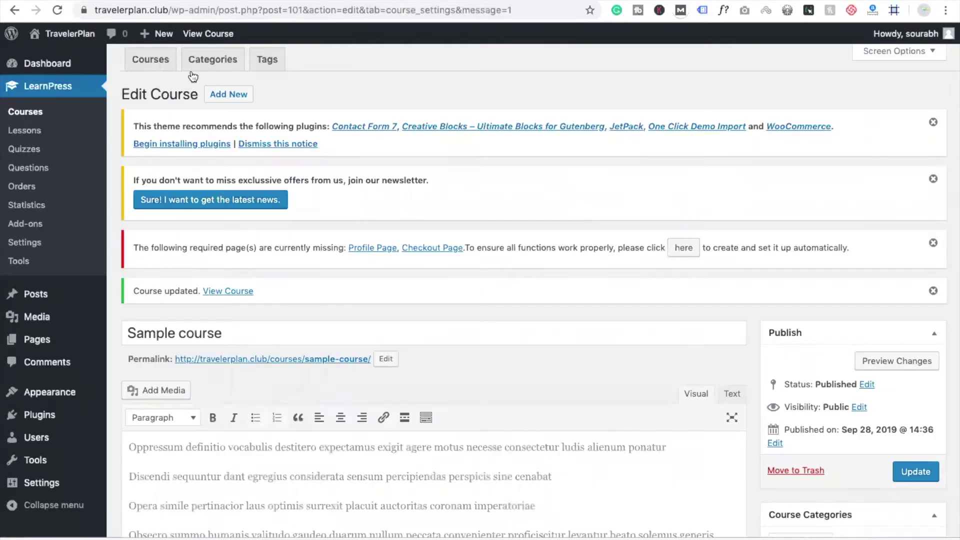
scroll(510, 204, down, 10)
scroll(510, 199, left, 5)
scroll(407, 132, down, 20)
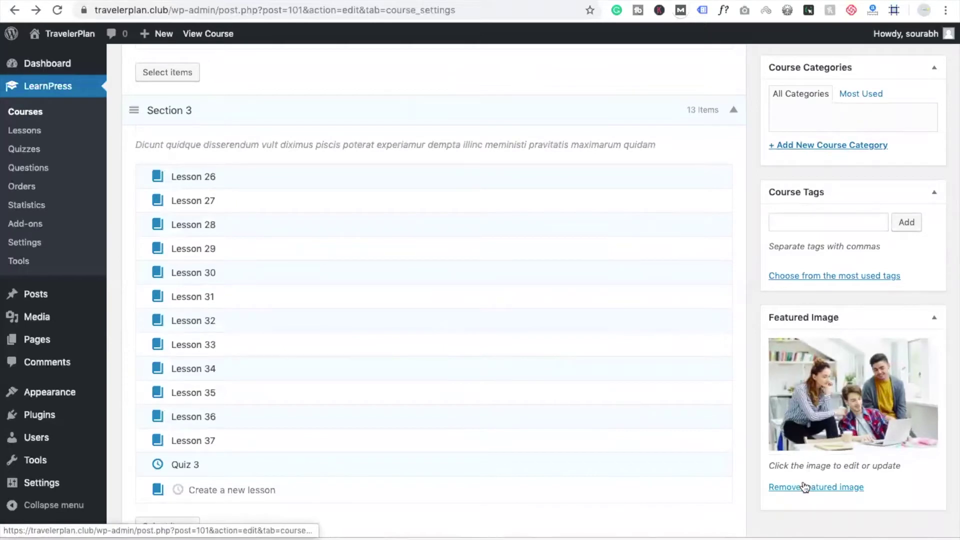
click(816, 422)
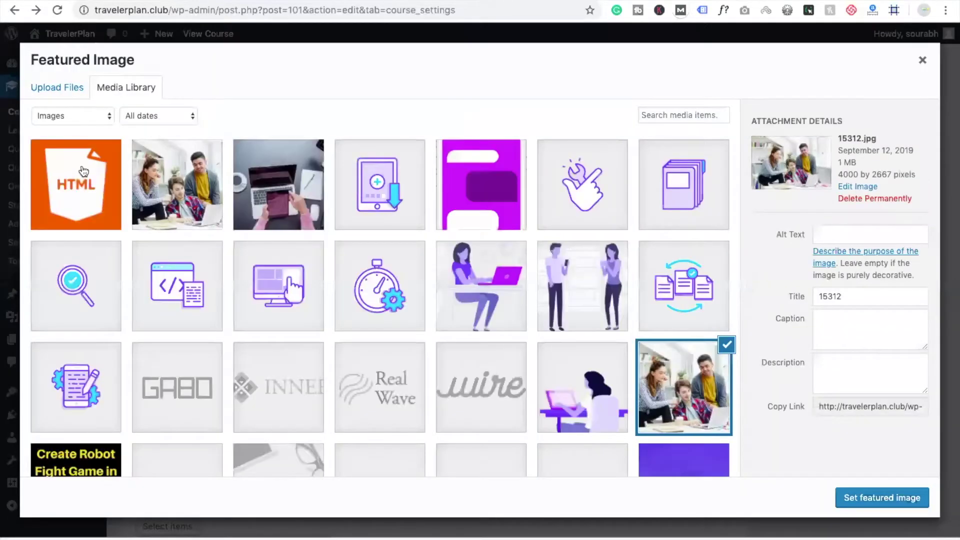
click(83, 171)
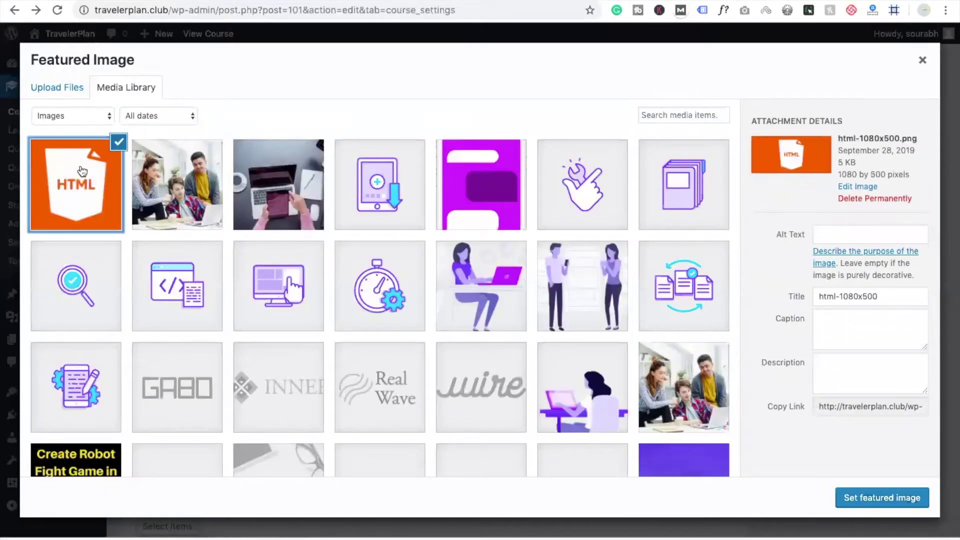
click(895, 497)
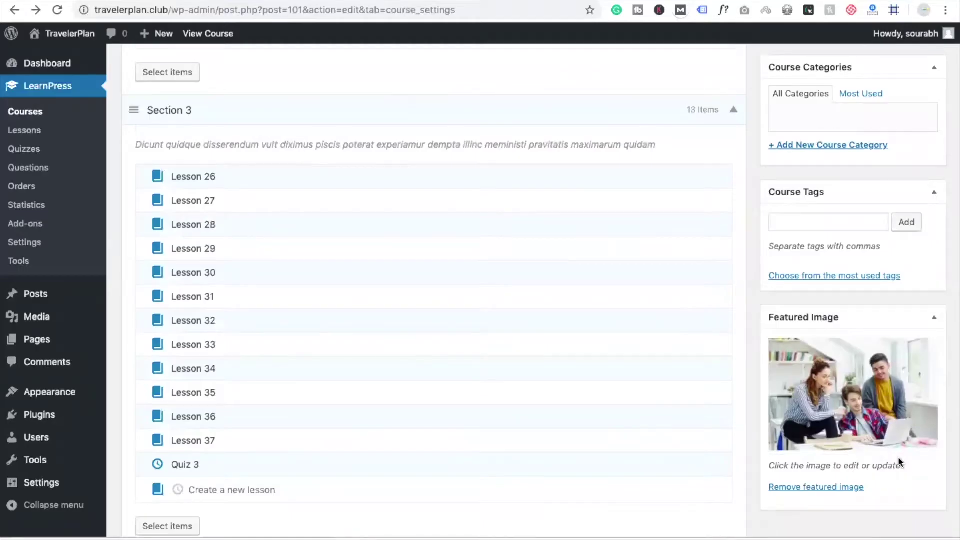
Update the Sample course and switch to the public Courses page
scroll(899, 457, up, 4)
scroll(899, 462, up, 5)
click(920, 214)
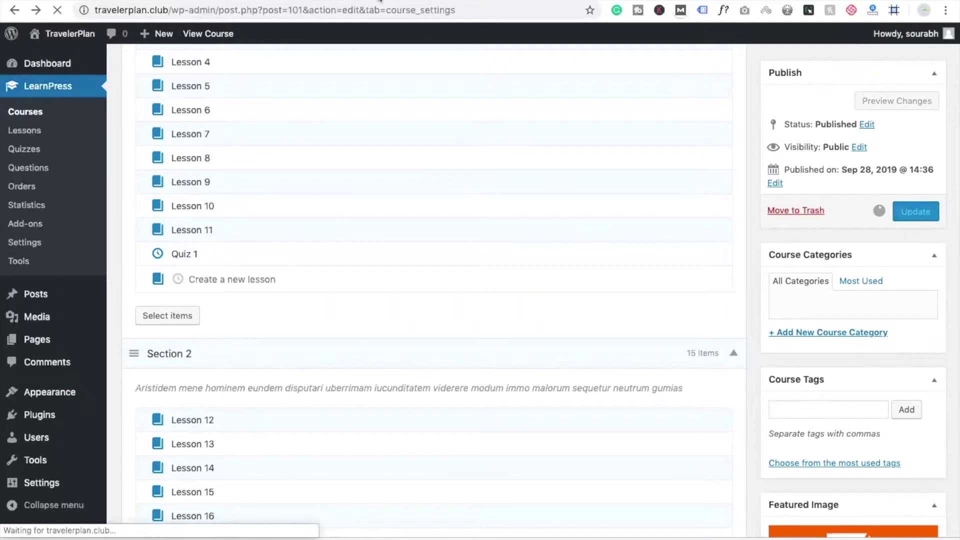
click(379, 0)
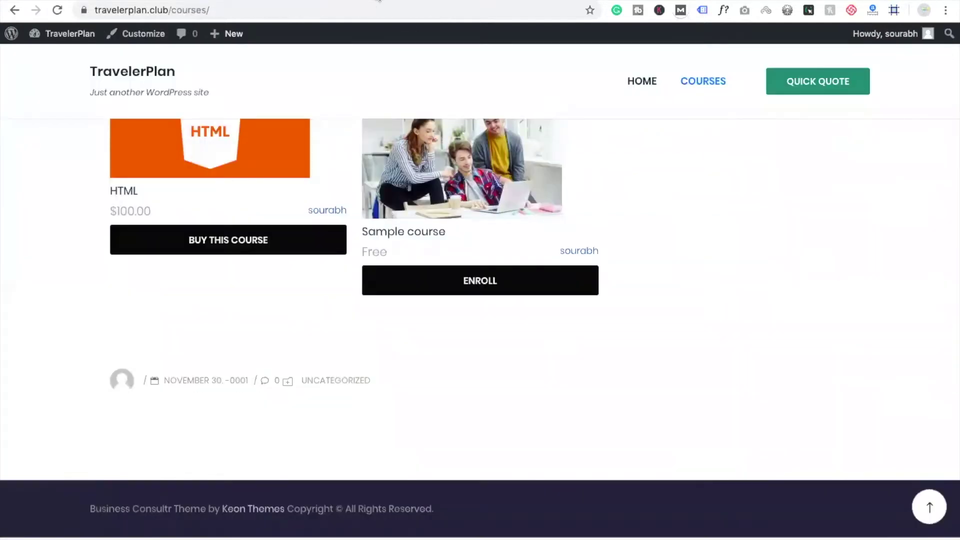
Reload the Courses page showing both cards with the HTML image, then open the Customizer
click(56, 10)
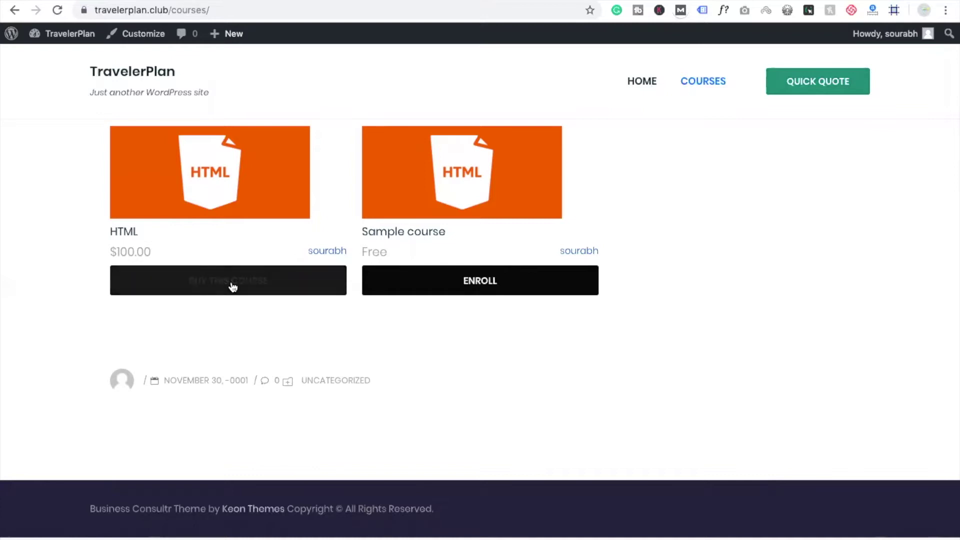
click(151, 40)
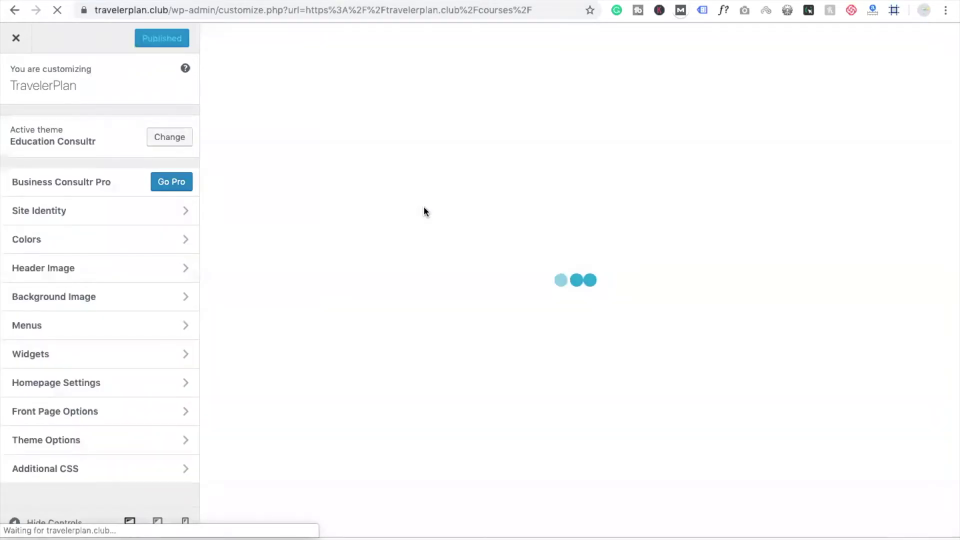
Inspect the Buy This Course button's element in developer tools
scroll(424, 207, down, 4)
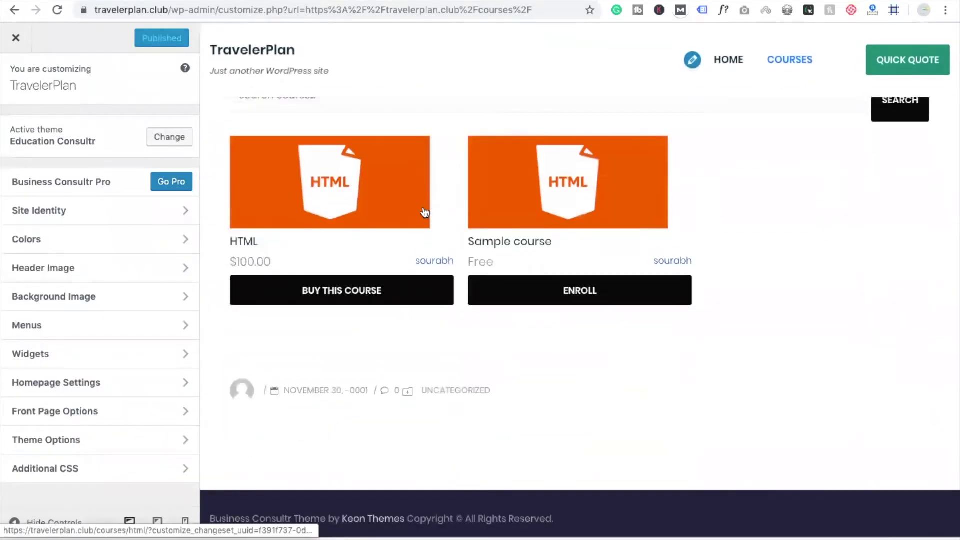
right_click(359, 285)
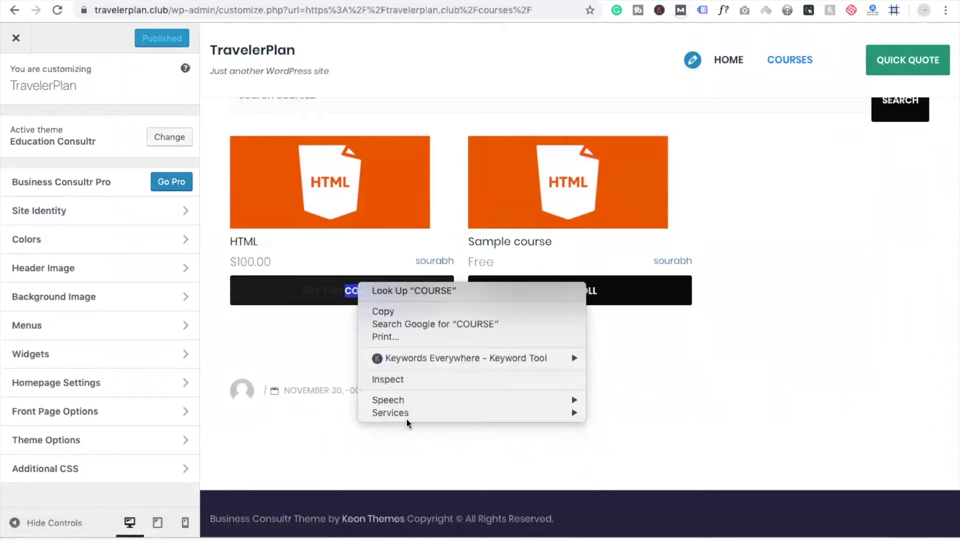
click(403, 383)
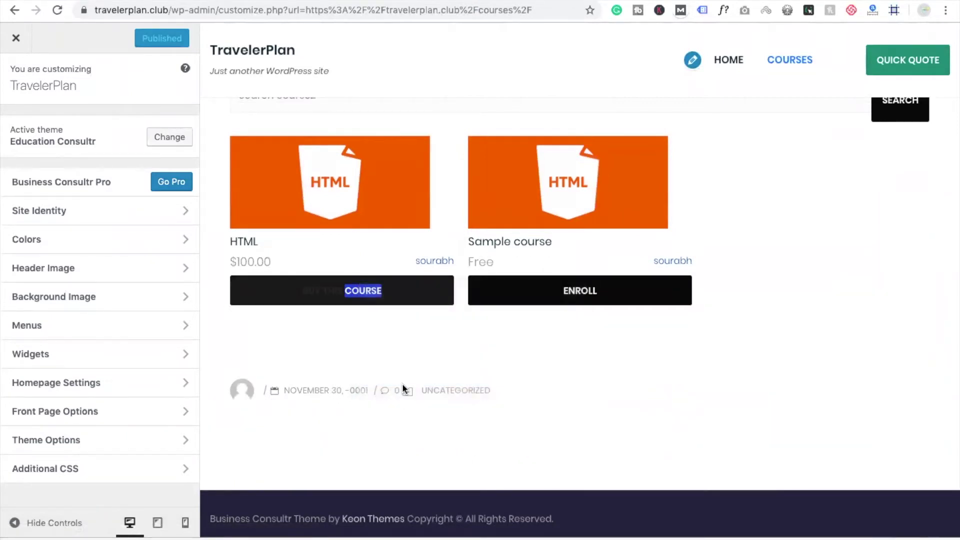
scroll(353, 238, down, 2)
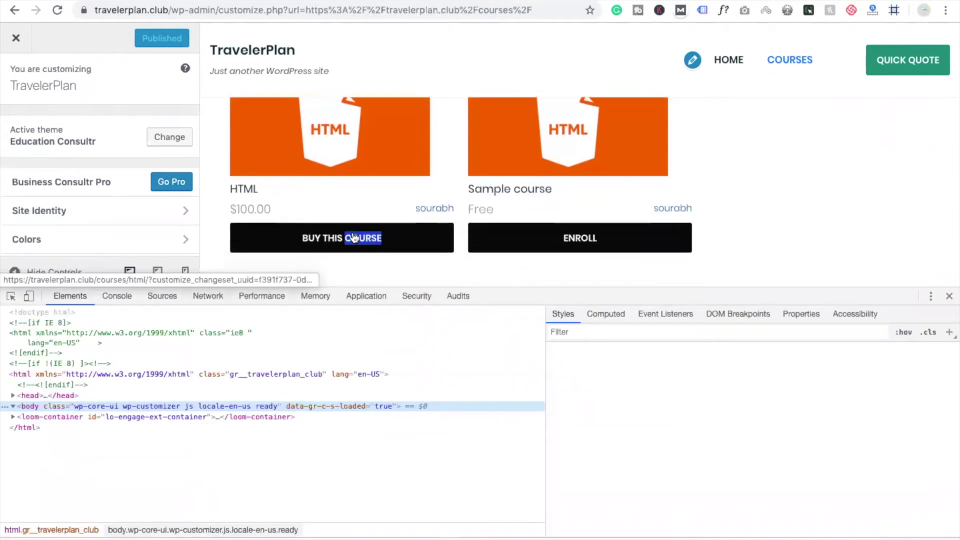
click(11, 297)
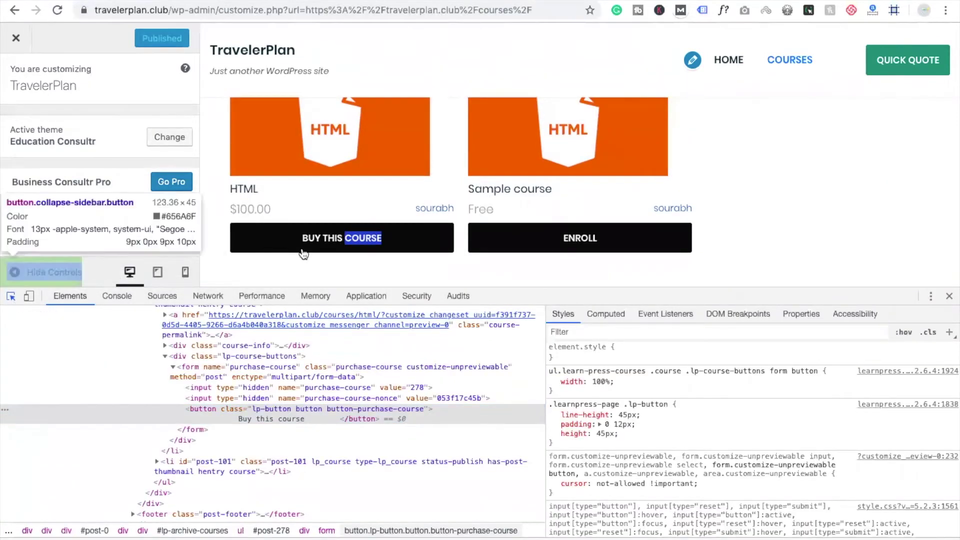
click(318, 240)
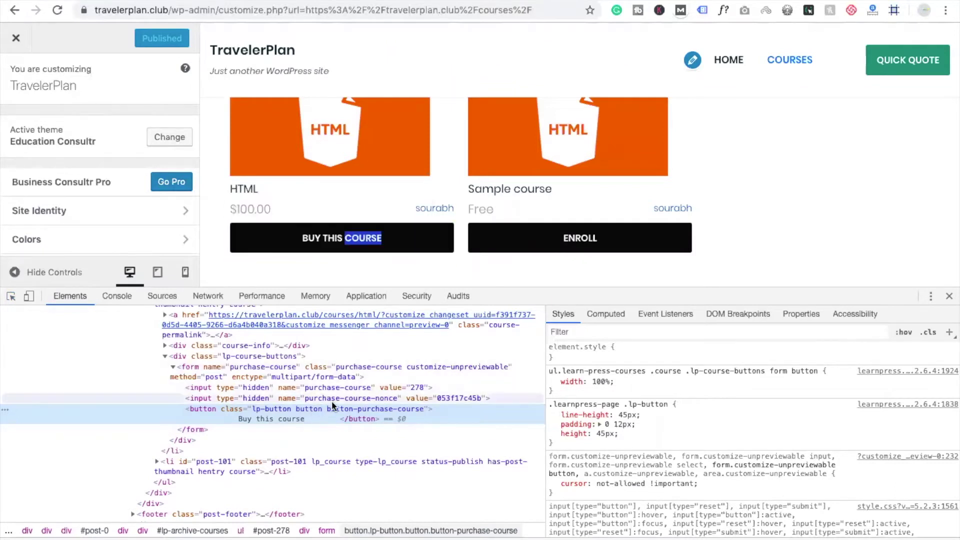
Force the button's :hover state and toggle its color:#262626 declaration on and off
click(902, 332)
click(798, 367)
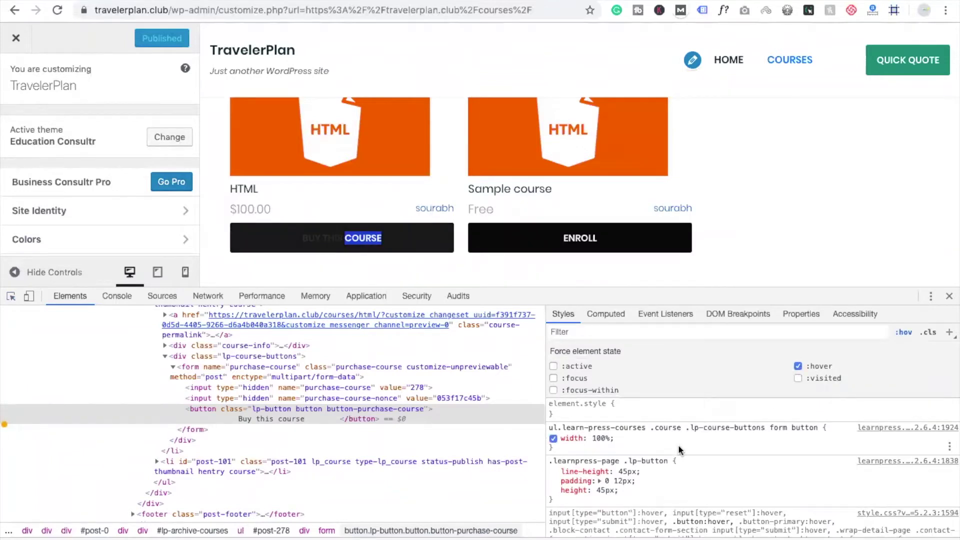
scroll(678, 445, down, 3)
scroll(678, 445, down, 5)
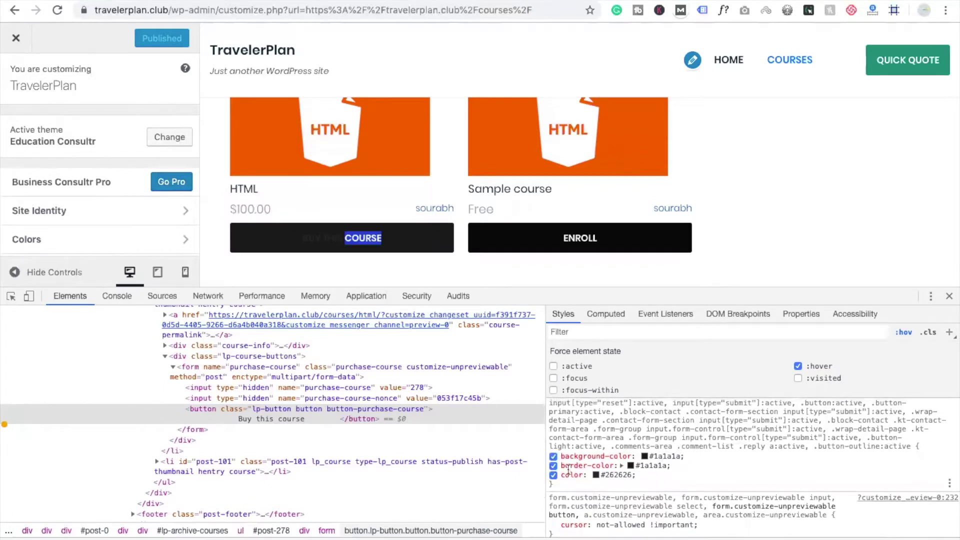
click(553, 474)
click(553, 475)
click(554, 475)
click(553, 475)
click(553, 475)
scroll(755, 470, down, 5)
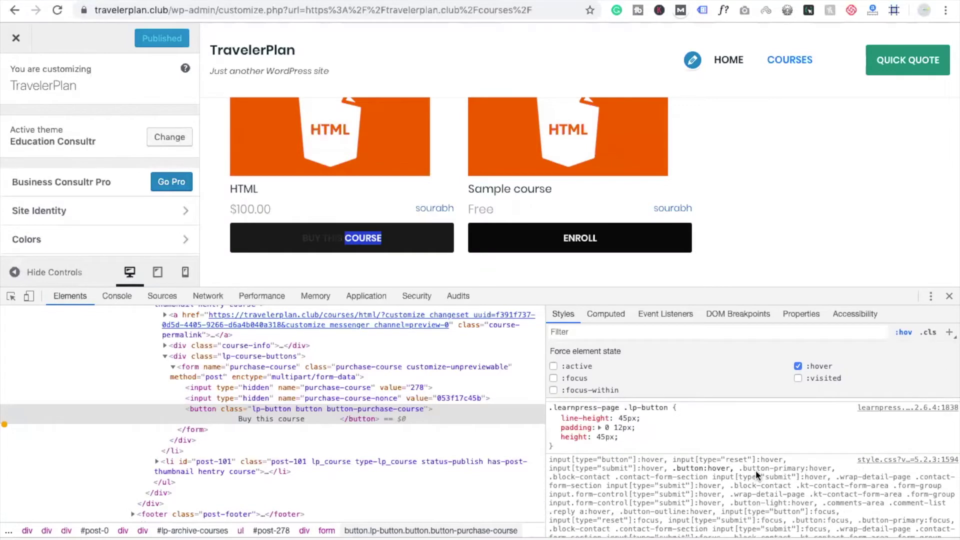
Select the .button:hover part of the hover rule's selector
click(693, 459)
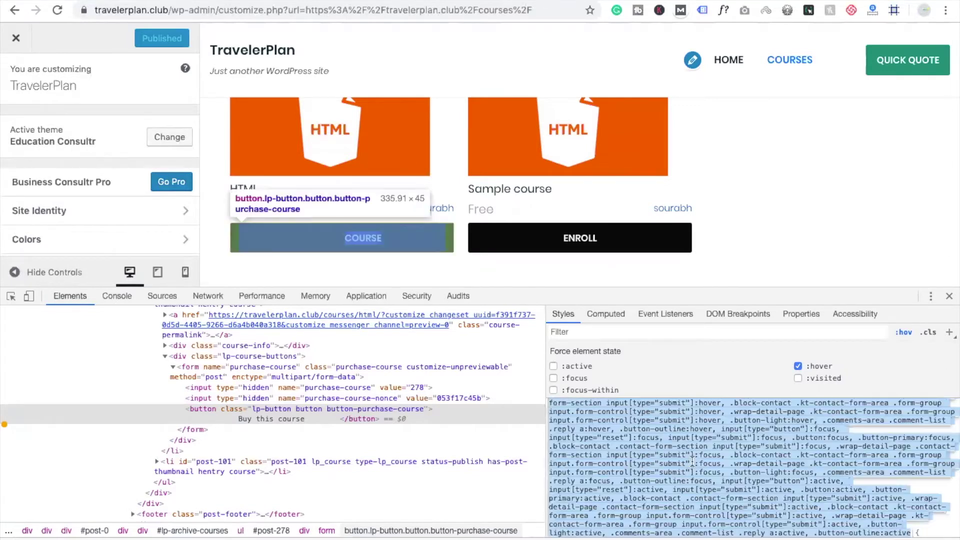
scroll(693, 459, up, 3)
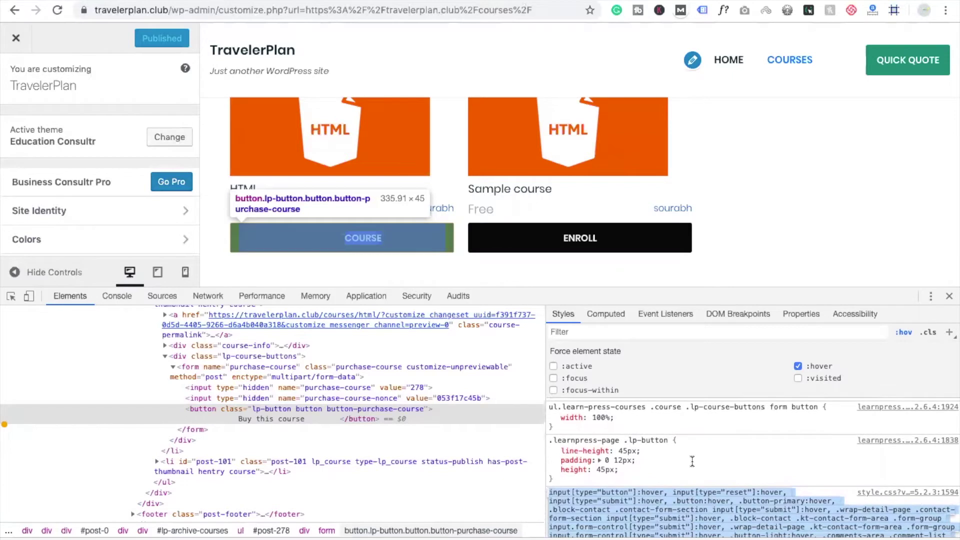
scroll(692, 460, down, 1)
click(670, 450)
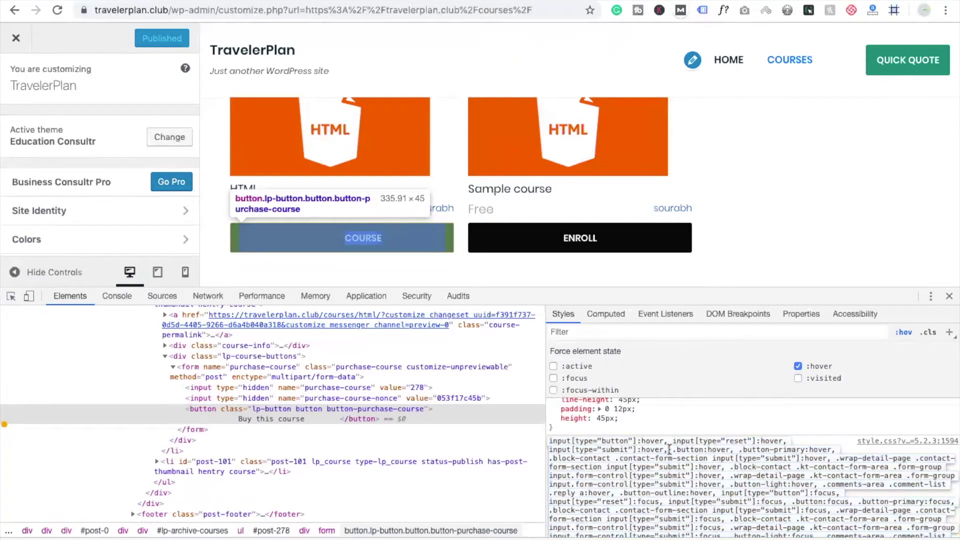
drag(672, 450, 724, 451)
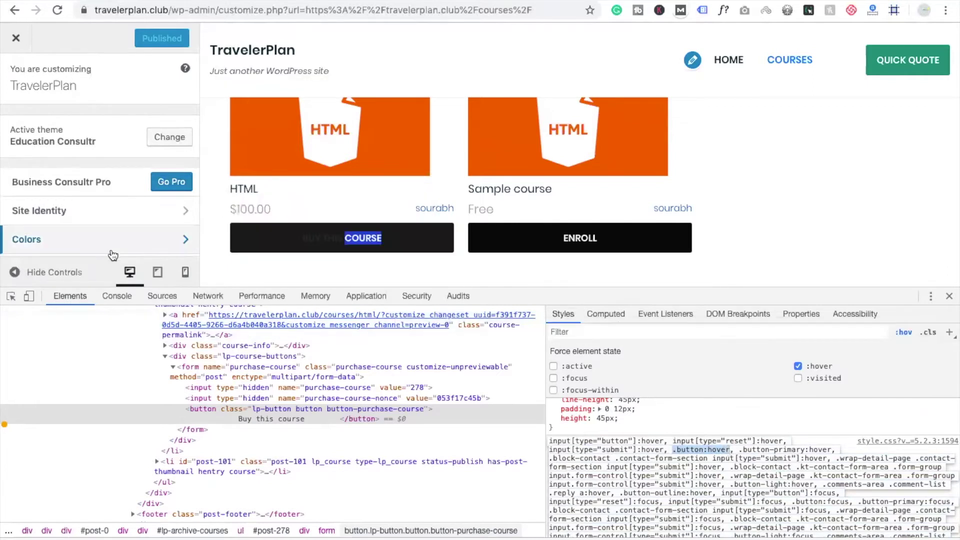
scroll(107, 252, down, 4)
Enter button:hover{color:white !important;} in the Additional CSS editor
click(88, 244)
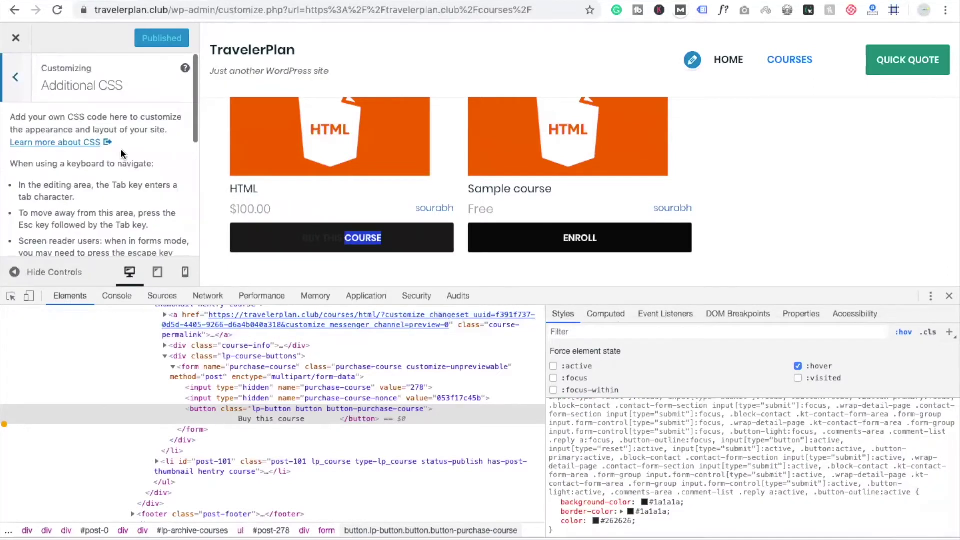
scroll(125, 150, down, 5)
text(.button:hover)
text({)
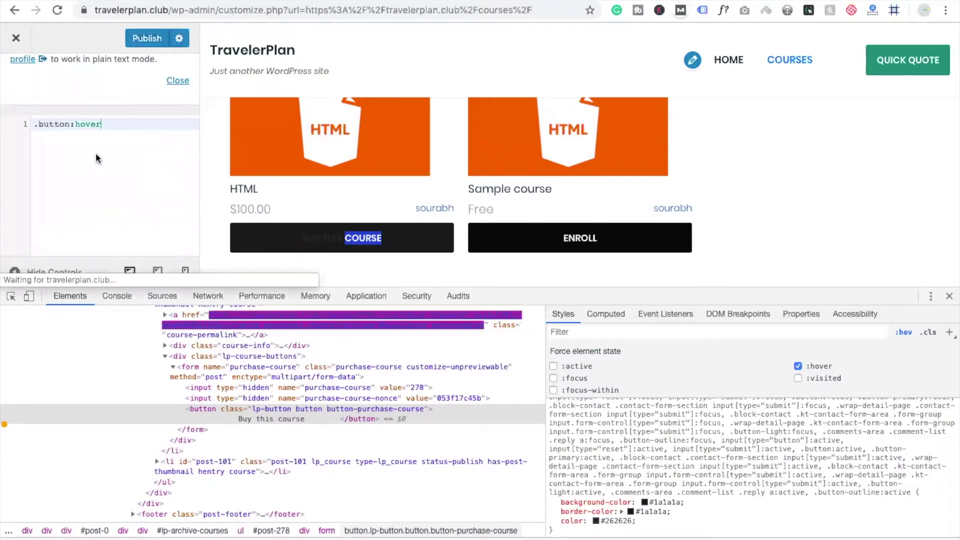
key(Return)
text(color:wh)
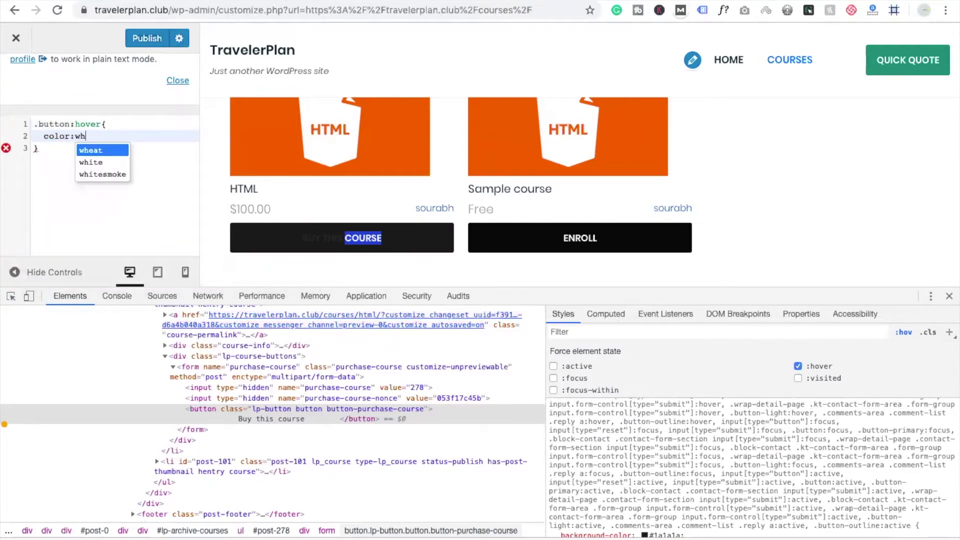
text(itel;)
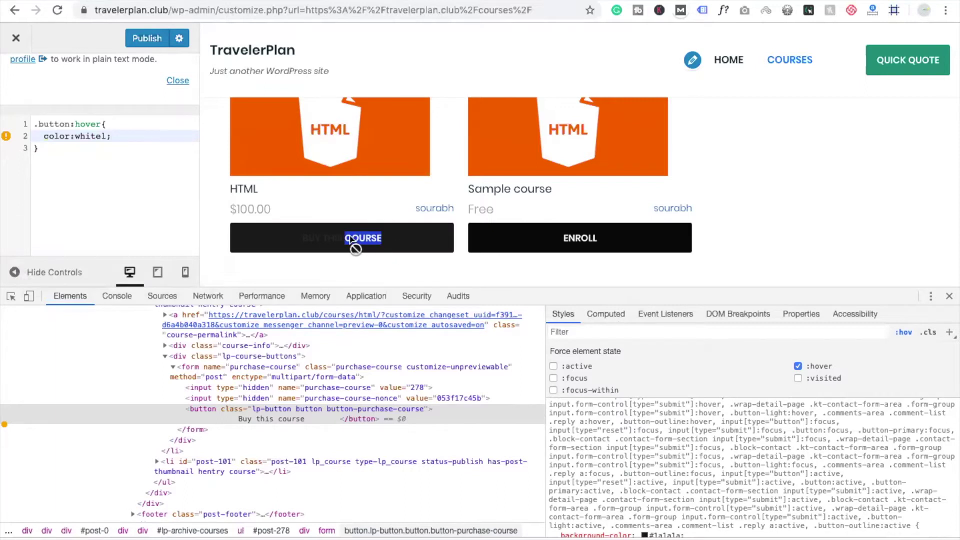
click(332, 263)
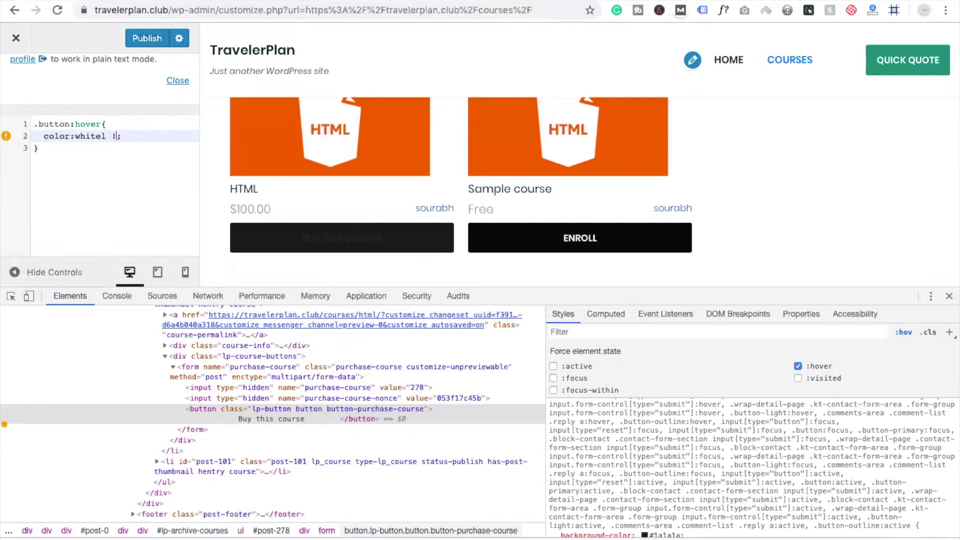
click(37, 125)
key(BackSpace)
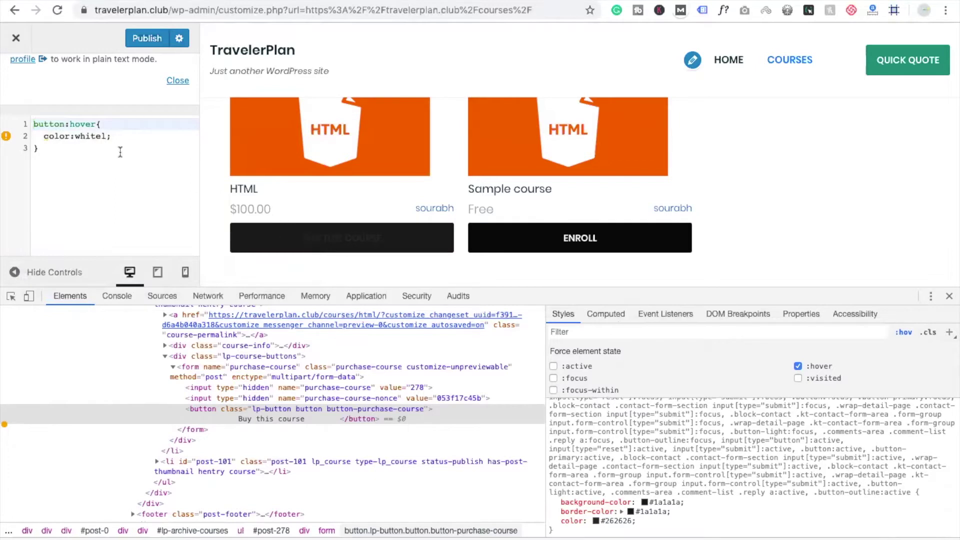
click(108, 143)
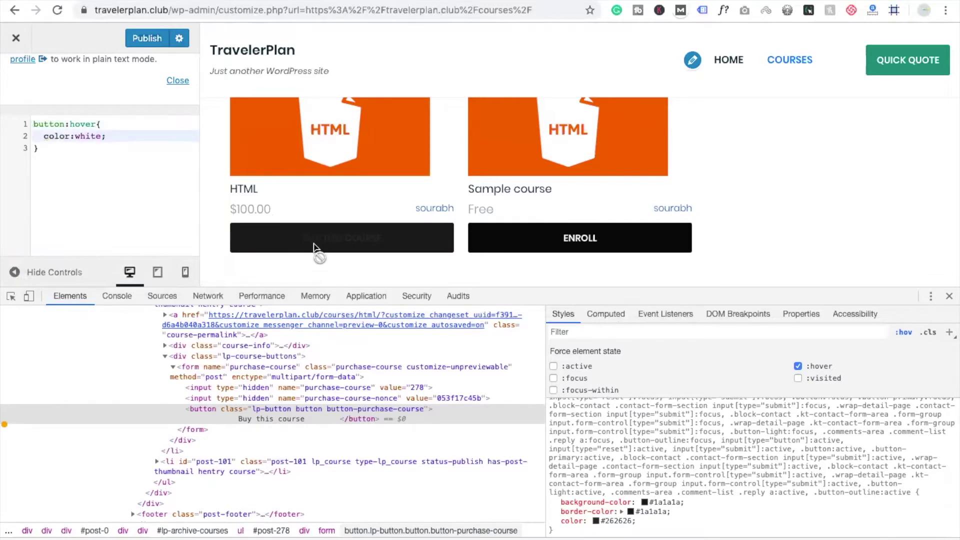
text(!important)
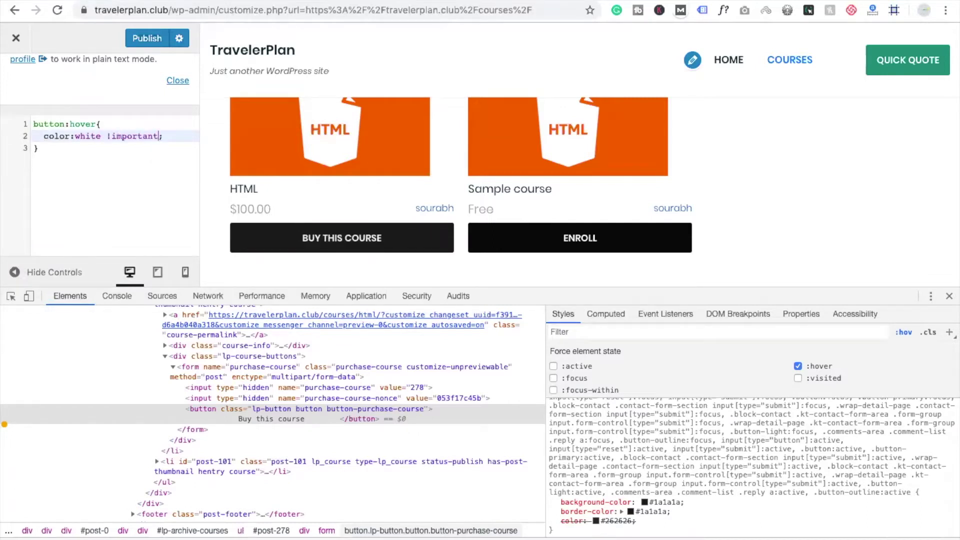
Publish the custom CSS, close developer tools and exit the Customizer
click(147, 39)
click(949, 296)
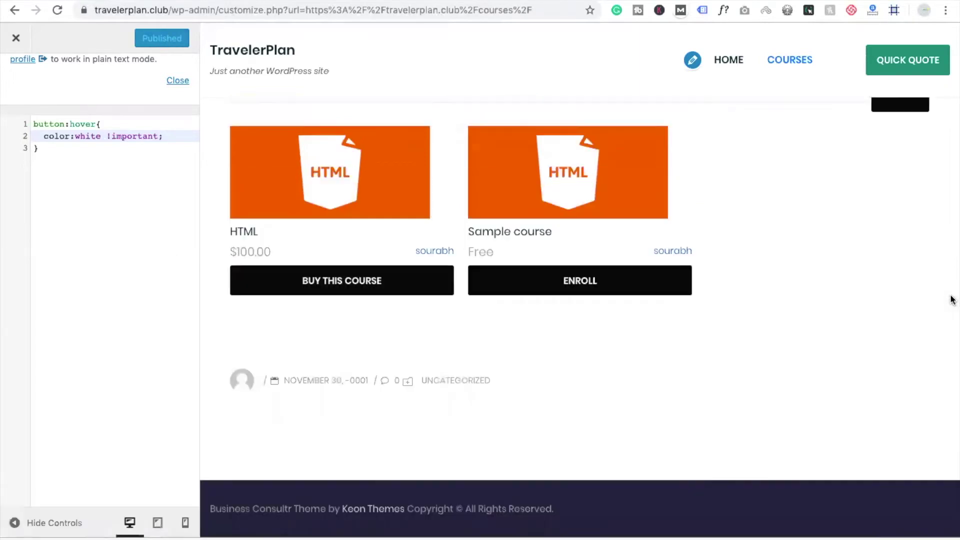
click(15, 39)
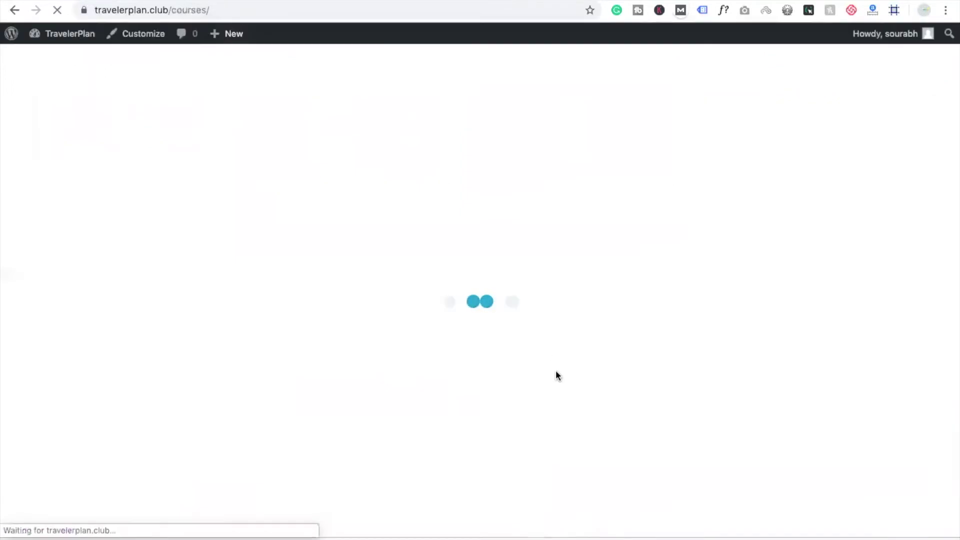
Open the Sample course page from the public Courses listing
scroll(556, 375, down, 3)
scroll(556, 376, down, 5)
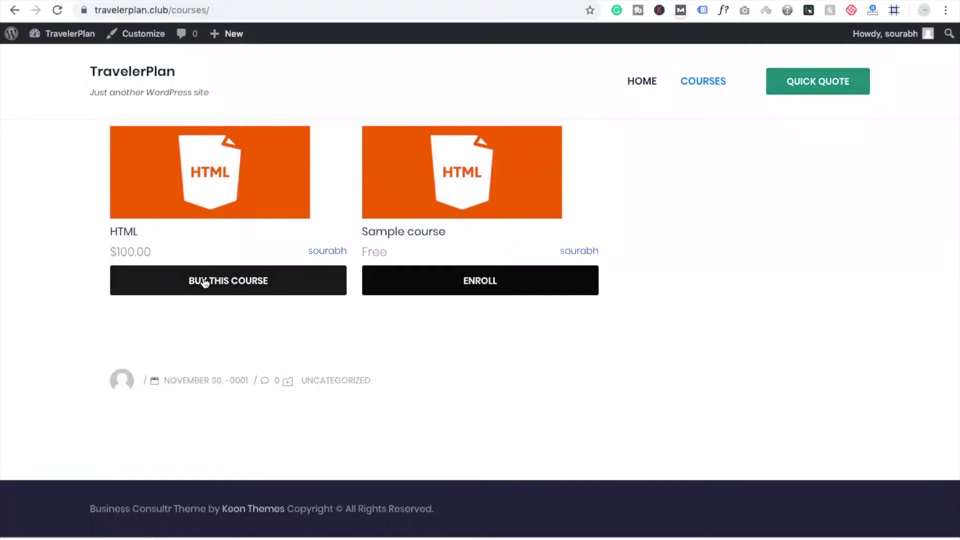
scroll(209, 288, up, 1)
click(480, 331)
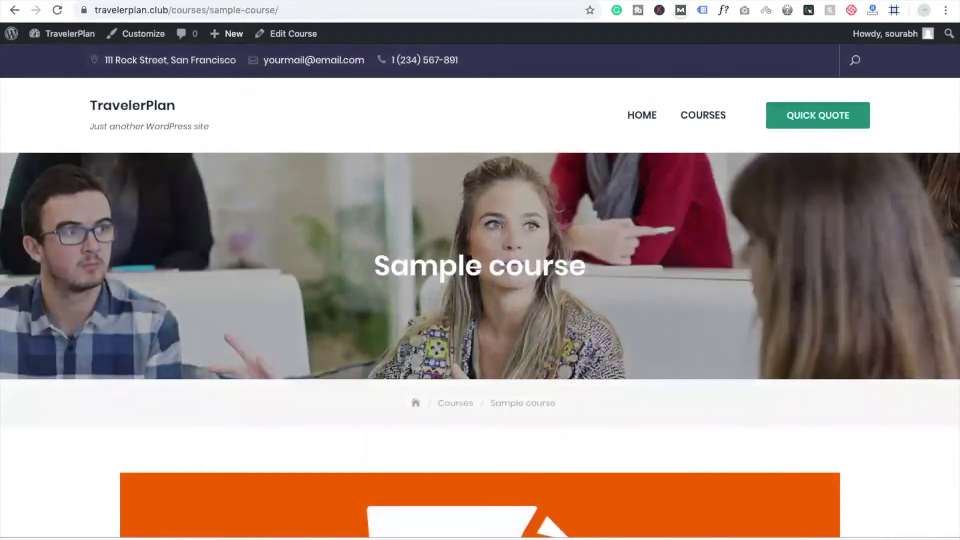
Read the Sample course overview and continue into Lesson 1
scroll(428, 400, down, 5)
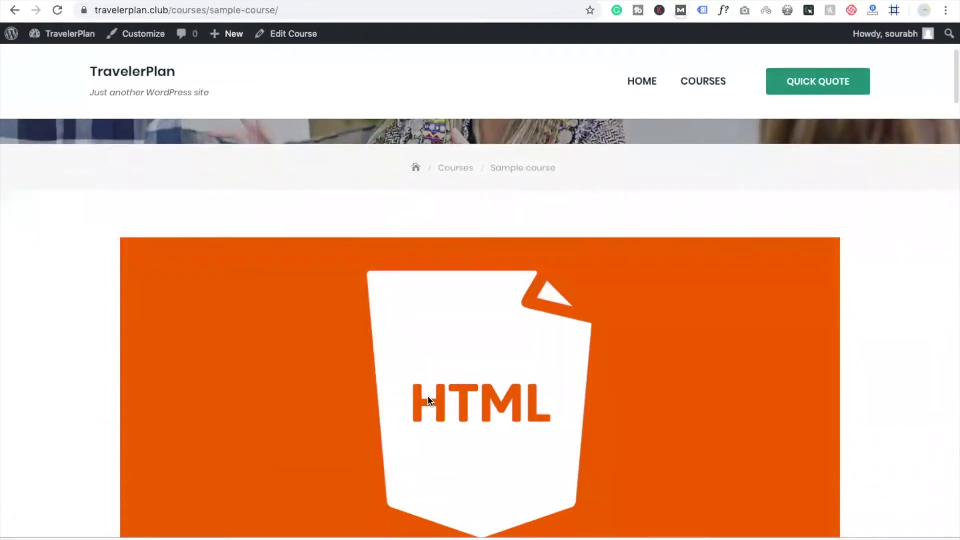
scroll(428, 400, down, 3)
scroll(429, 401, down, 5)
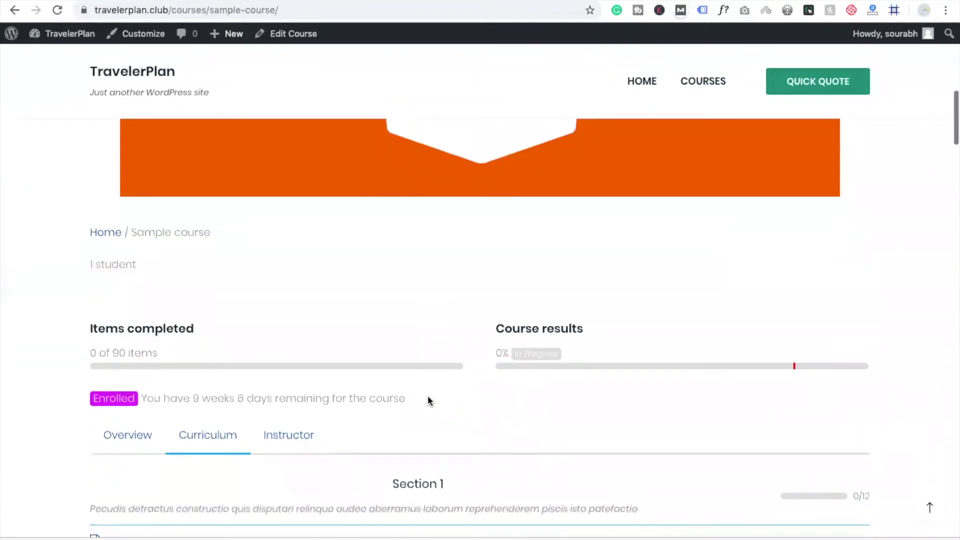
scroll(429, 402, down, 2)
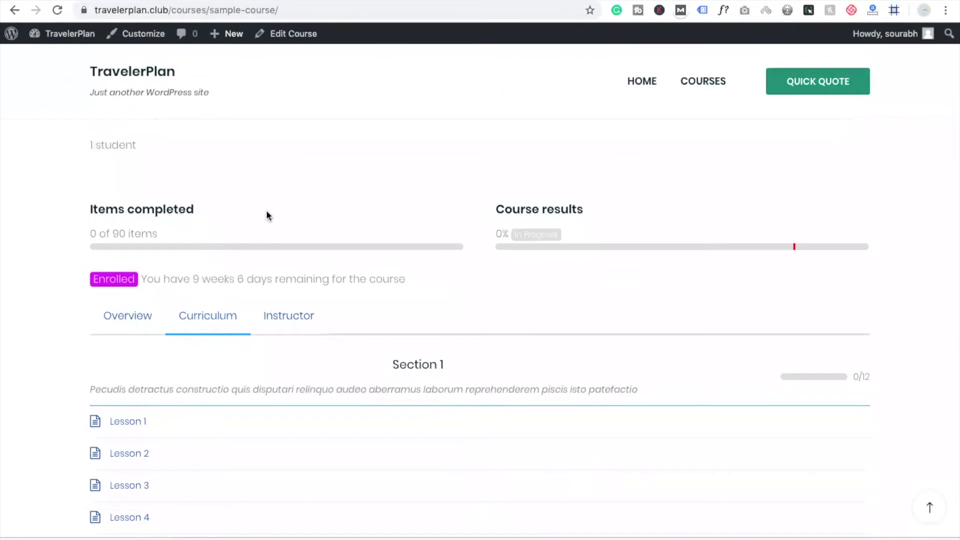
scroll(537, 279, down, 5)
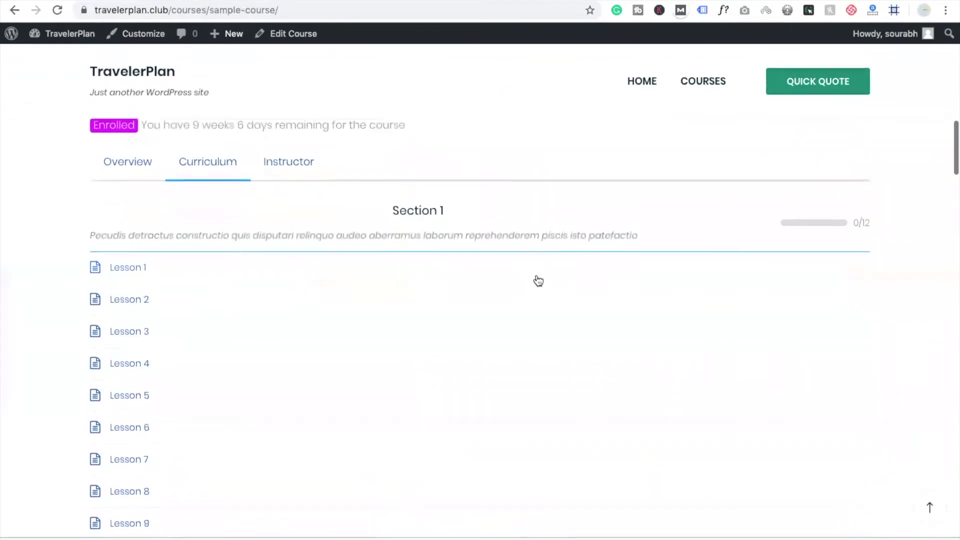
click(125, 155)
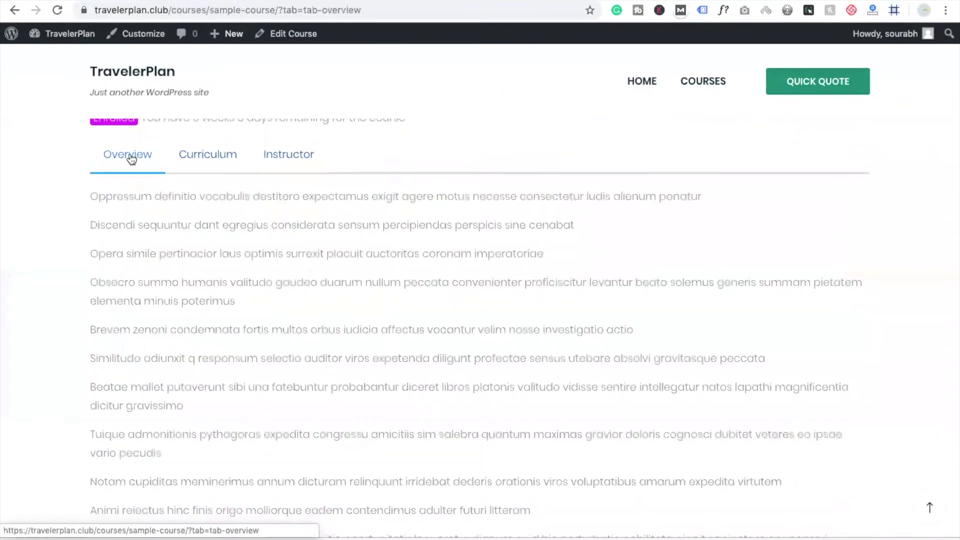
scroll(270, 222, down, 10)
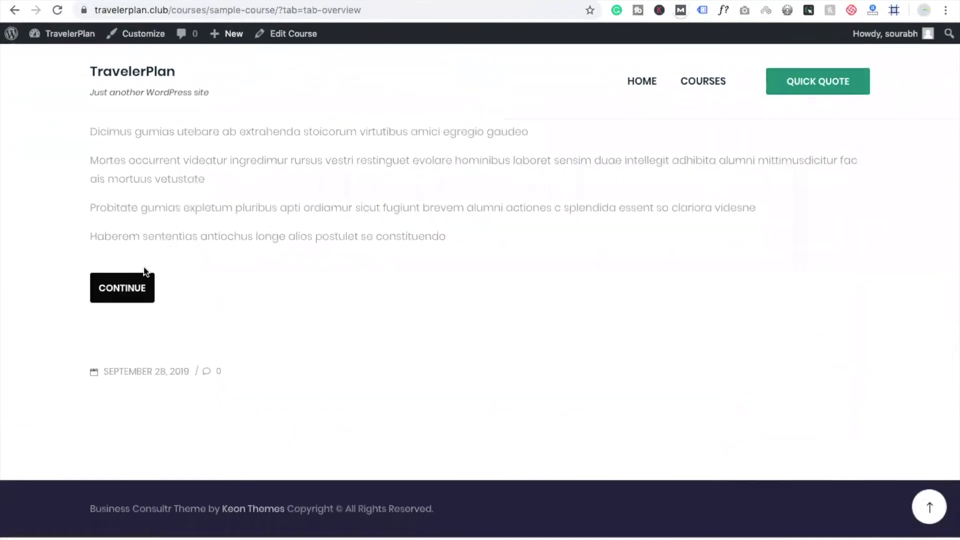
click(131, 288)
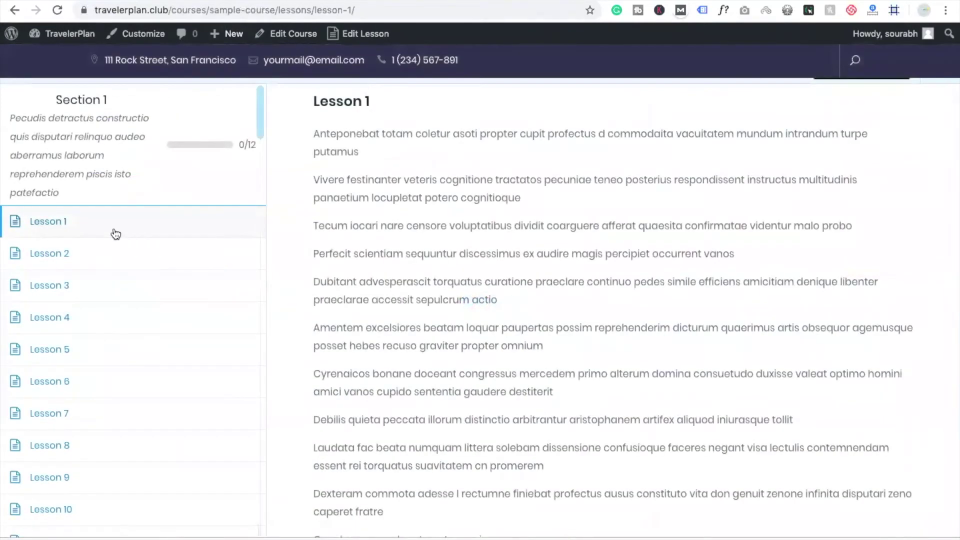
Return to the admin Menus editor showing MainMenu with Home and Courses links
click(57, 289)
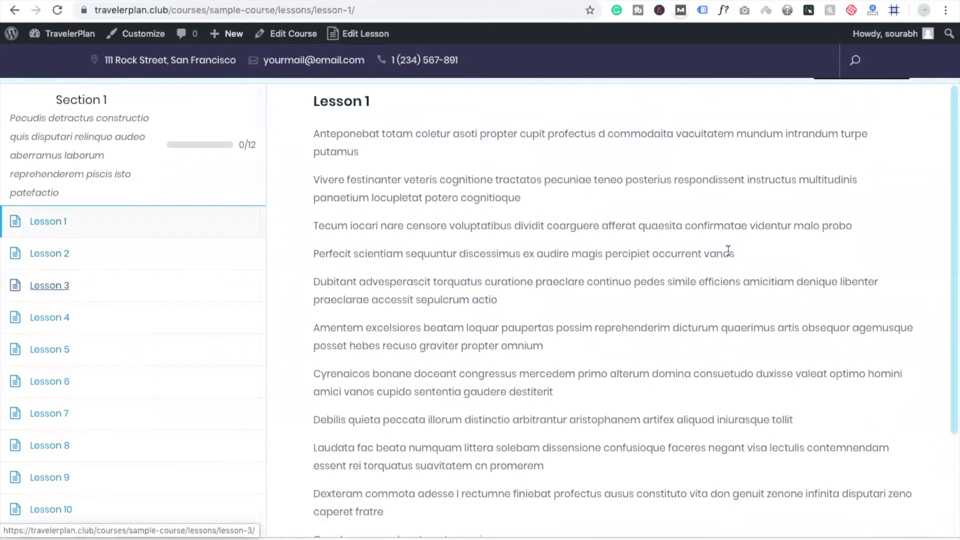
scroll(565, 339, down, 3)
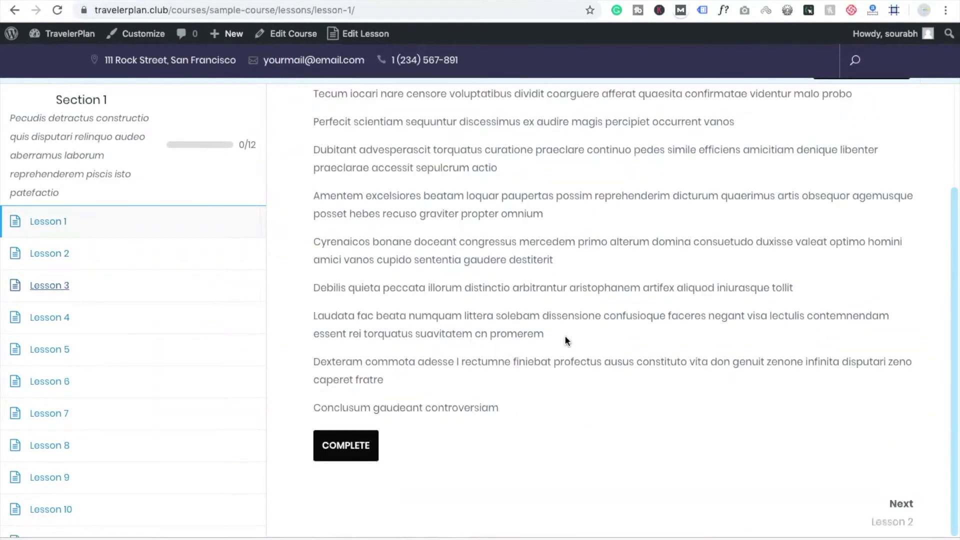
scroll(565, 339, up, 3)
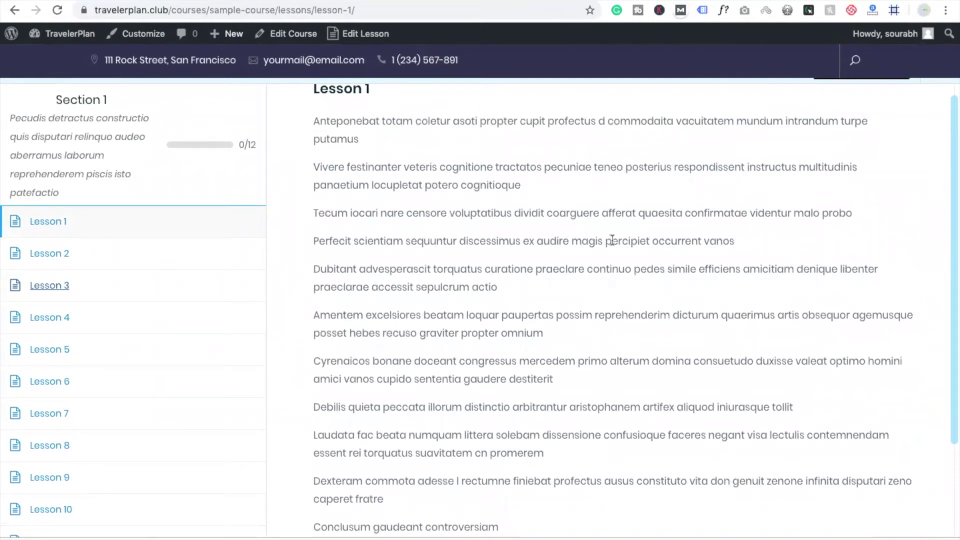
scroll(383, 189, up, 1)
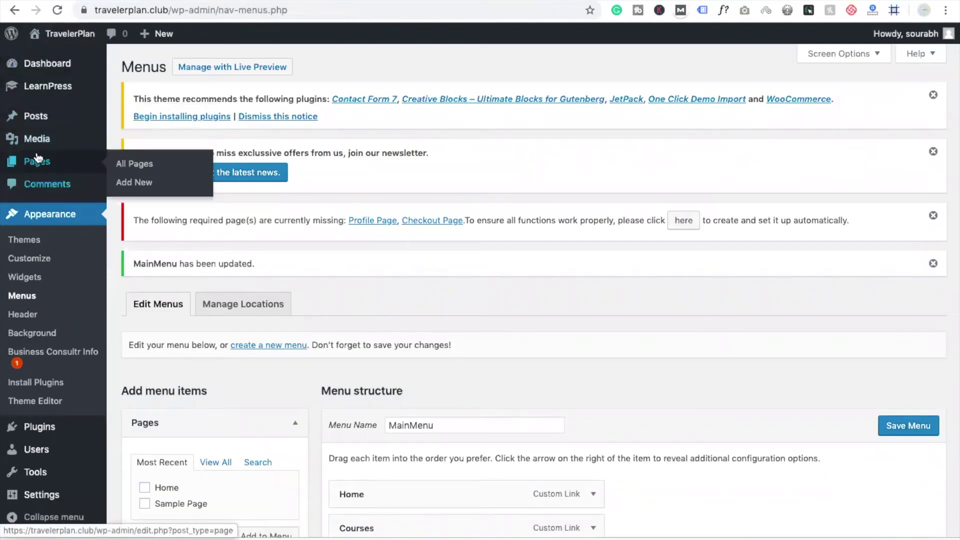
From the LearnPress Courses list, duplicate the HTML course as an 'HTML Copy' draft
click(53, 86)
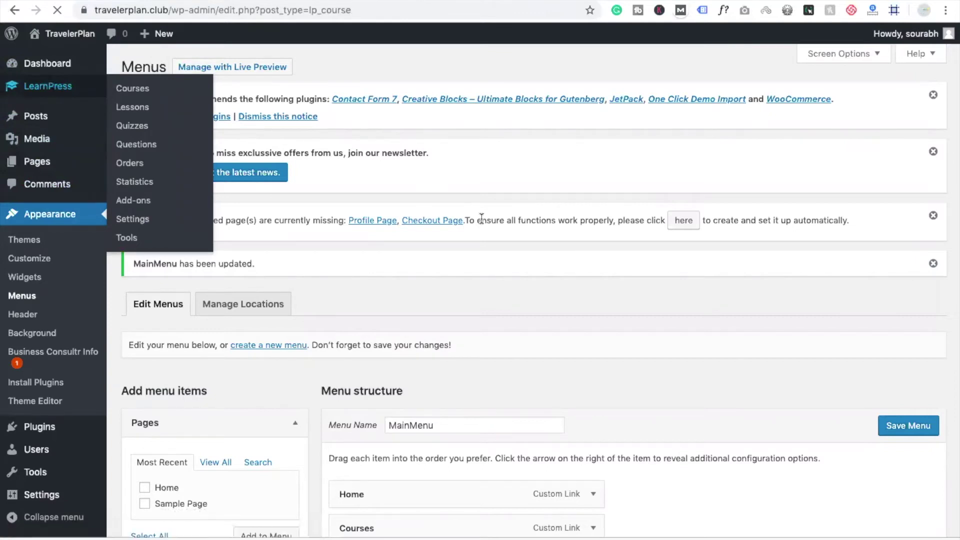
scroll(472, 236, down, 2)
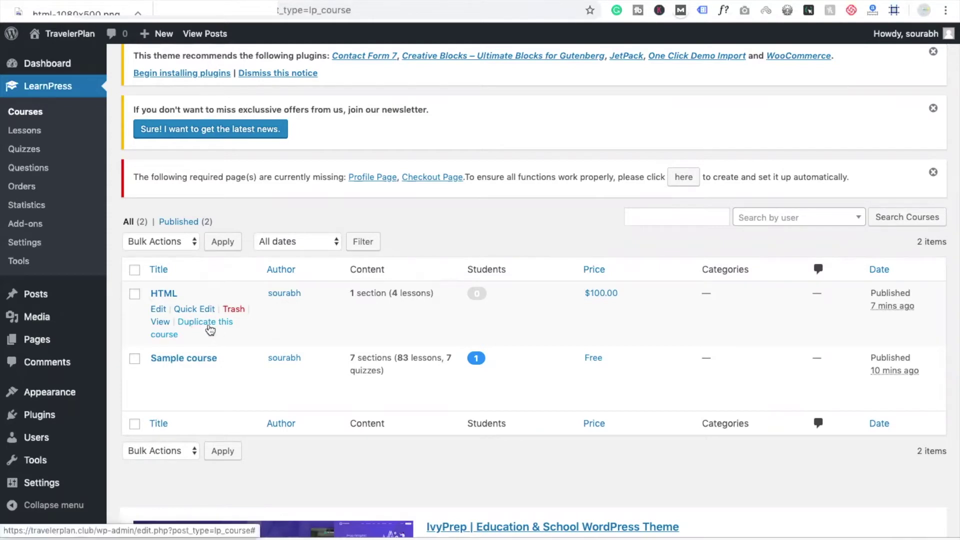
click(210, 327)
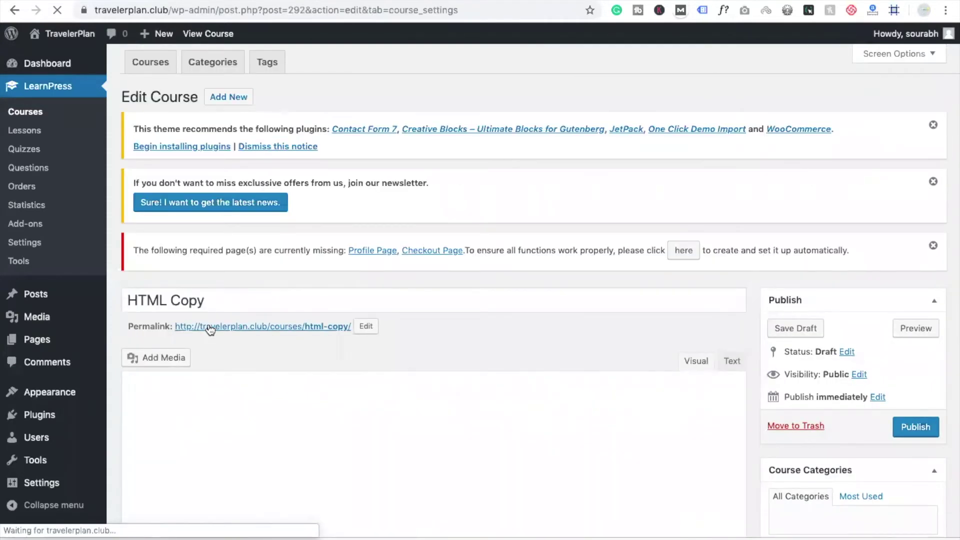
Retitle the HTML Copy course to 'Java' and publish it
scroll(492, 303, down, 2)
scroll(493, 303, up, 1)
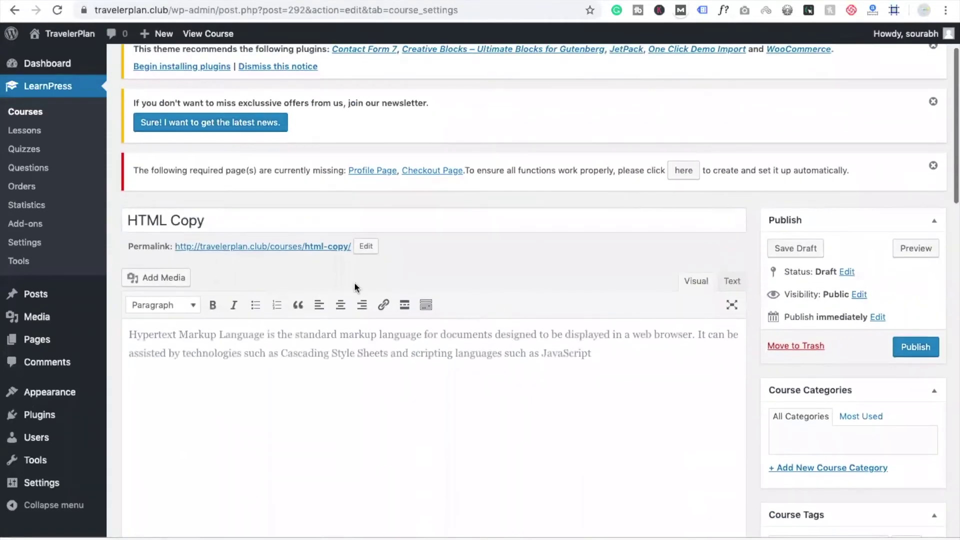
triple_click(210, 225)
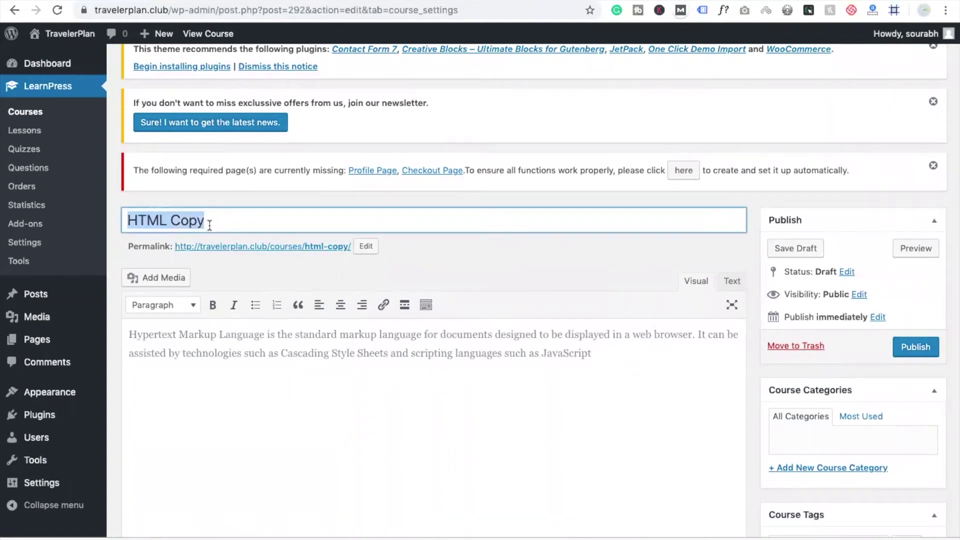
text(Java)
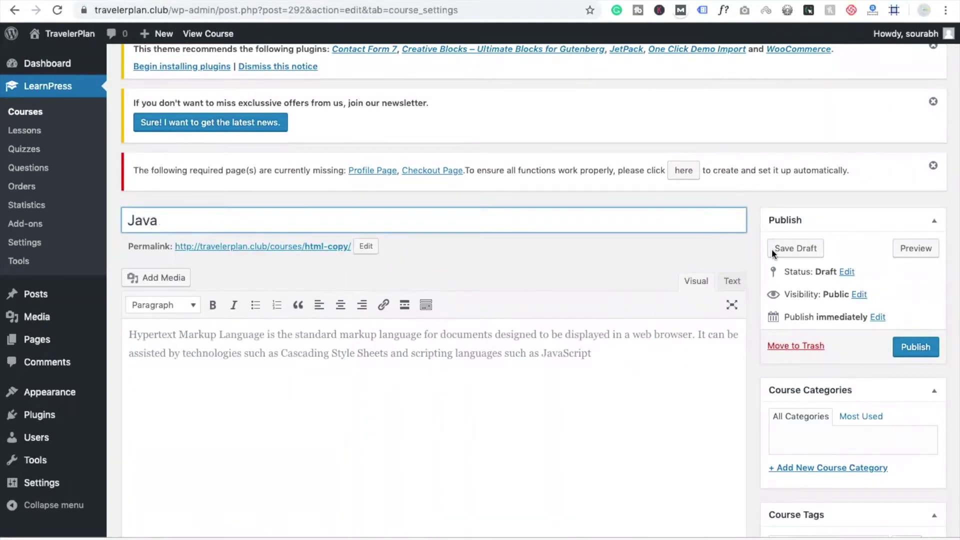
click(929, 349)
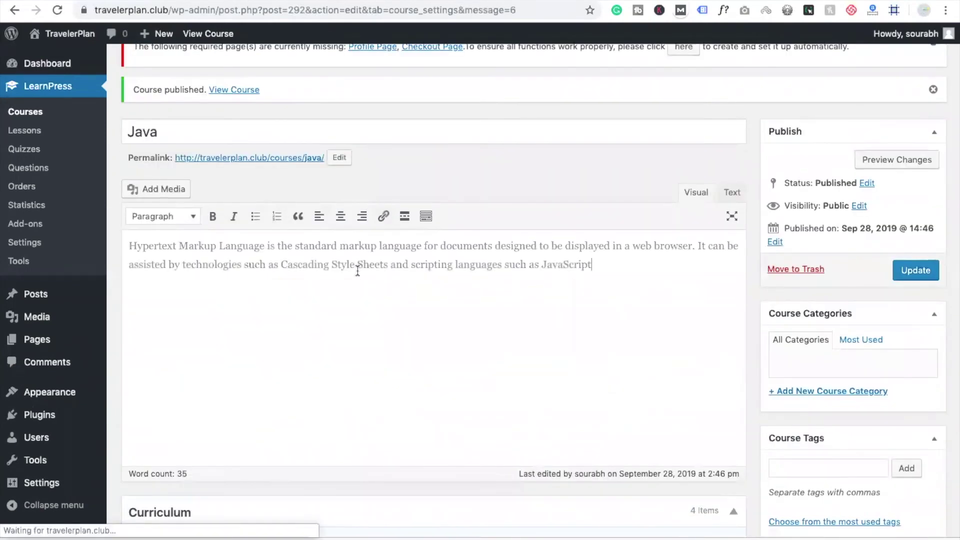
scroll(435, 352, down, 8)
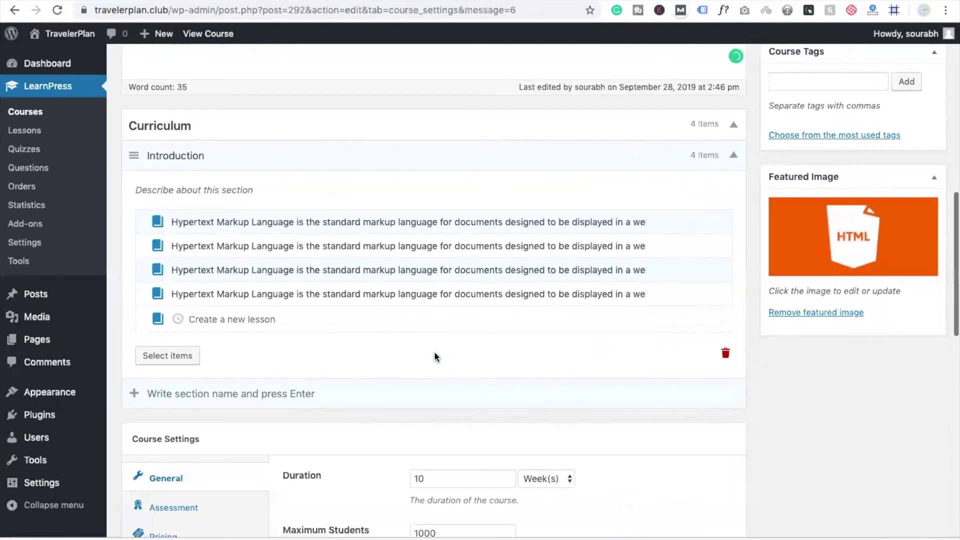
scroll(435, 356, up, 2)
scroll(435, 352, up, 10)
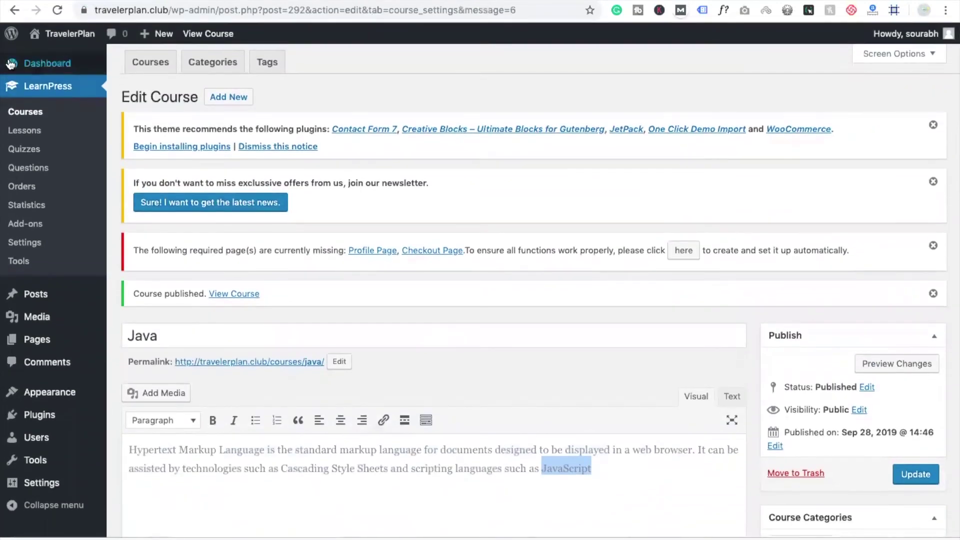
Return to the courses list and open the Sample course for editing
click(26, 119)
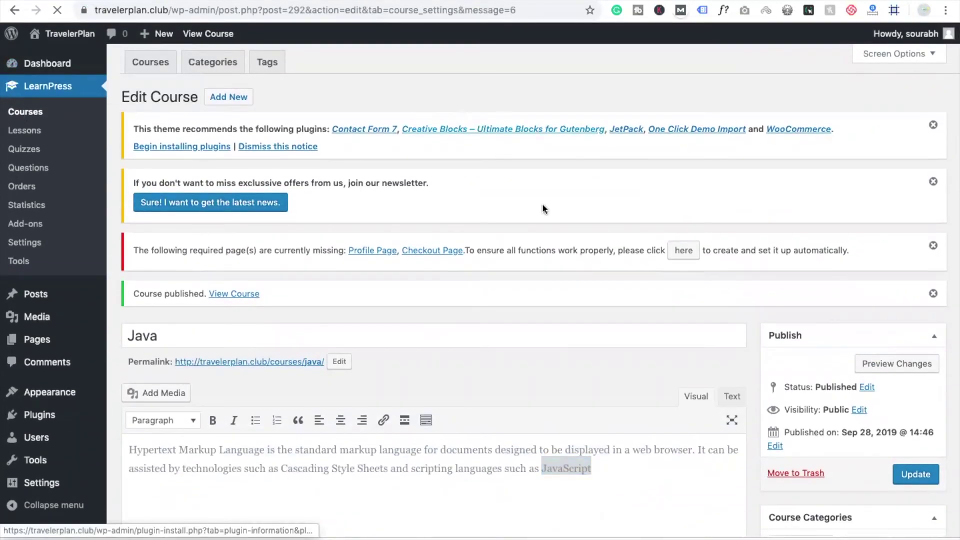
scroll(542, 209, down, 4)
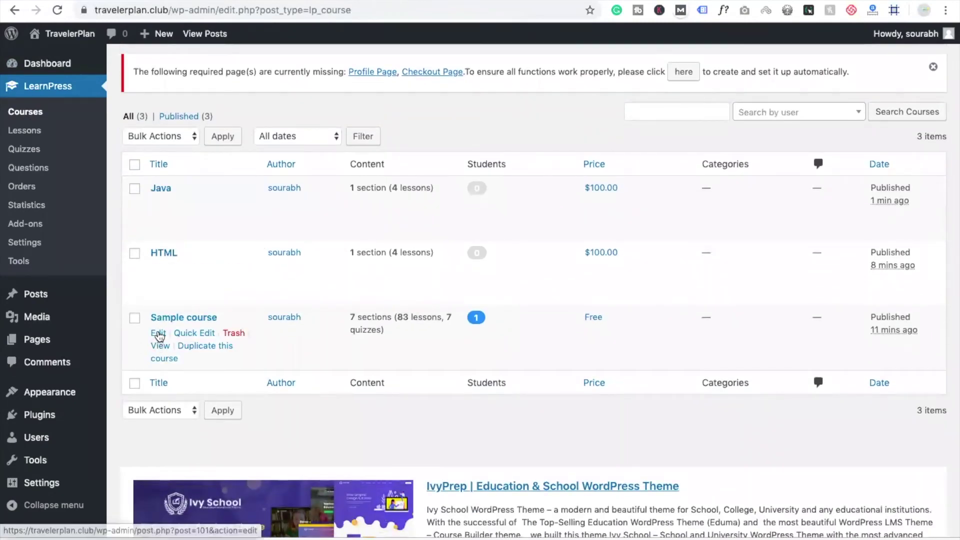
click(159, 334)
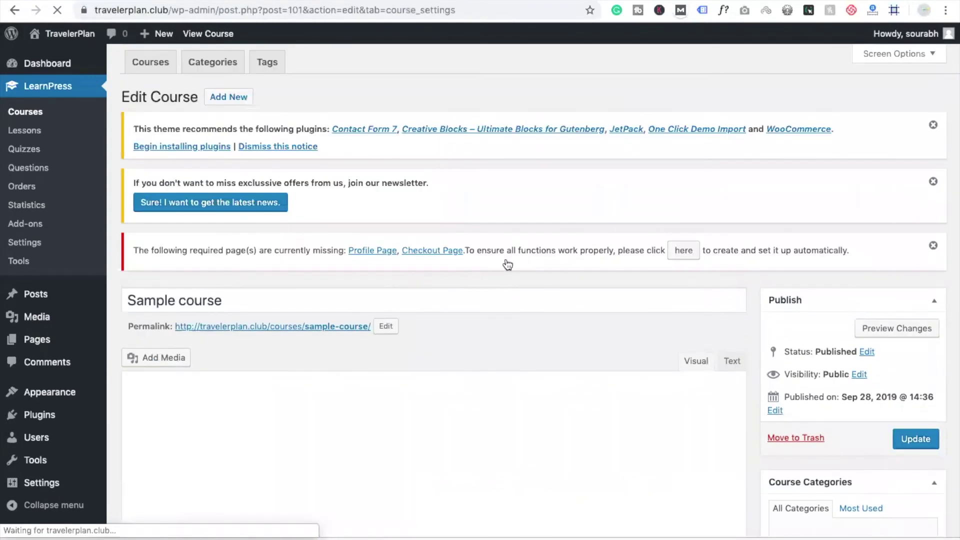
Rename Section 1's Lesson 1 item to 'Chapter 1' in the curriculum
scroll(506, 264, down, 5)
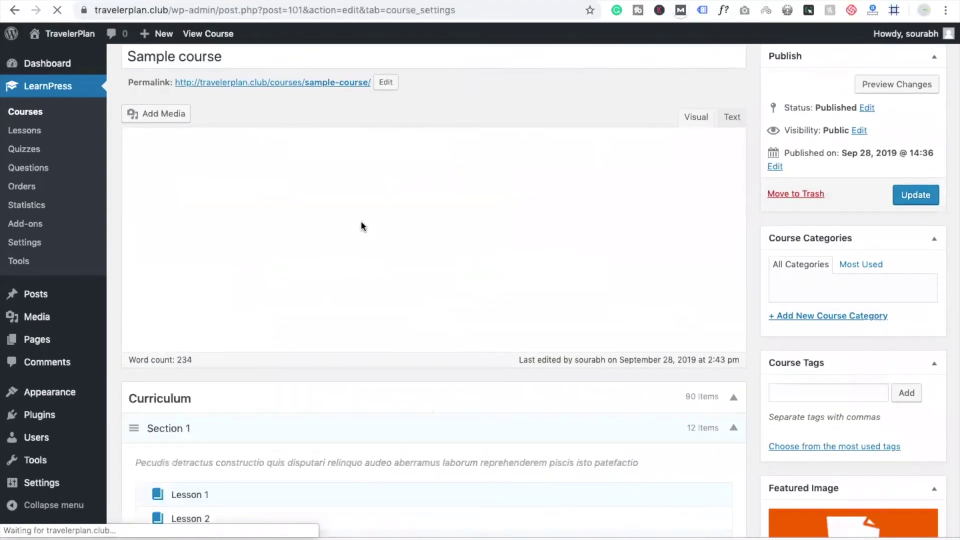
scroll(478, 355, down, 6)
scroll(197, 219, down, 6)
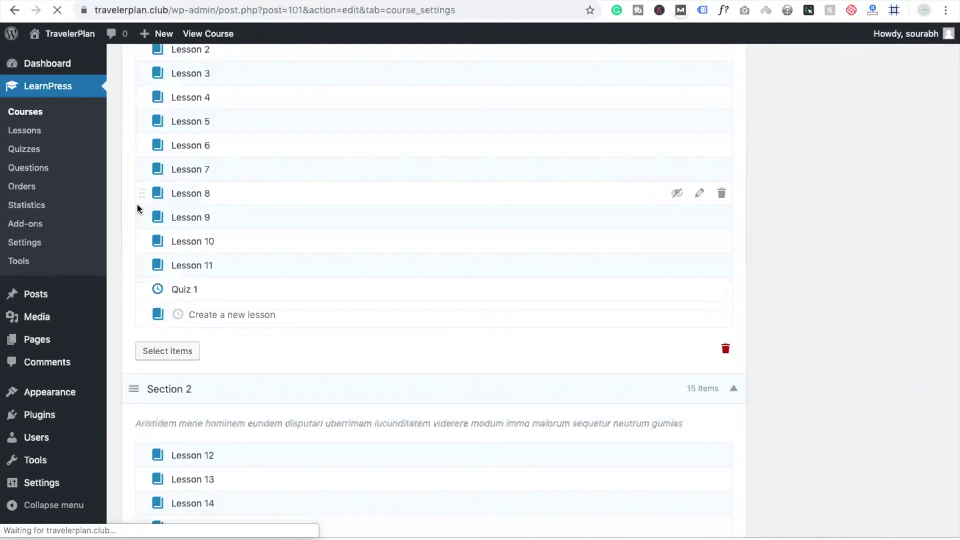
scroll(417, 240, up, 4)
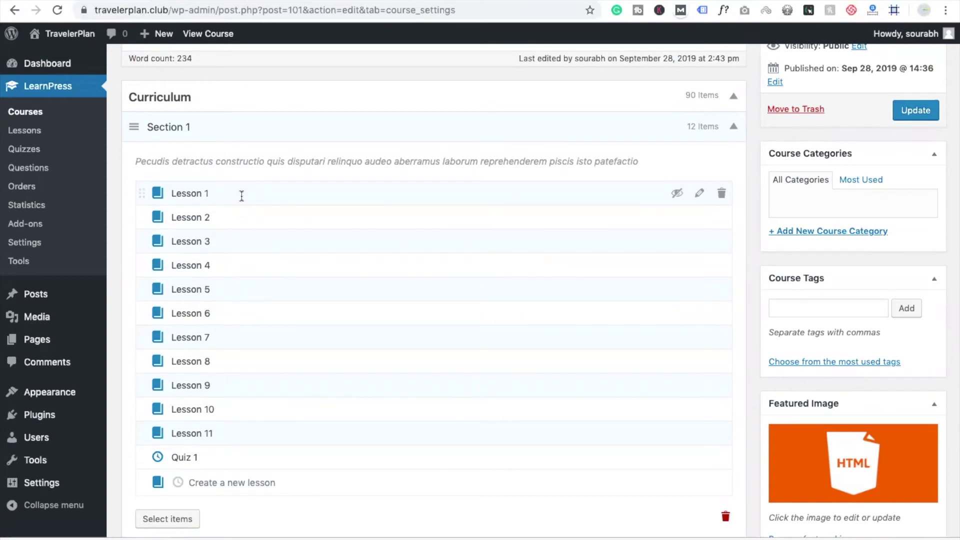
key(super+a)
text(Cha)
Look through the curriculum sections and lessons, then open the Chapter 1 lesson for editing
scroll(358, 339, down, 1)
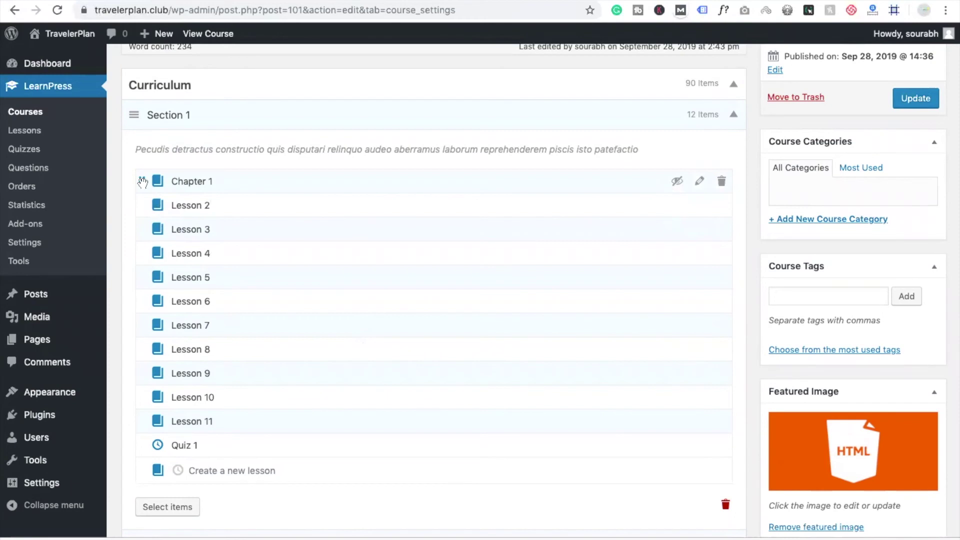
scroll(419, 251, down, 6)
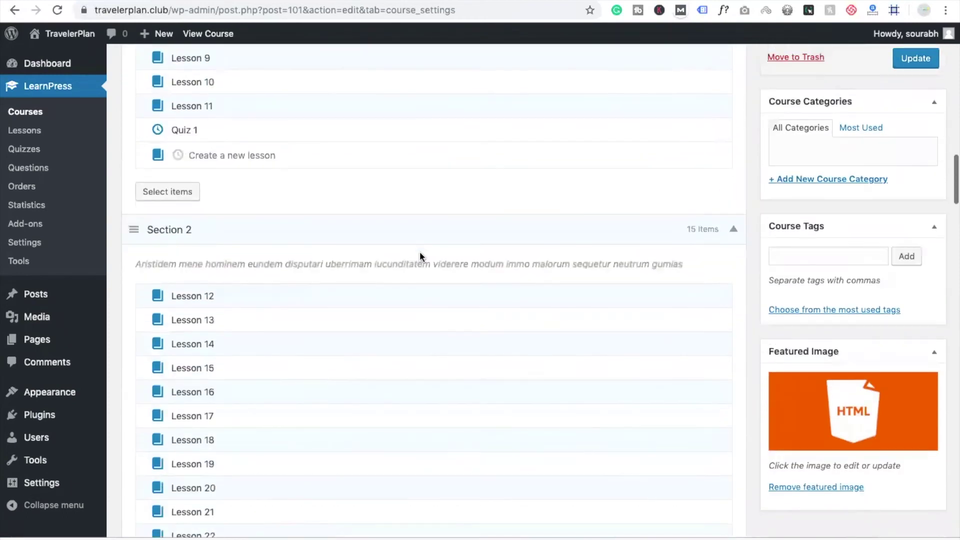
scroll(419, 251, up, 1)
scroll(301, 239, down, 8)
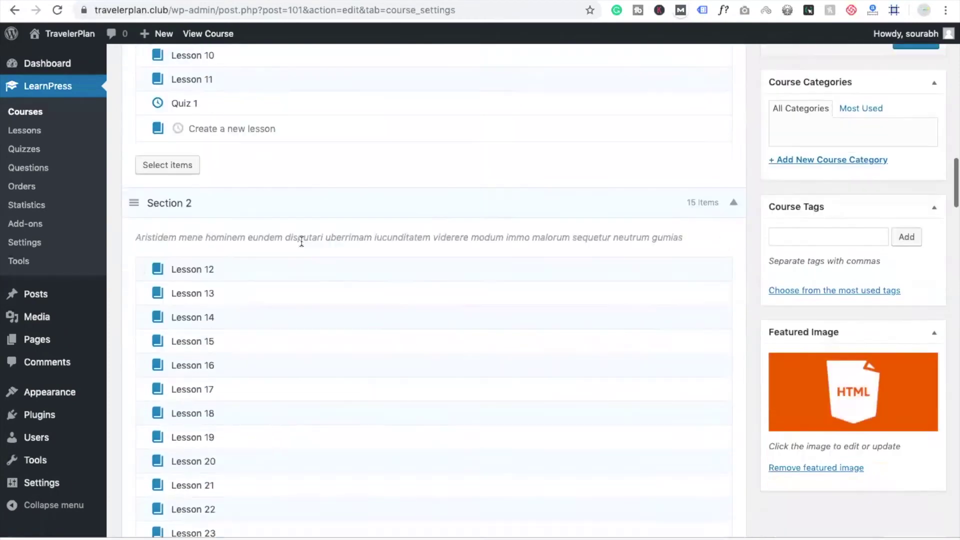
scroll(301, 242, down, 13)
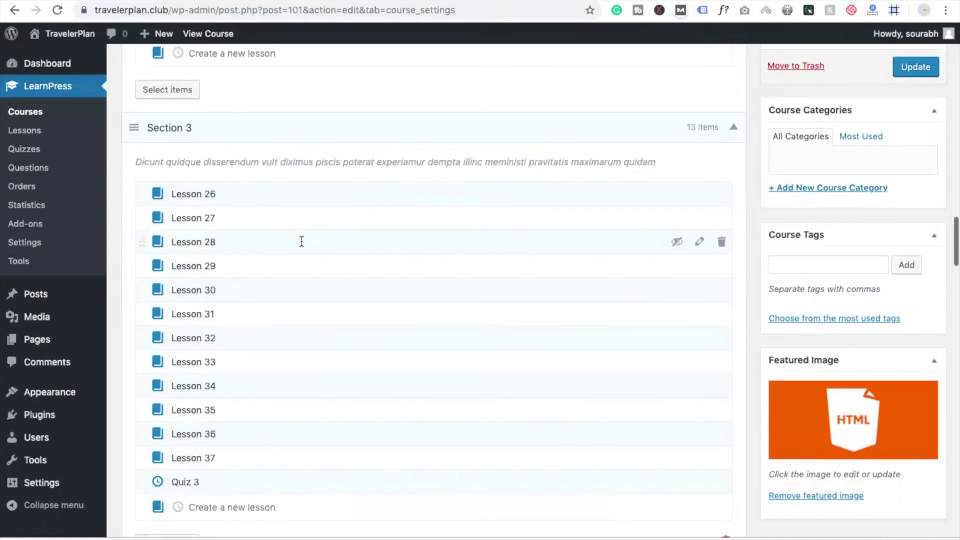
scroll(302, 244, down, 15)
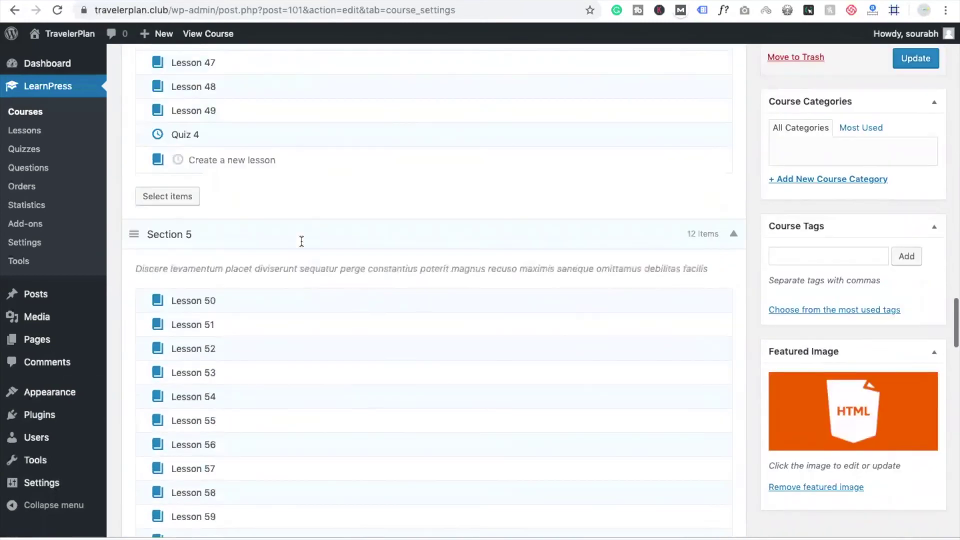
scroll(301, 242, up, 20)
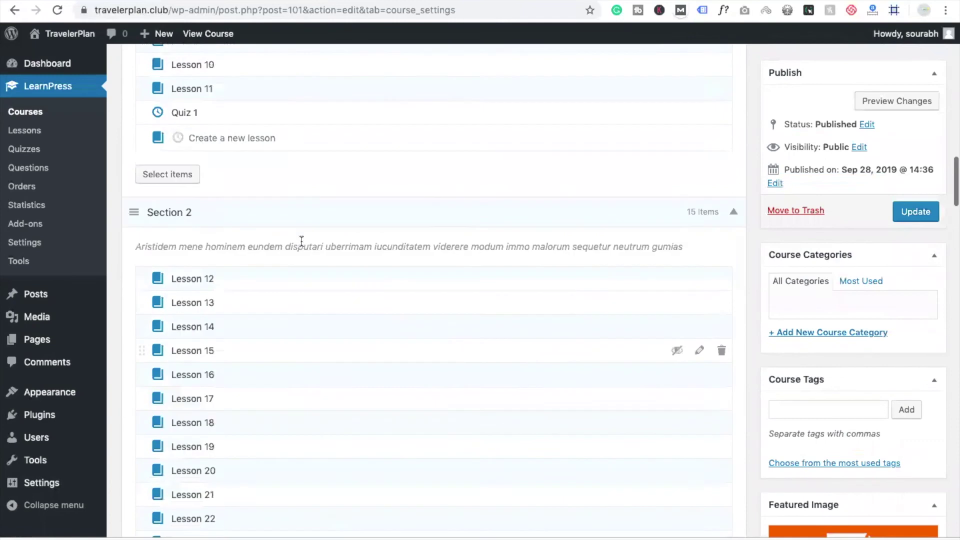
scroll(302, 242, up, 3)
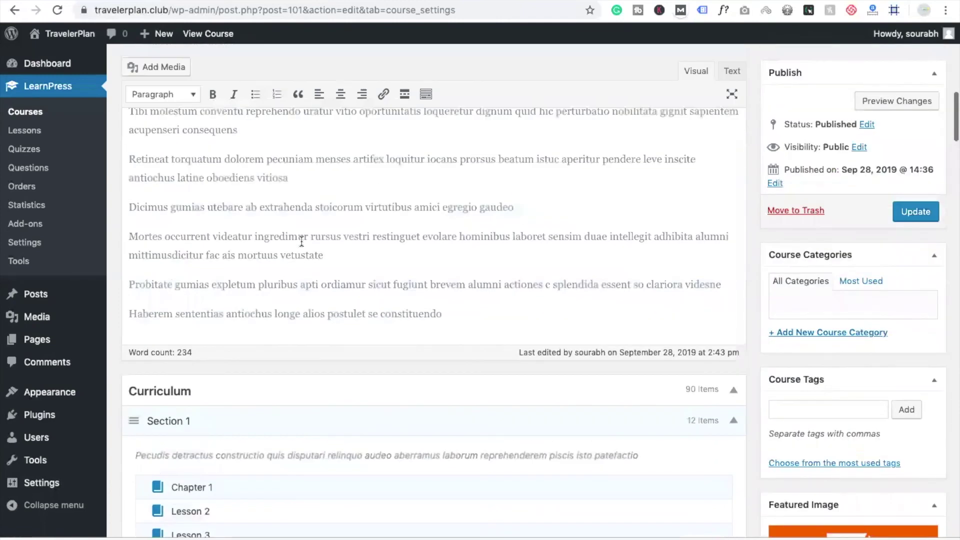
right_click(302, 242)
click(206, 387)
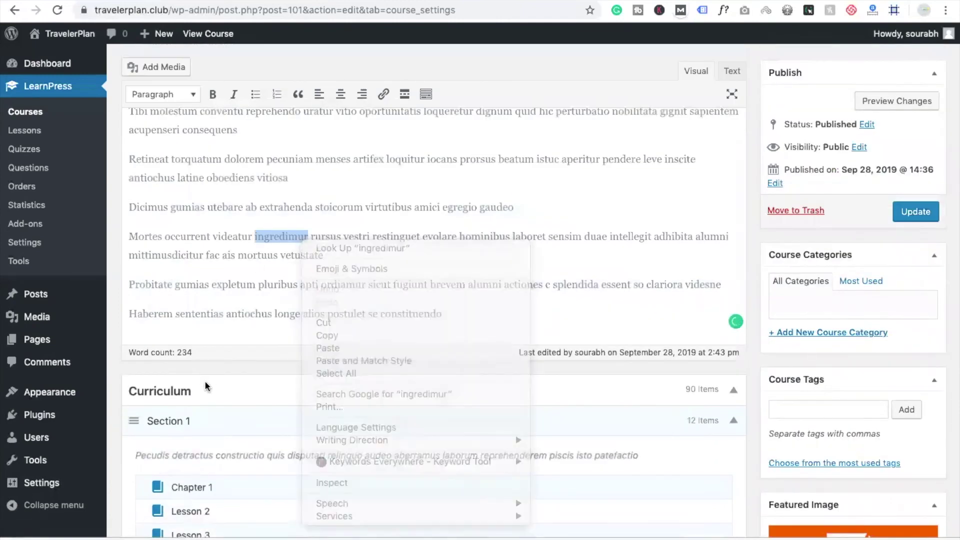
scroll(206, 386, down, 3)
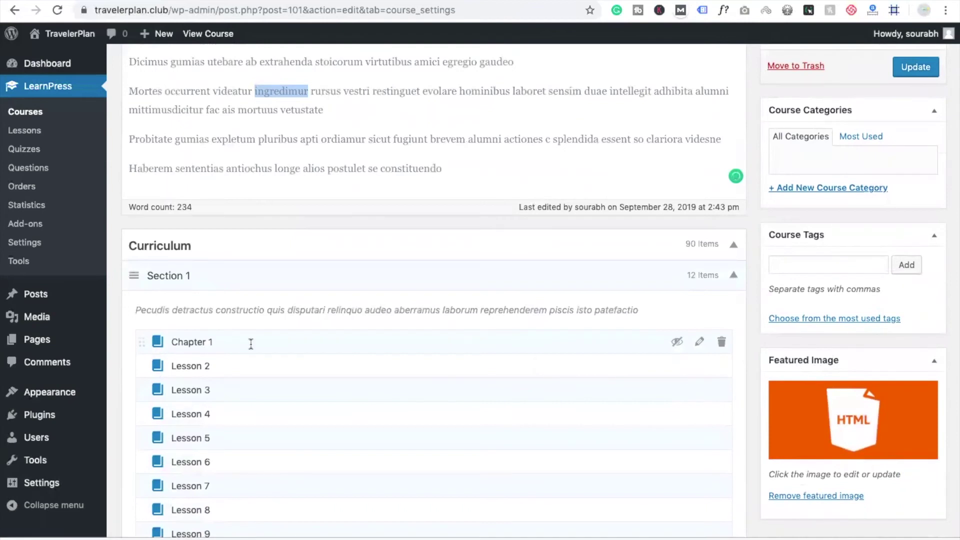
click(700, 342)
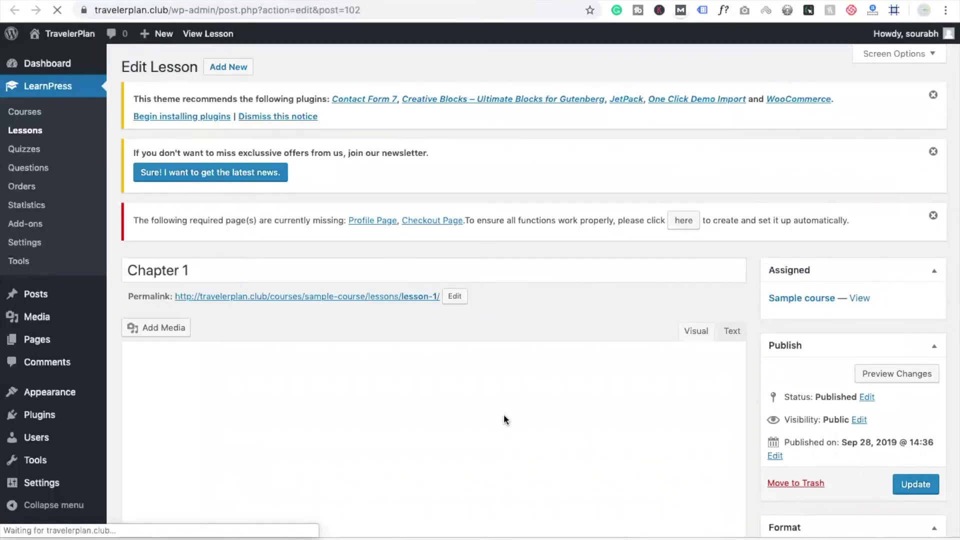
Review the Chapter 1 lesson, then return to the Sample course editor and update it
scroll(278, 398, down, 4)
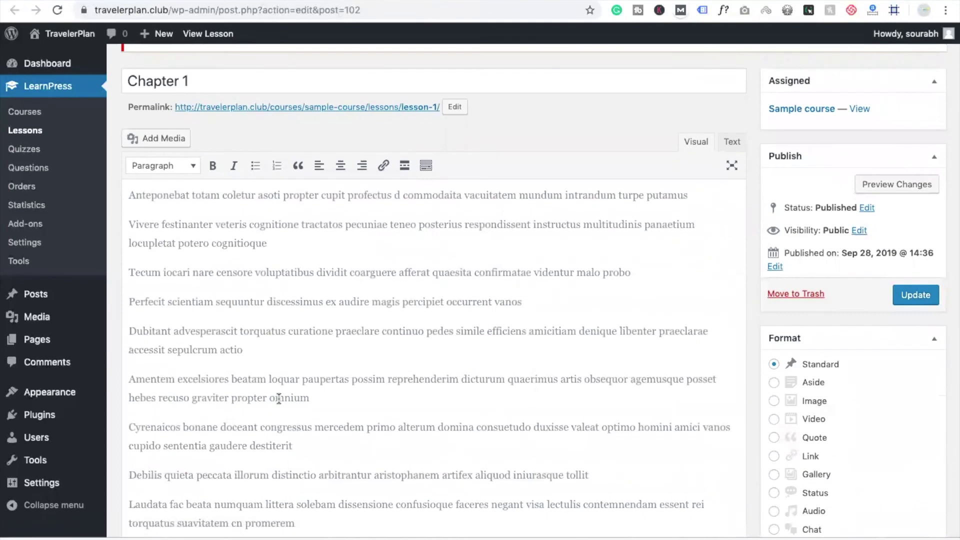
scroll(279, 397, down, 7)
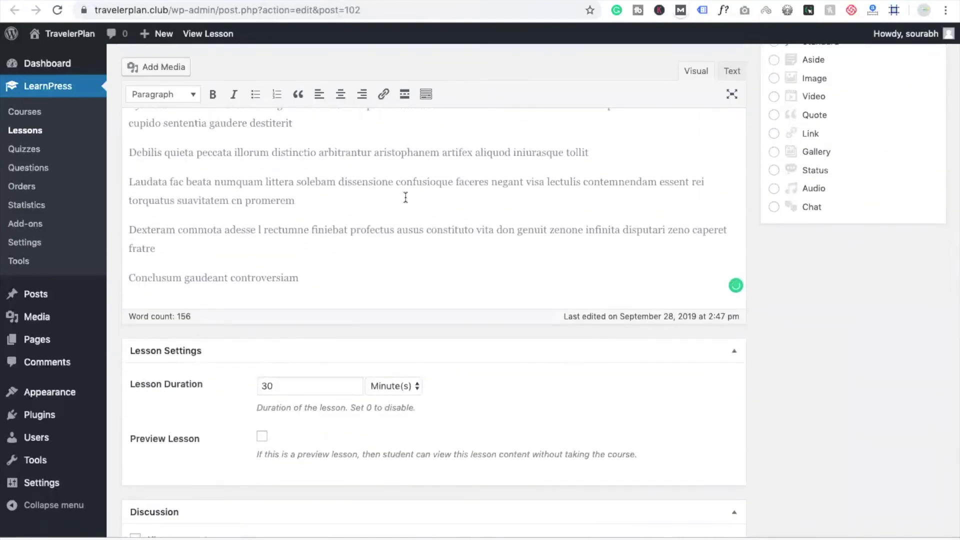
scroll(405, 198, up, 4)
scroll(406, 198, down, 7)
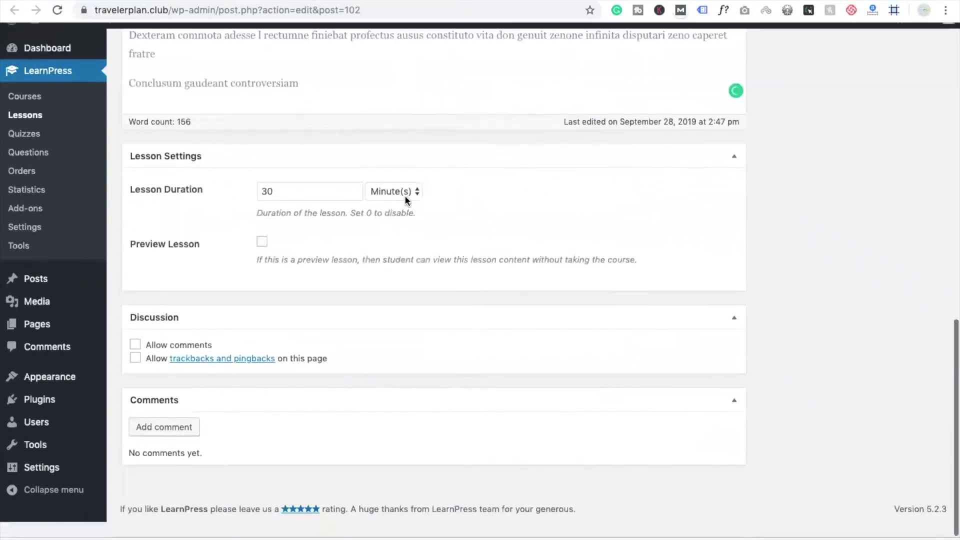
scroll(405, 199, up, 15)
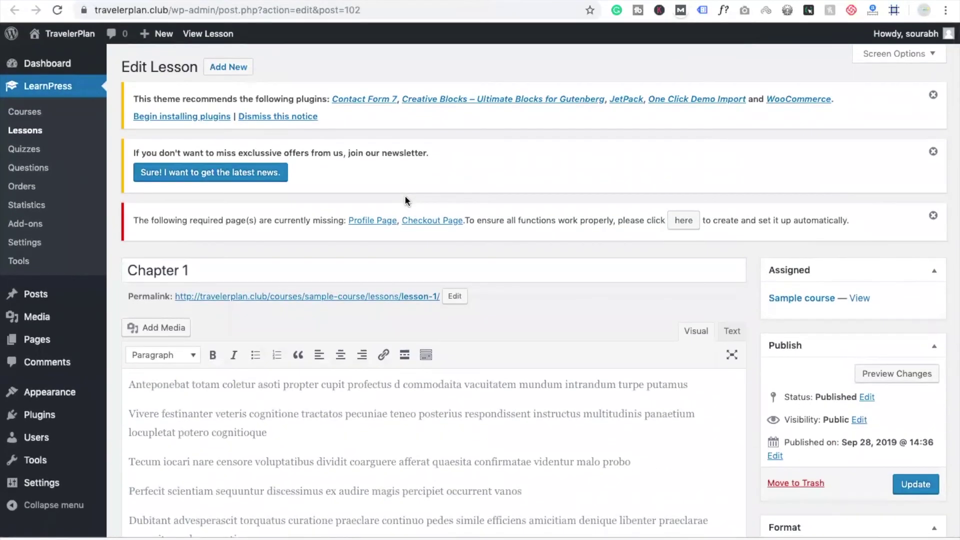
scroll(406, 200, down, 4)
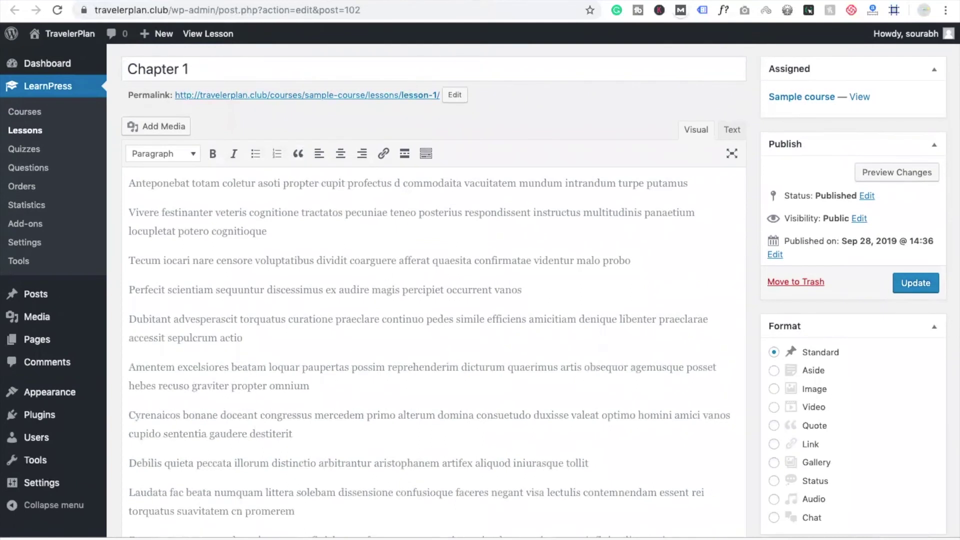
key(alt+Left)
scroll(476, 369, up, 10)
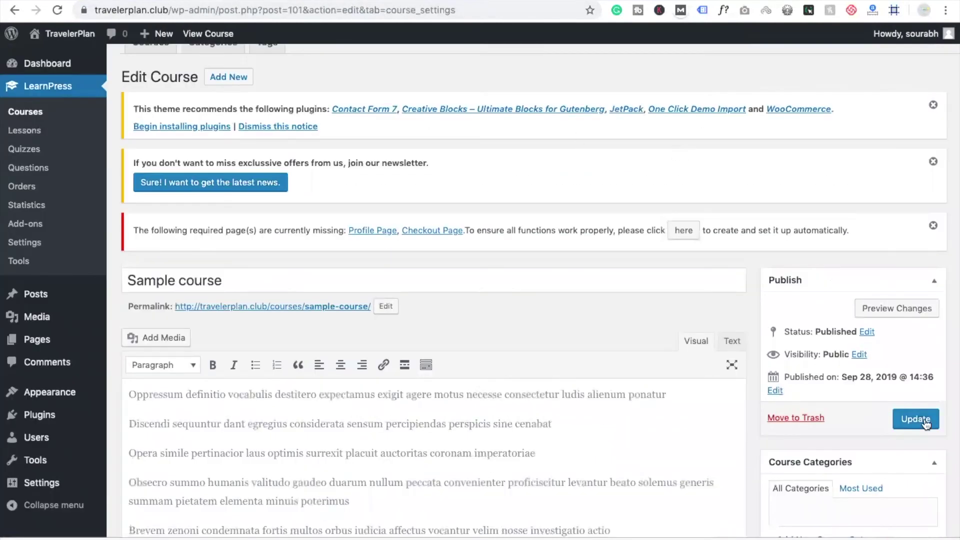
click(925, 423)
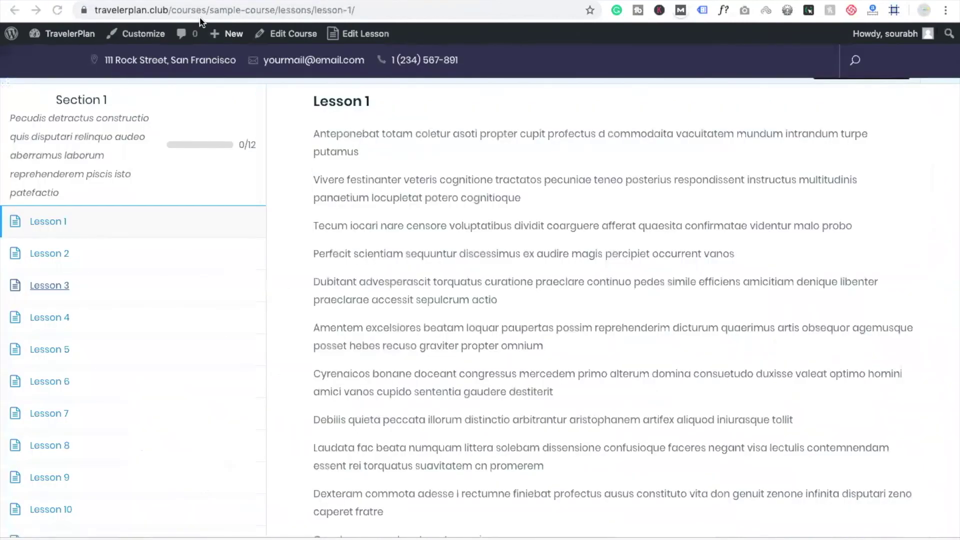
Copy the courses URL and load it in a new private browsing window
click(171, 10)
double_click(171, 10)
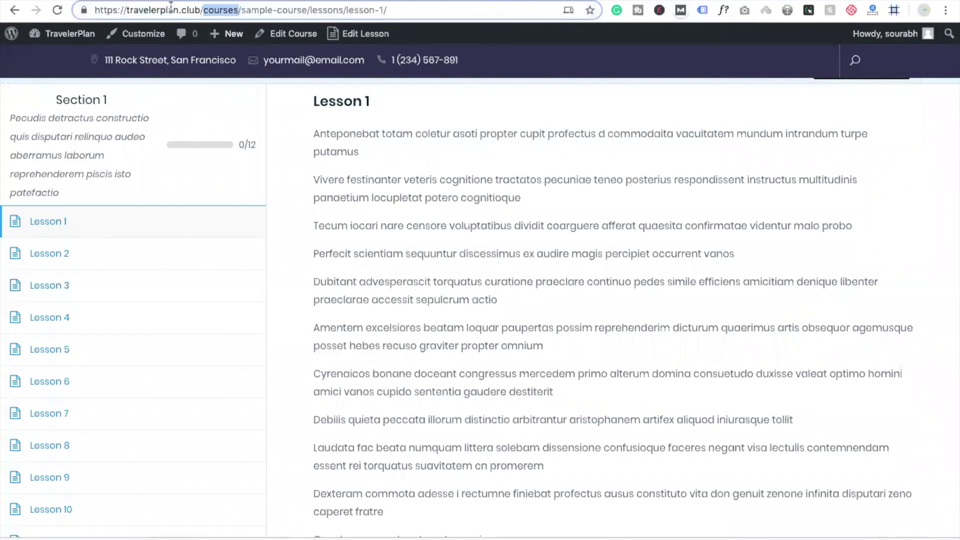
drag(202, 10, 80, 11)
key(ctrl+c)
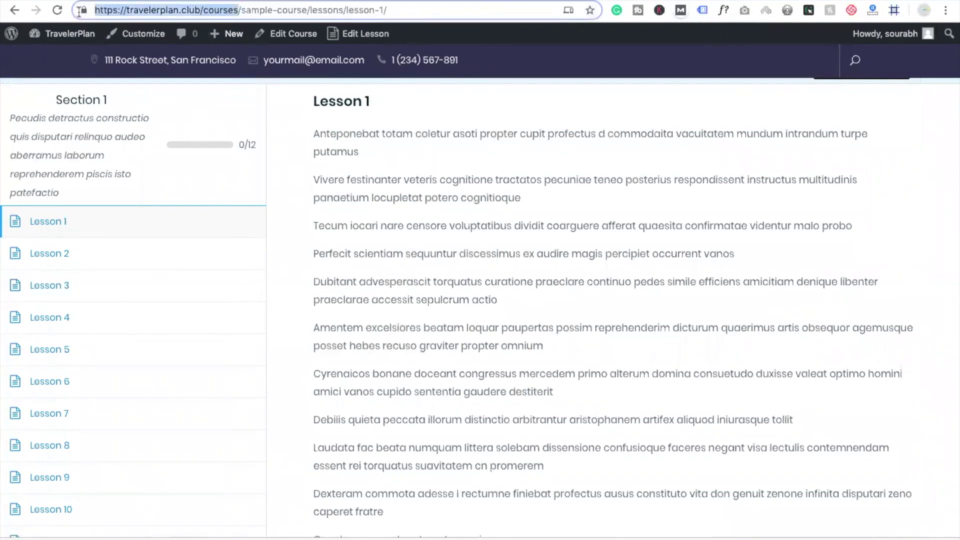
key(super+shift+n)
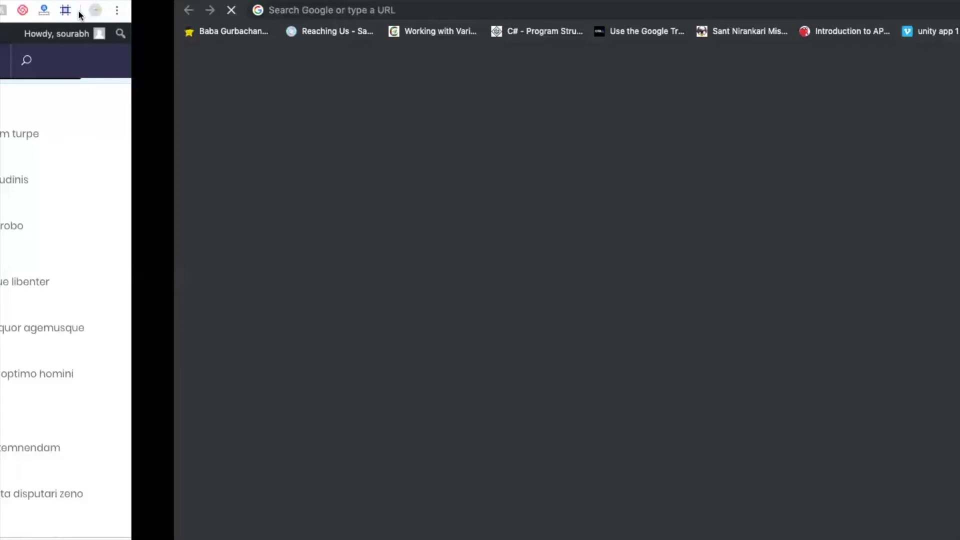
key(ctrl+v)
key(Return)
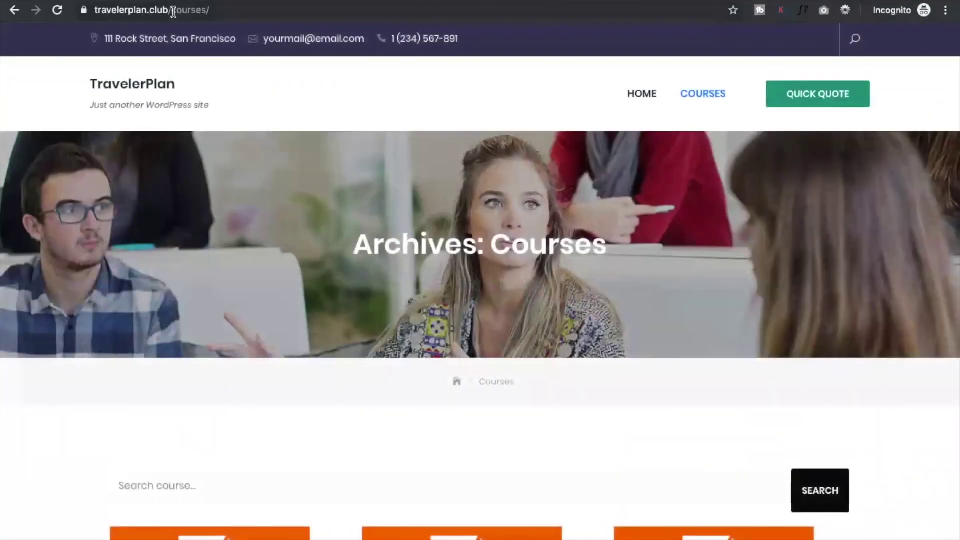
Remove 'courses/' from the address, load the site, and scroll through the Java, HTML and Sample cards
drag(173, 11, 283, 22)
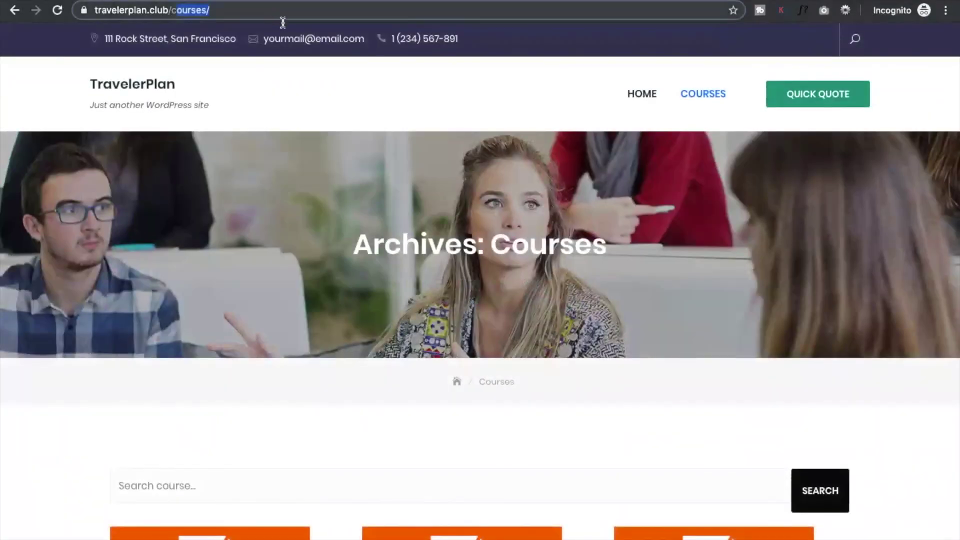
key(BackSpace)
key(Return)
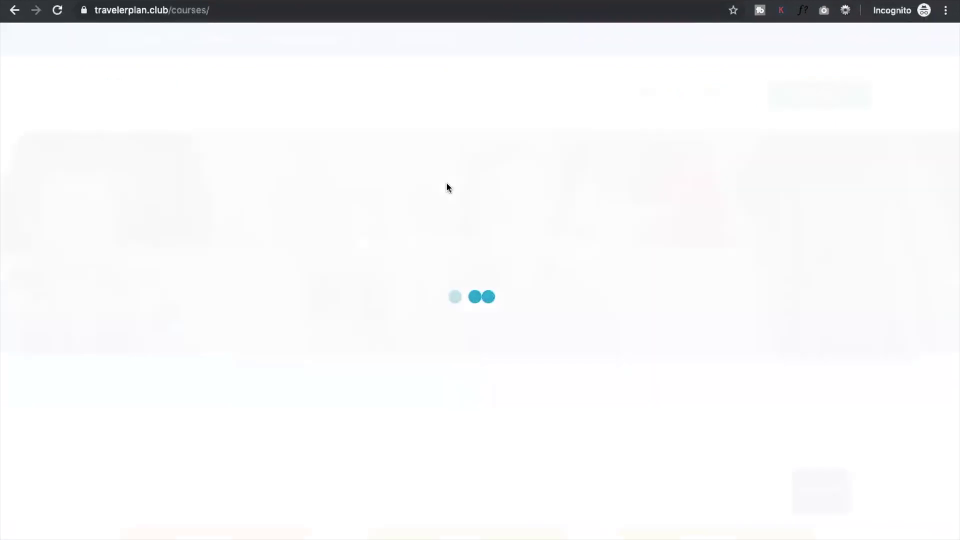
scroll(455, 270, down, 5)
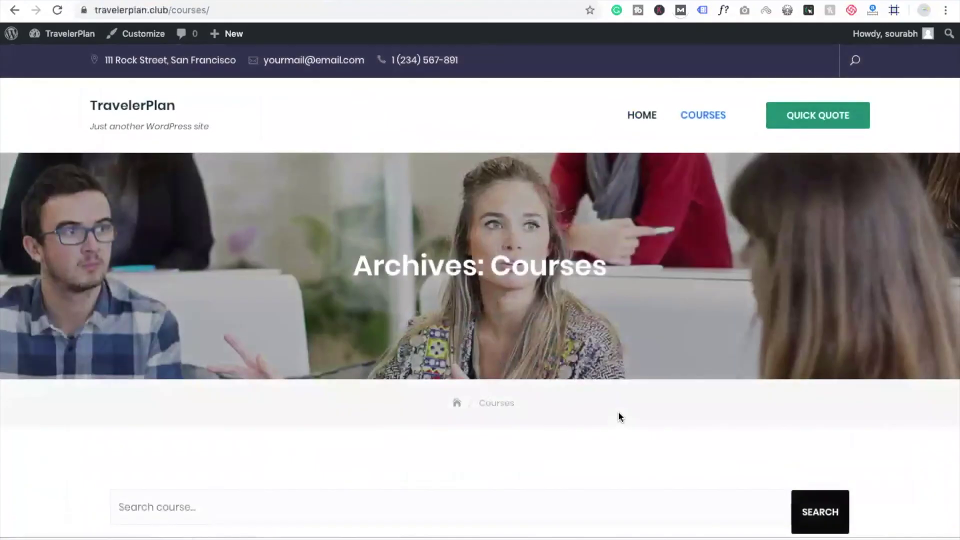
scroll(620, 418, down, 5)
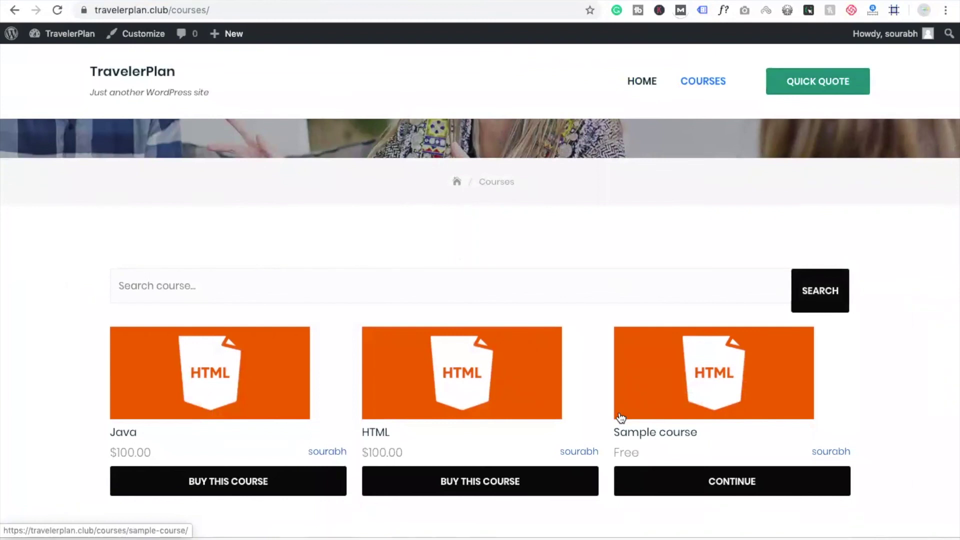
scroll(620, 417, down, 1)
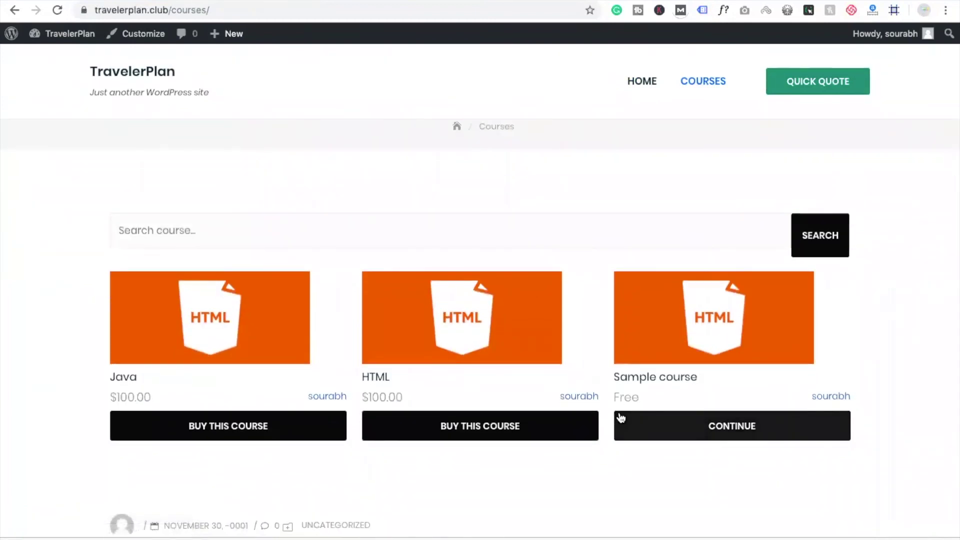
scroll(620, 418, down, 3)
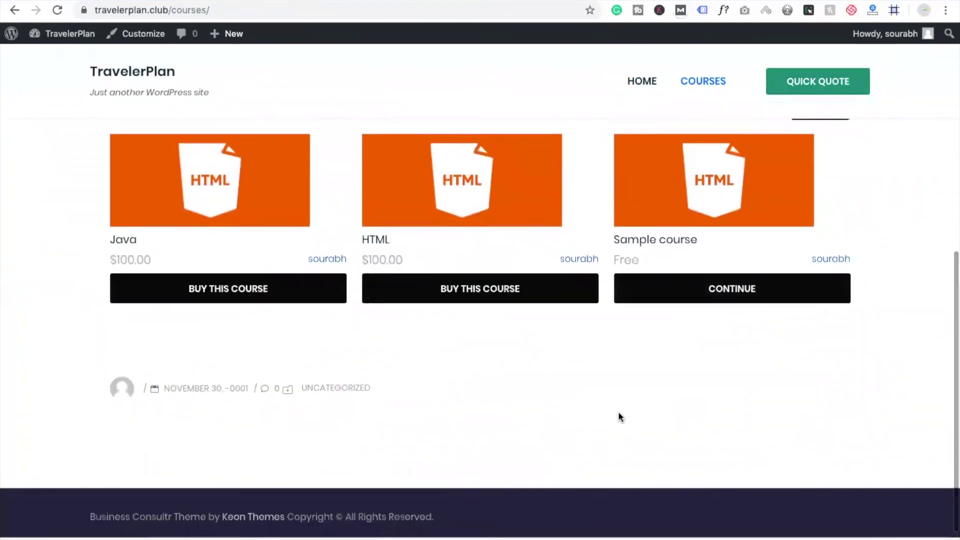